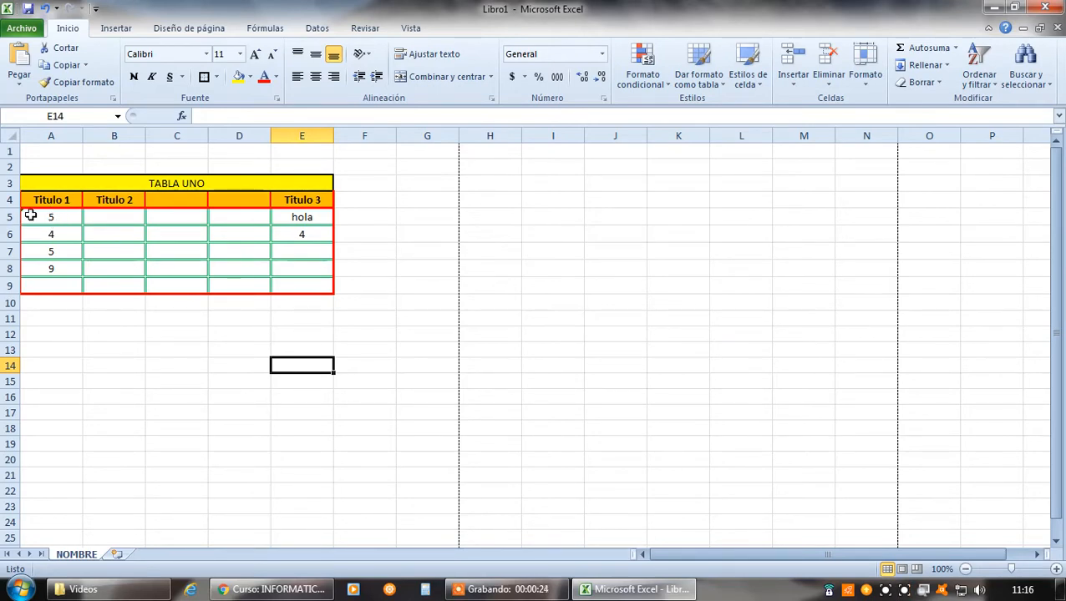
# Apply the General number format to the table's data cells A5:E9
pyautogui.click(52, 215)
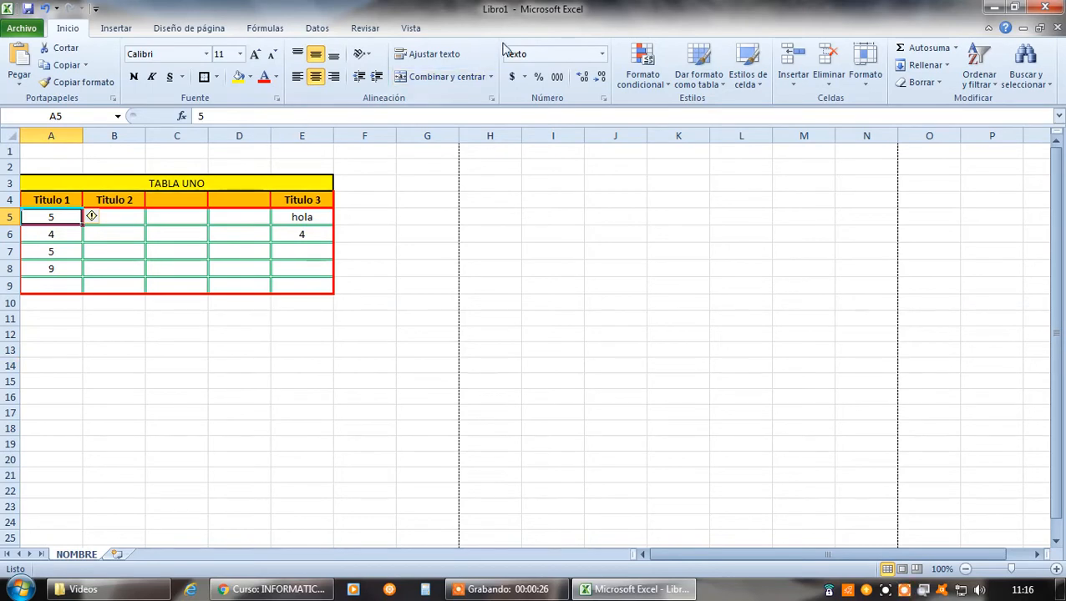
pyautogui.click(129, 218)
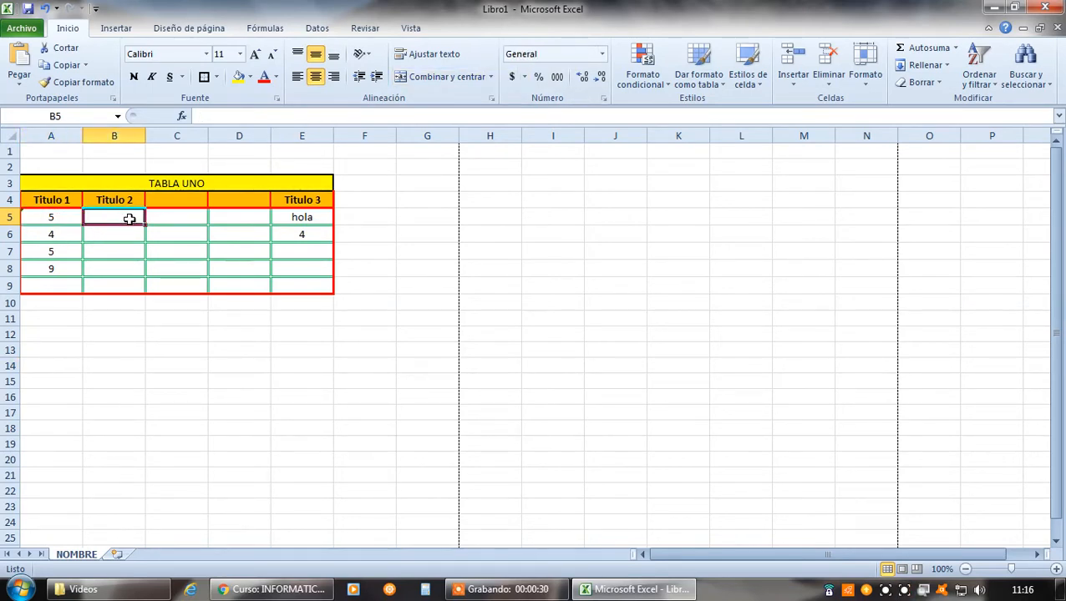
pyautogui.moveTo(65, 220); pyautogui.dragTo(301, 279)
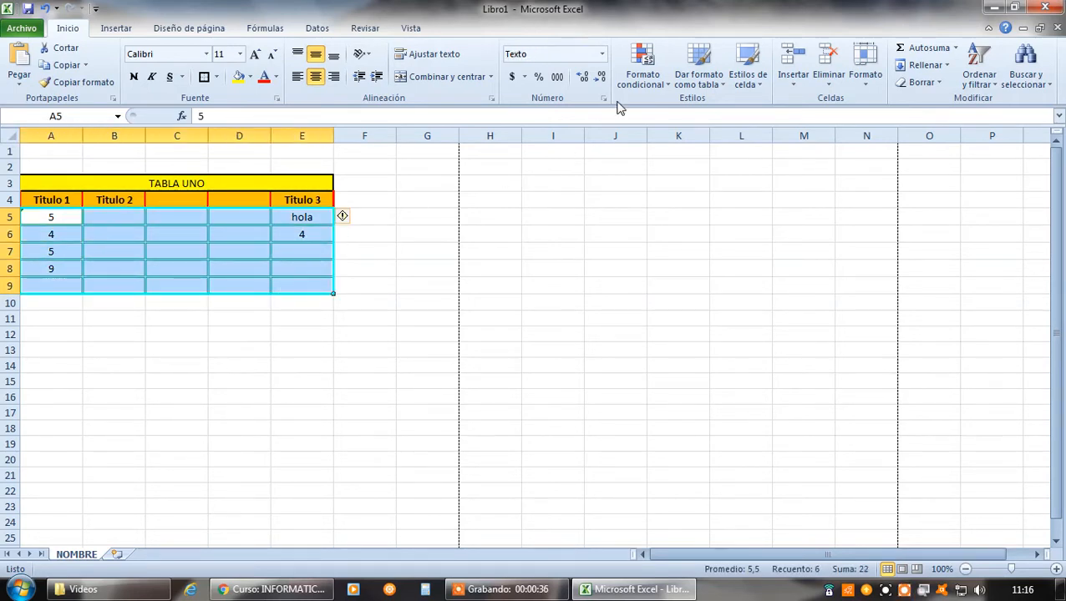
pyautogui.click(601, 54)
pyautogui.click(561, 77)
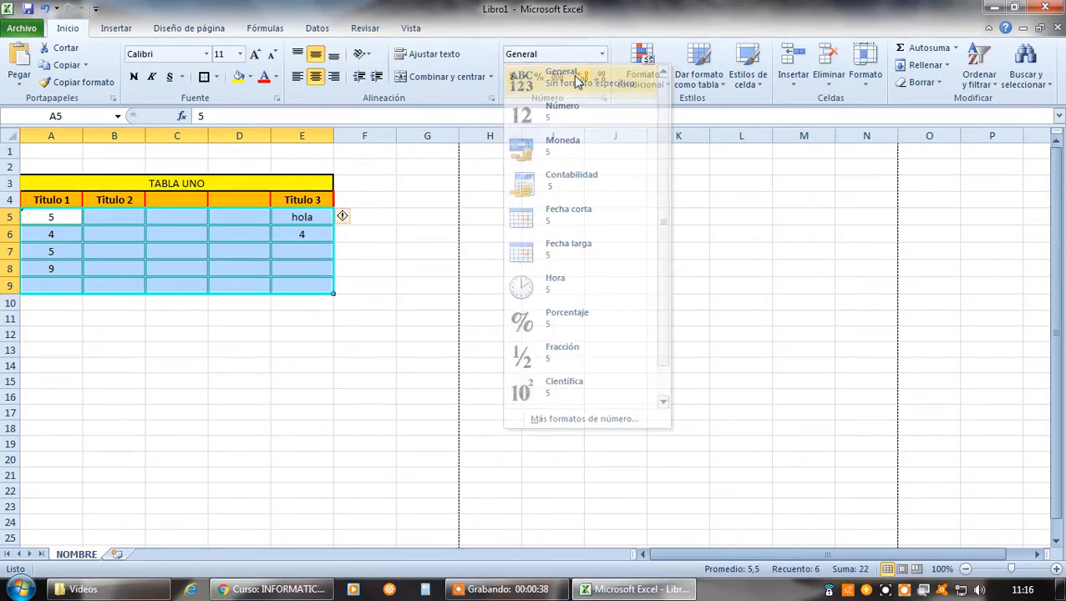
# Check the number category of cells A5:E9 in the cell format settings and accept General
pyautogui.rightClick(169, 228)
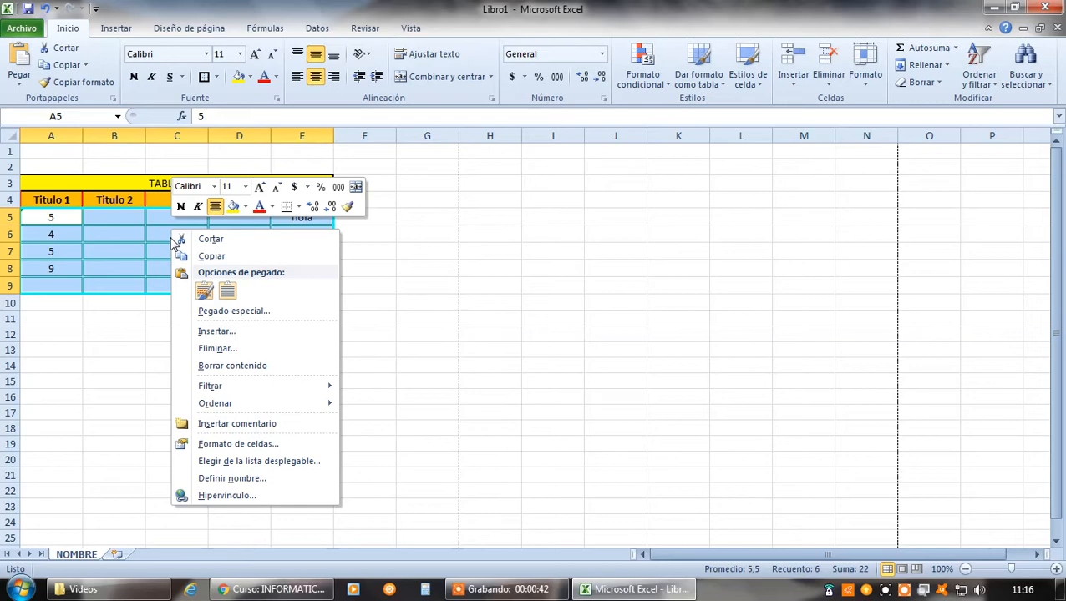
pyautogui.click(241, 444)
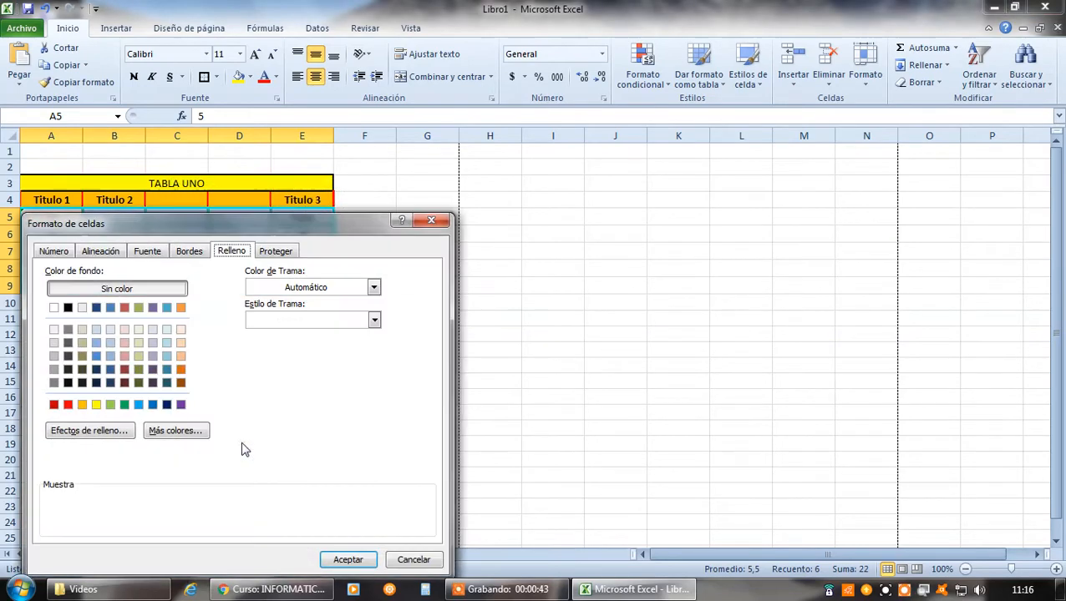
pyautogui.click(54, 252)
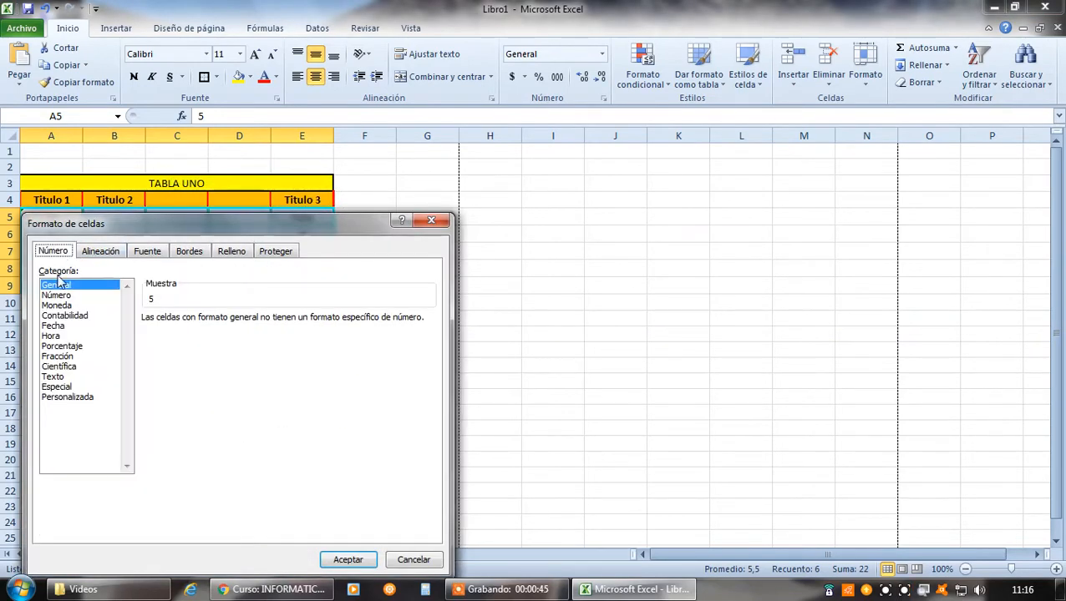
pyautogui.click(349, 560)
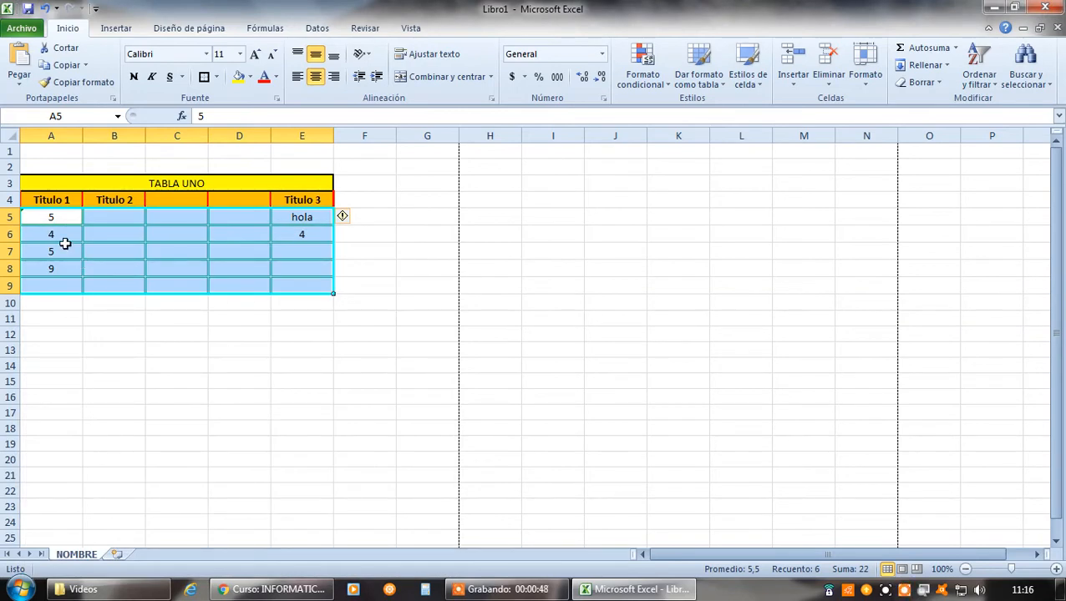
# Clear the contents of the table's data cells A5:E9
pyautogui.moveTo(50, 217); pyautogui.dragTo(287, 277)
pyautogui.press('Delete')
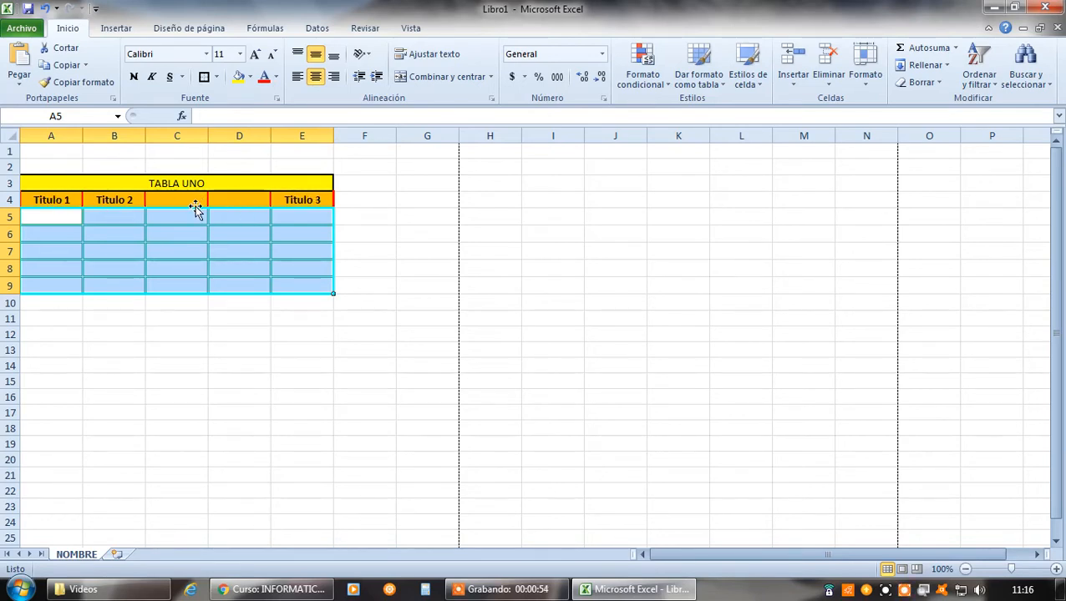
# Replace the column headings in A4:E4 with Nombre, Apellido, Edad, Puesto and Lugar
pyautogui.click(49, 200)
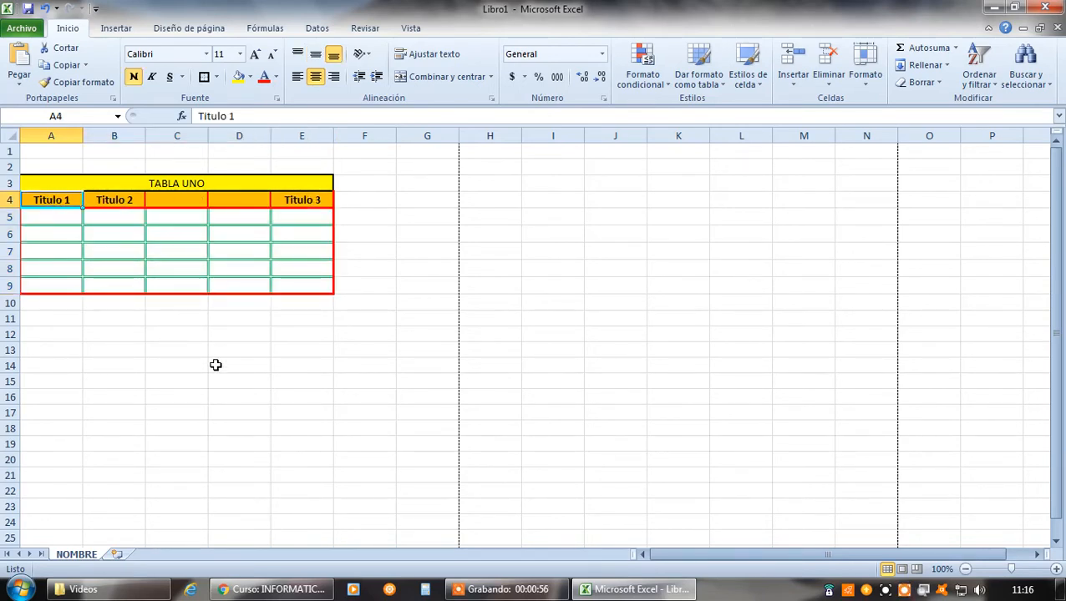
pyautogui.write('Nombre')
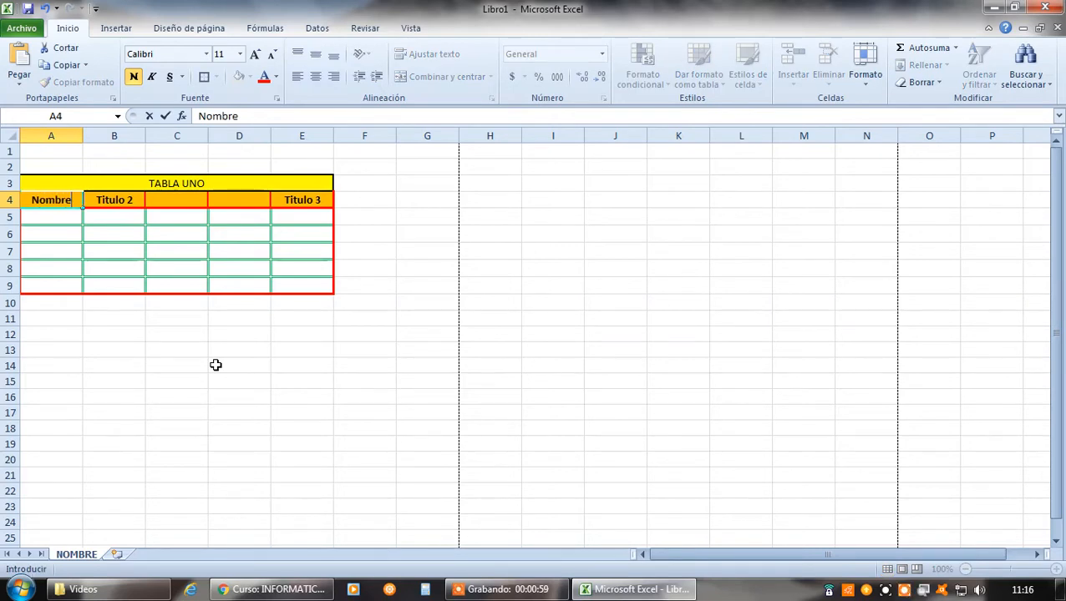
pyautogui.press('Tab')
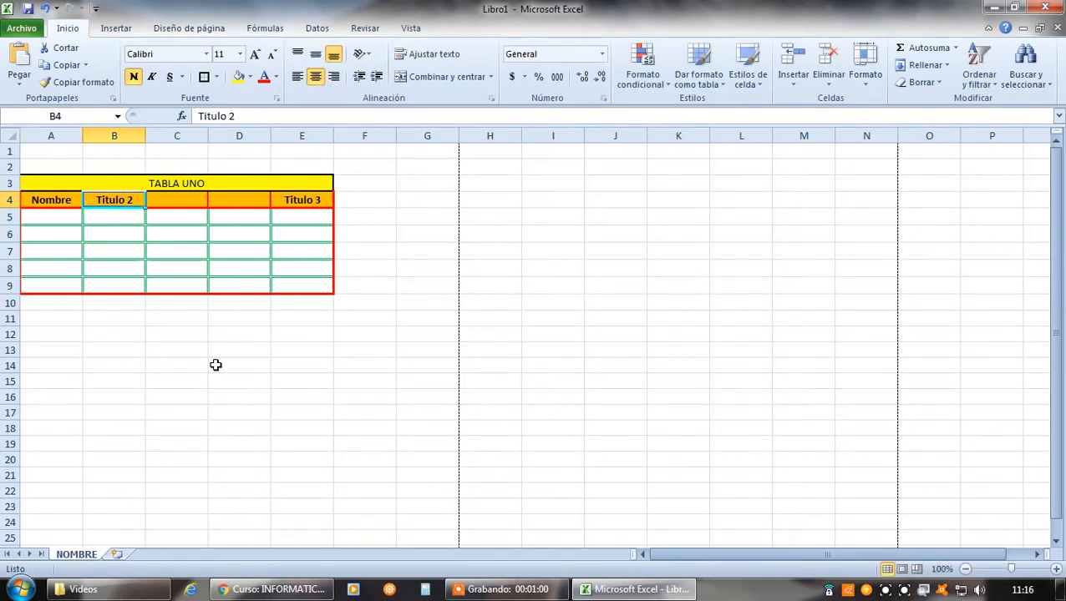
pyautogui.write('Apellido')
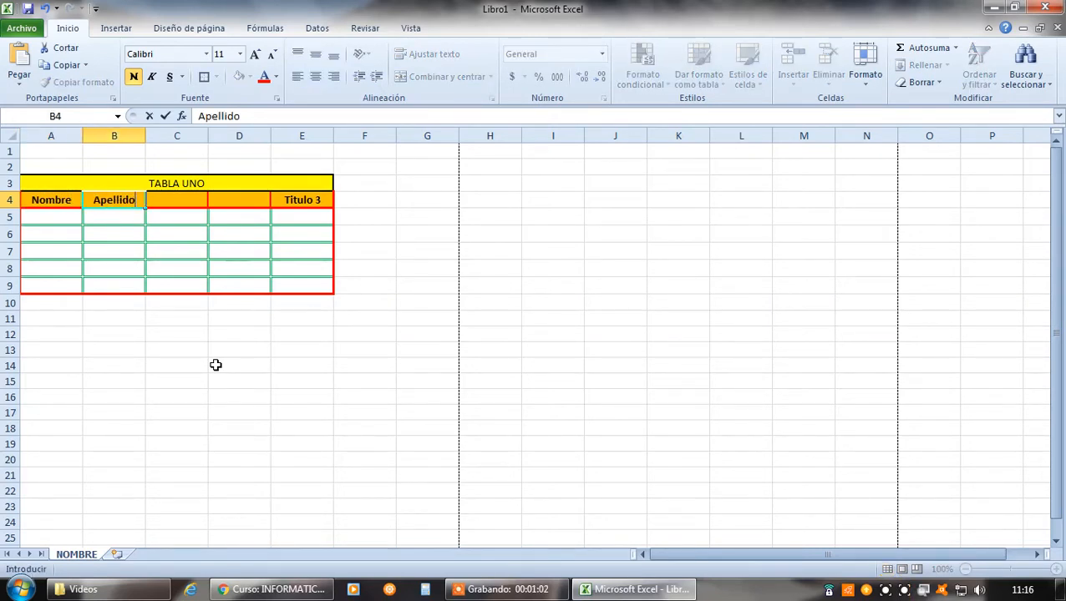
pyautogui.press('Tab')
pyautogui.write('Edad')
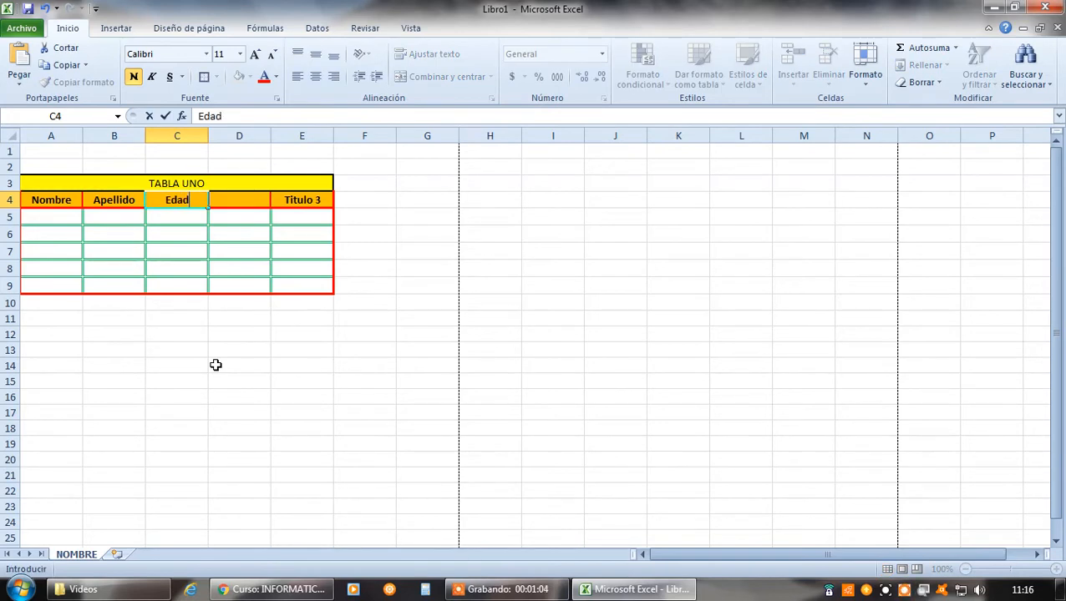
pyautogui.press('Tab')
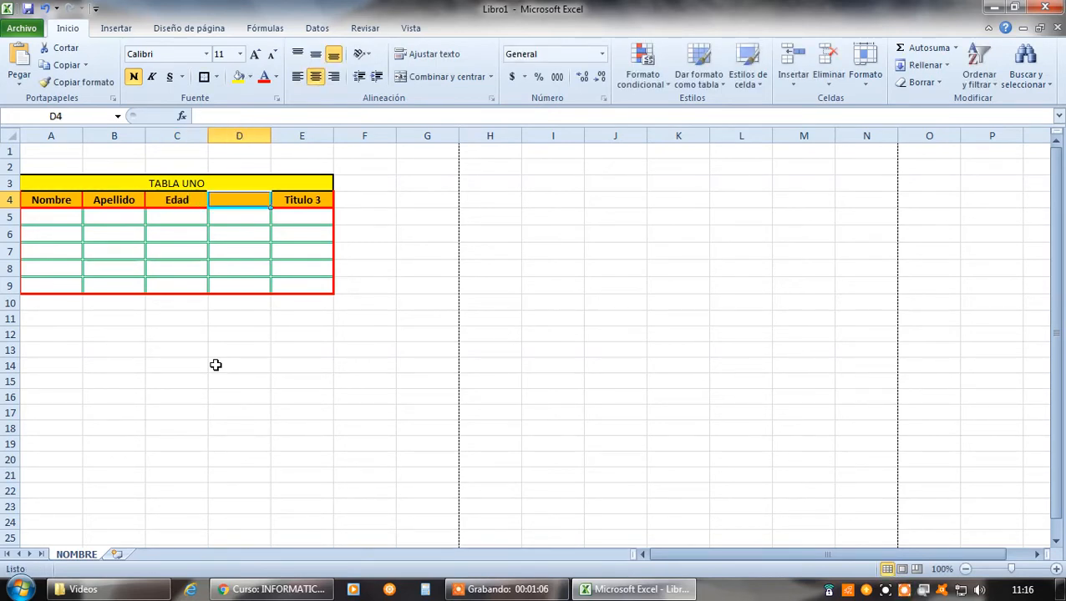
pyautogui.write('Pue')
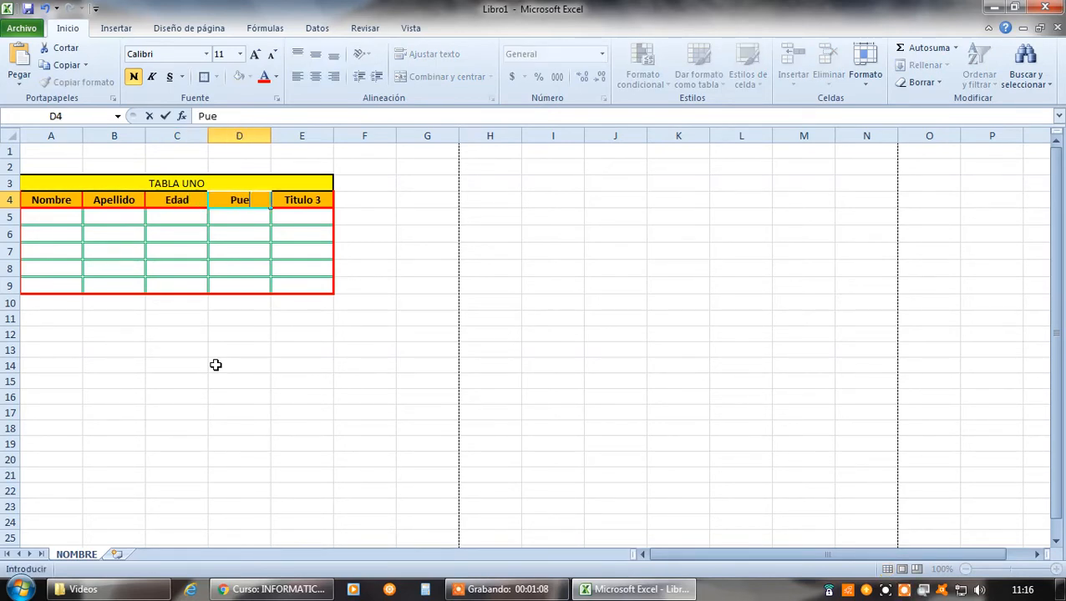
pyautogui.write('sto')
pyautogui.press('Tab')
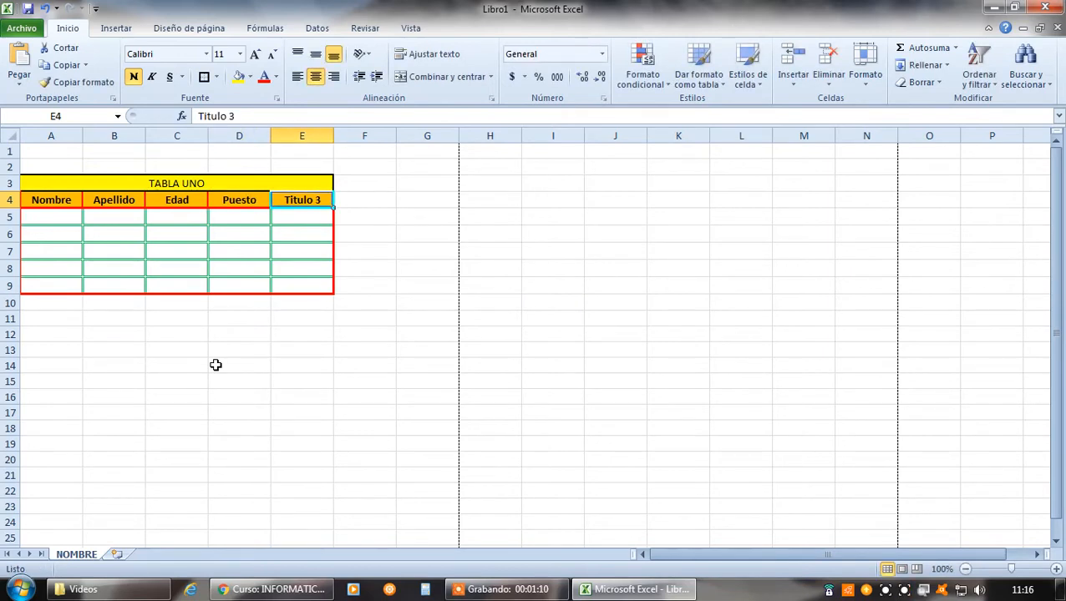
pyautogui.write('Lugar')
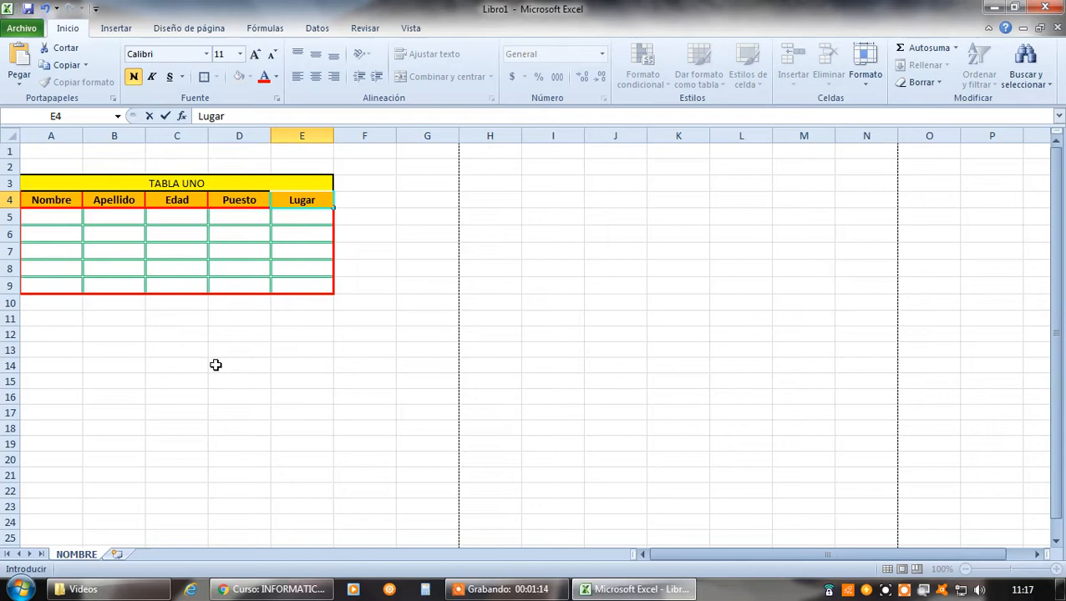
pyautogui.press('Tab')
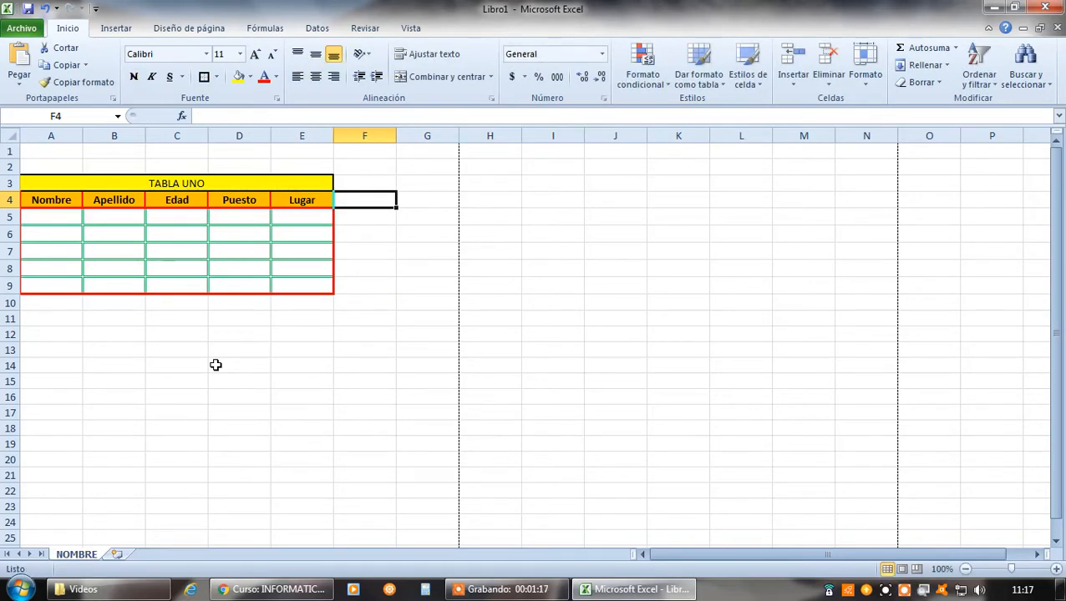
# Fill row 5 with the first person's name and surname, Edad 32, Puesto Cocinera and Lugar Cocina
pyautogui.click(52, 216)
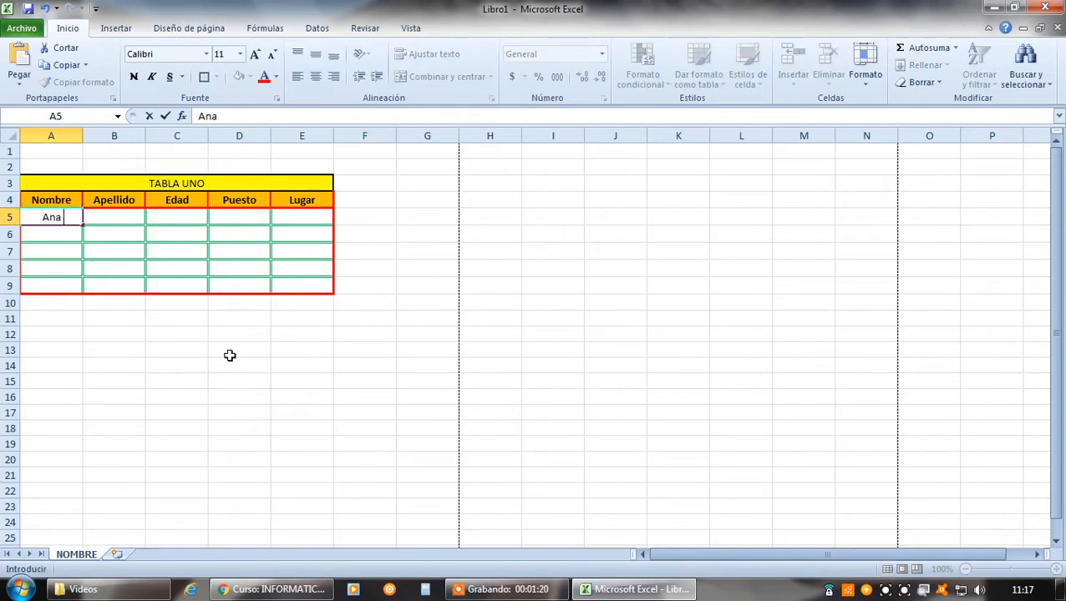
pyautogui.press('Tab')
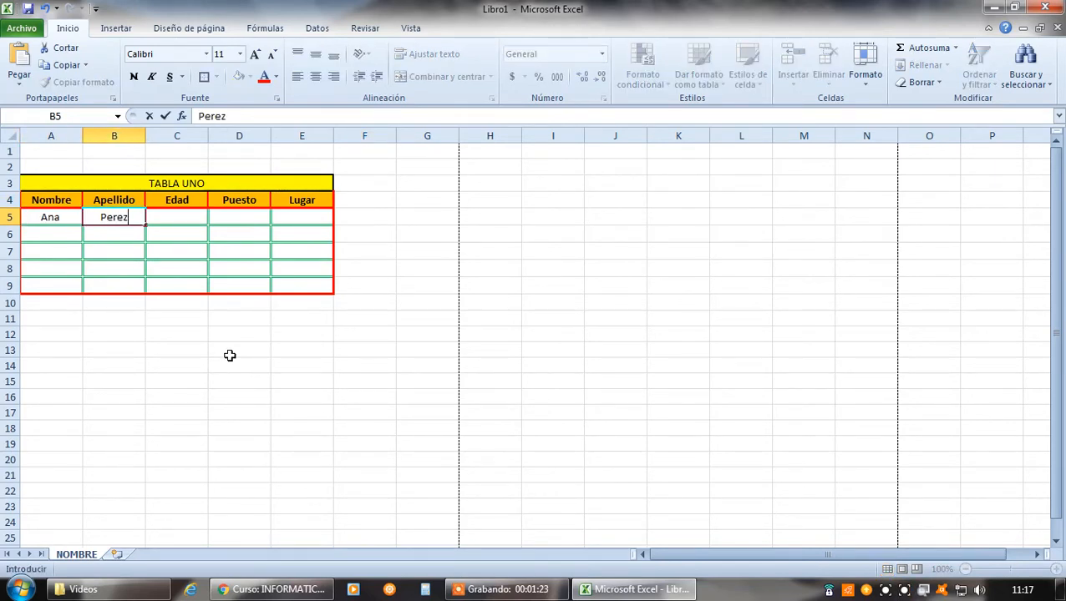
pyautogui.press('Tab')
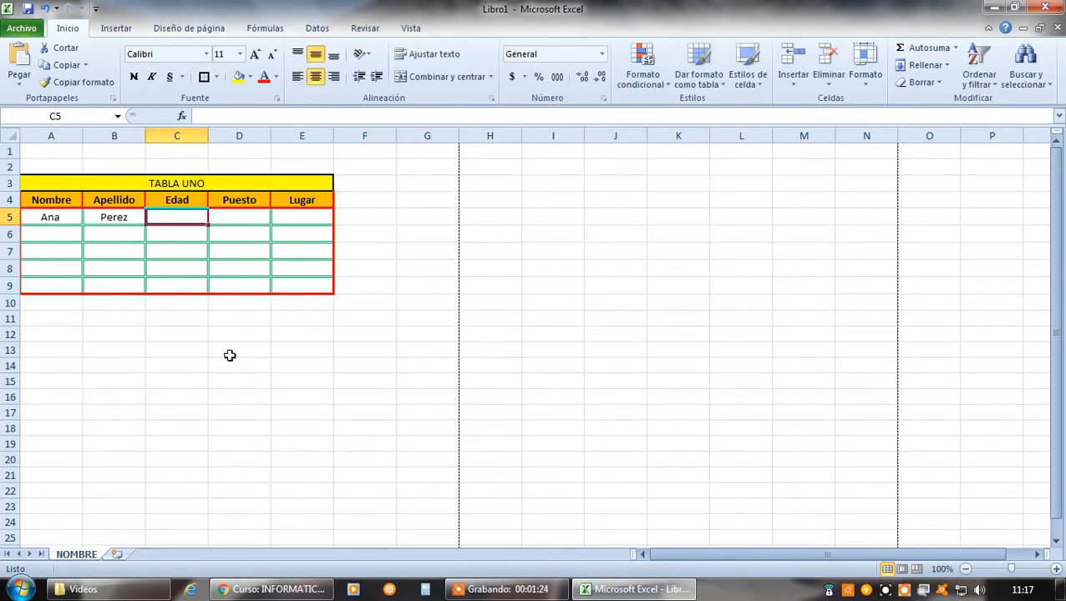
pyautogui.write('32')
pyautogui.press('Tab')
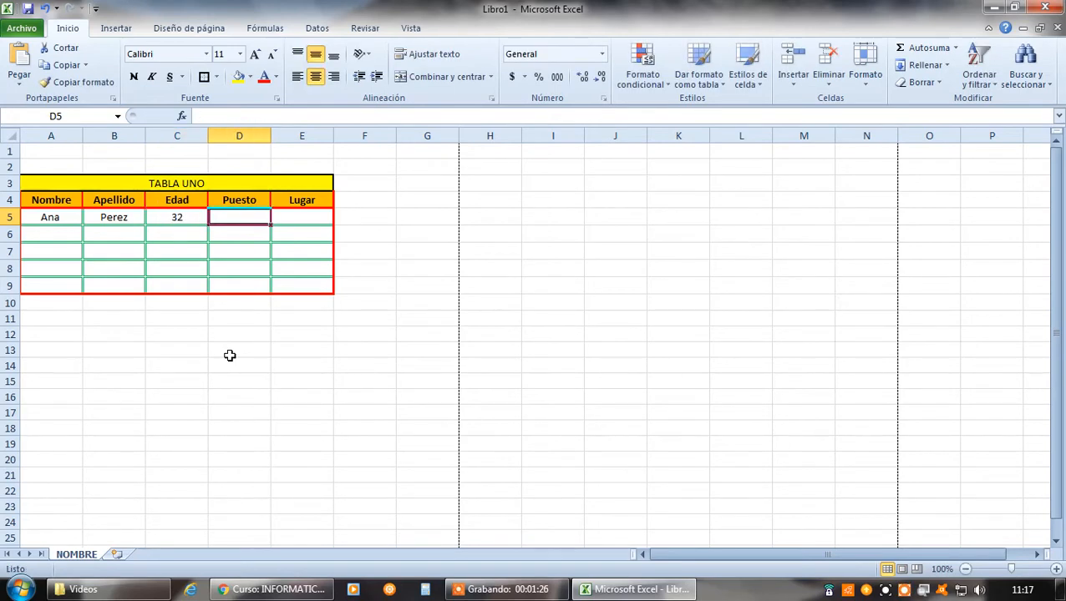
pyautogui.write('Cocinera')
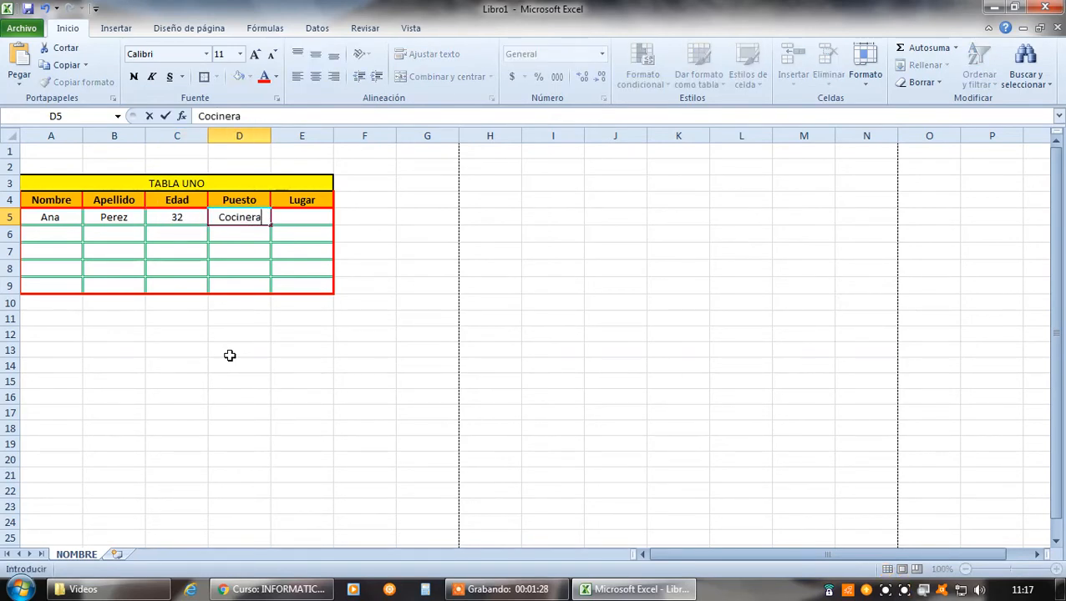
pyautogui.press('Tab')
pyautogui.write('Cocina')
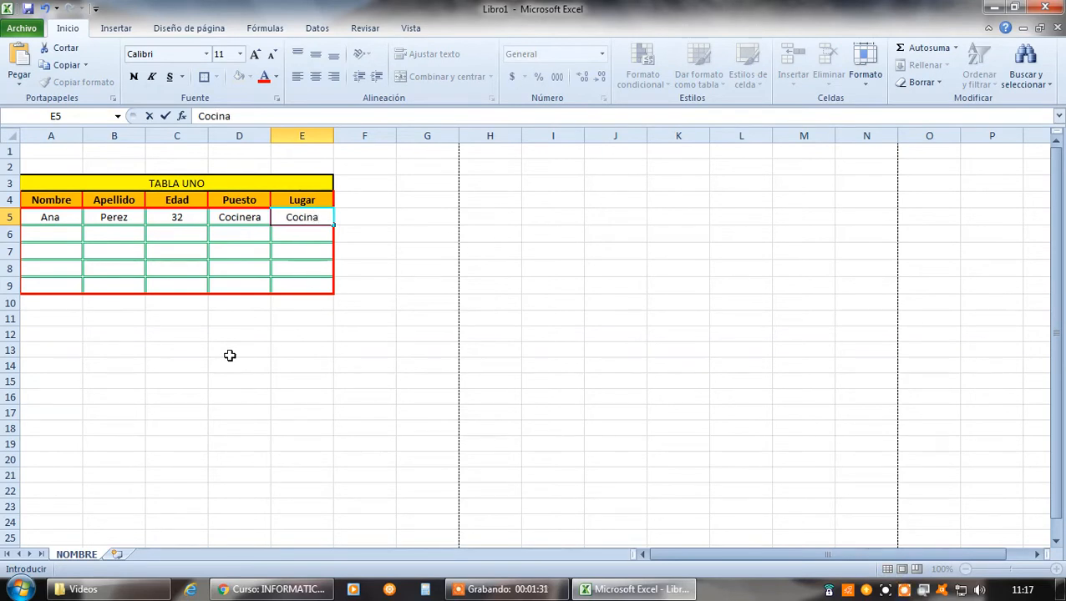
pyautogui.press('Return')
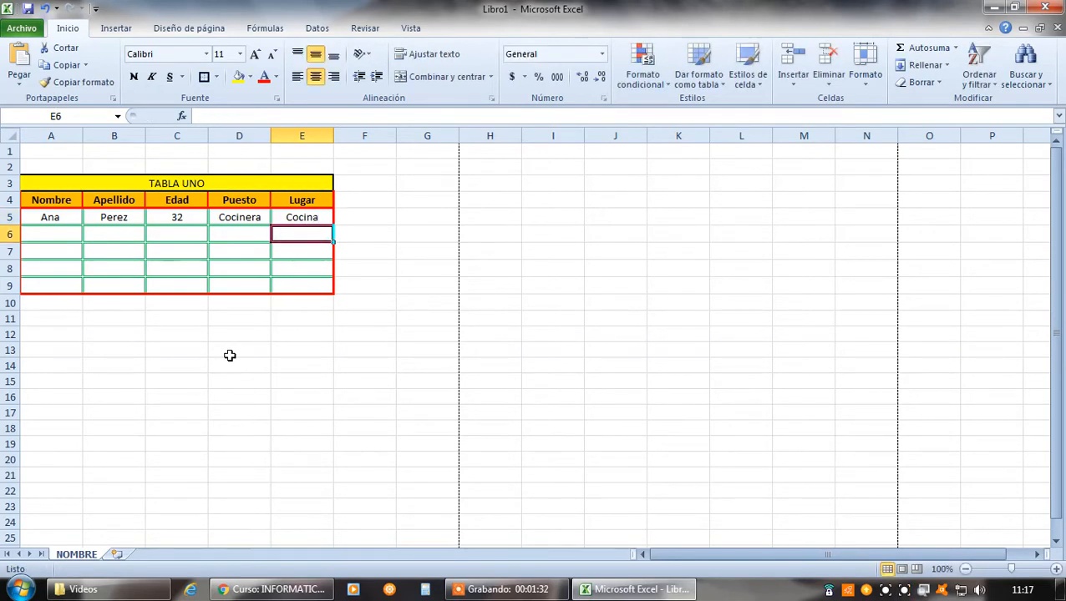
# Enter the second person's first name in A6 and surname in B6
pyautogui.press('Left')
pyautogui.press('Left')
pyautogui.press('Left')
pyautogui.press('Left')
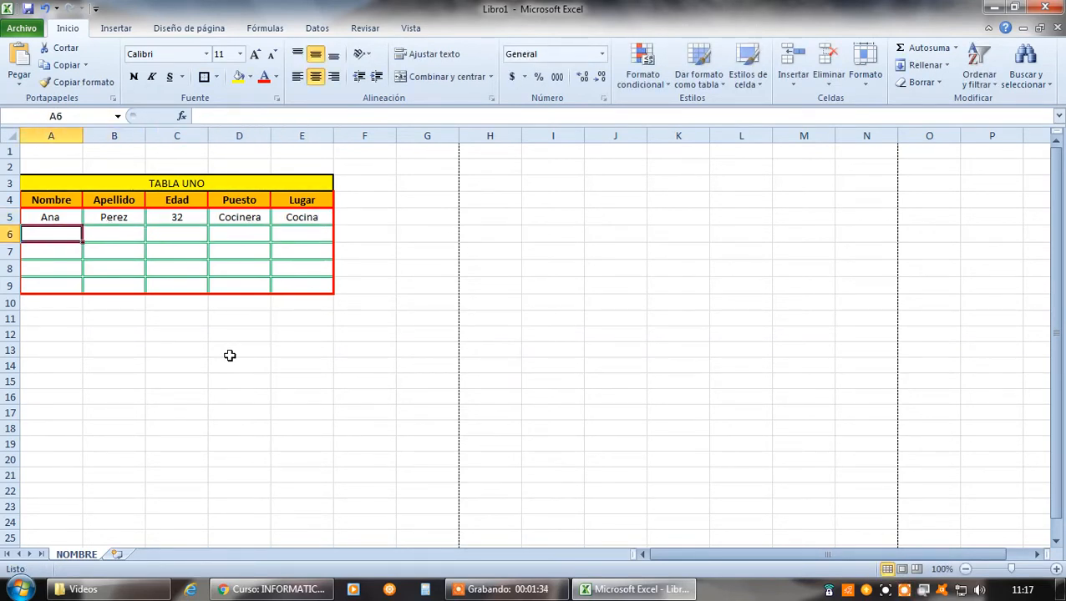
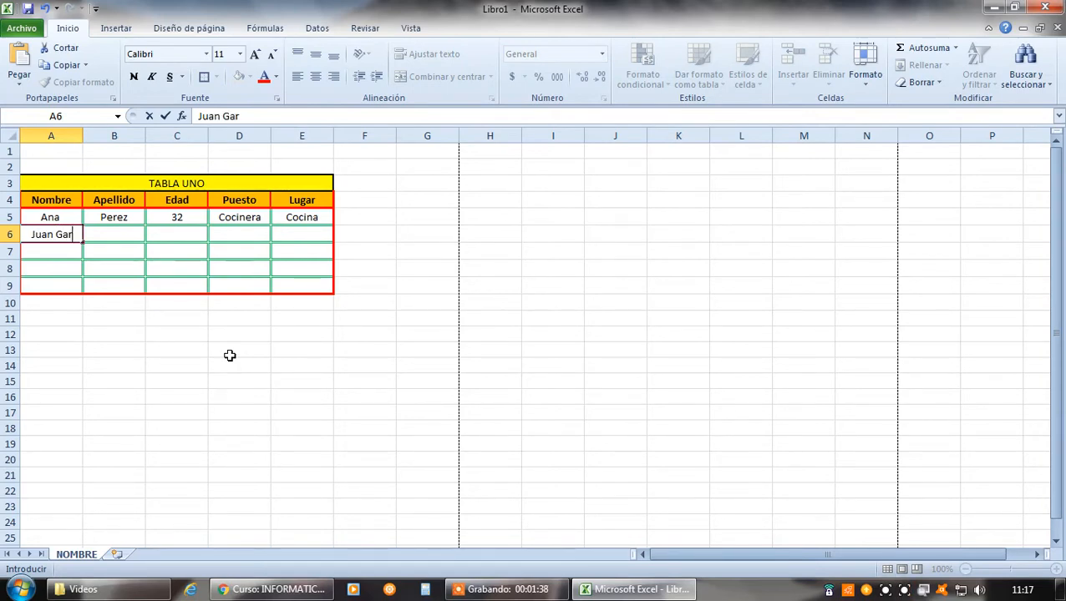
pyautogui.press('Tab')
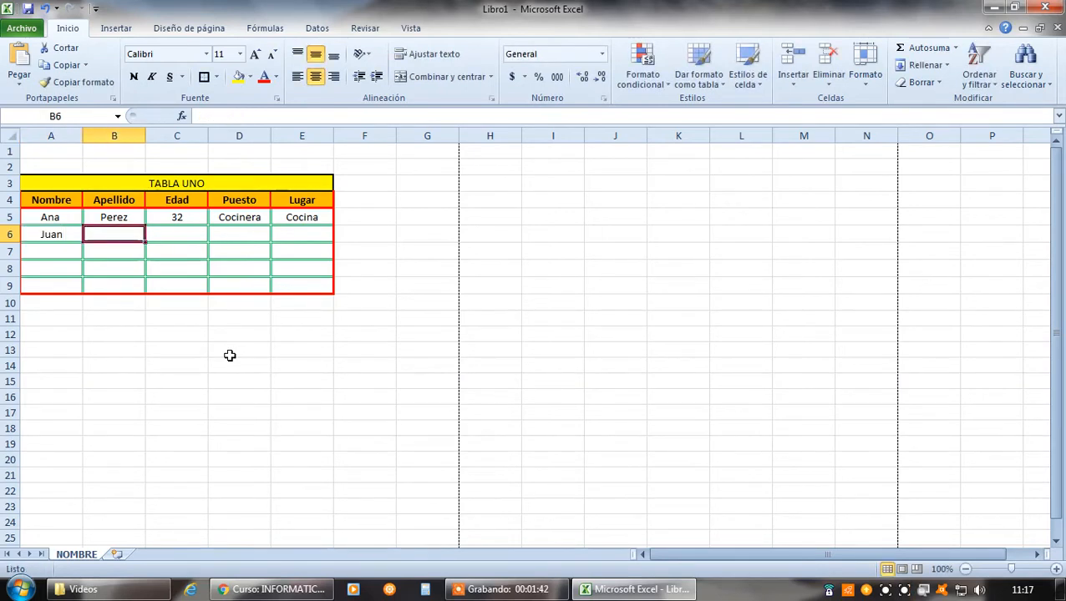
pyautogui.write('garcia')
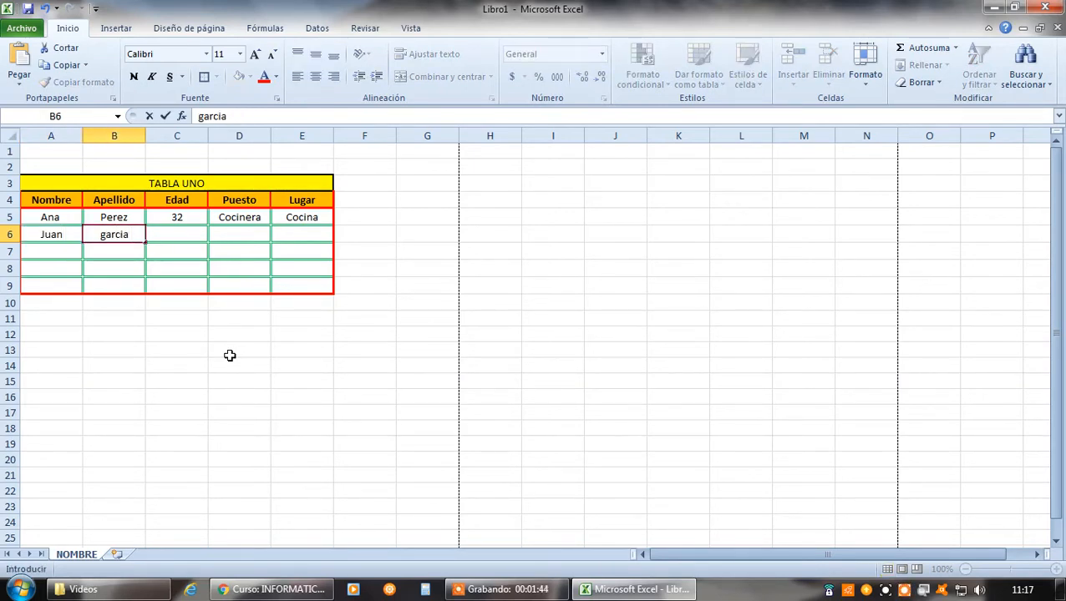
pyautogui.press('Tab')
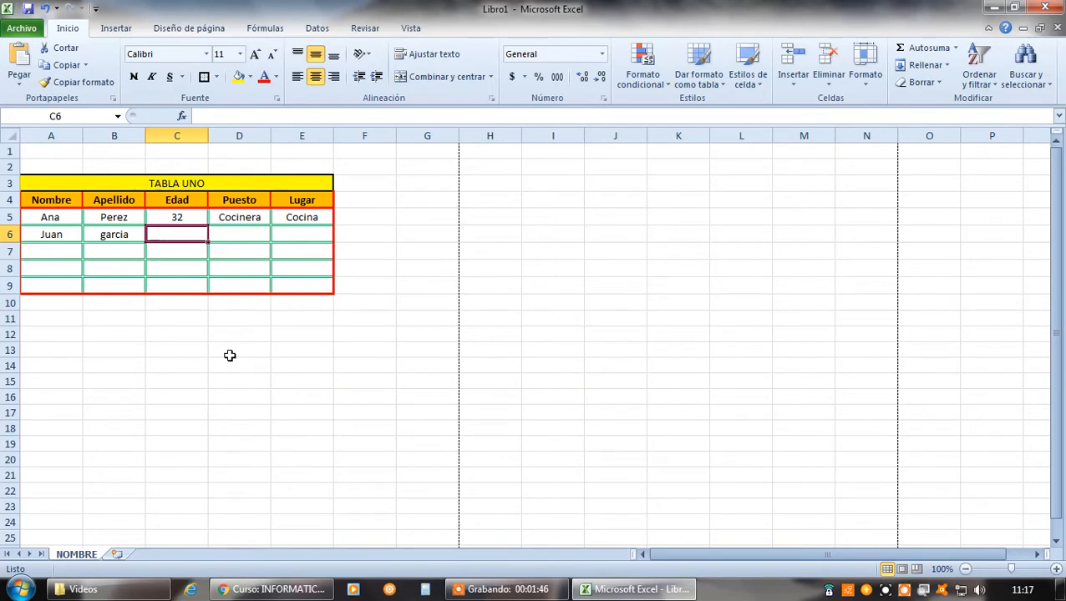
# Complete the second person's row in C6:E6 with Edad 42, Puesto Encargado and Lugar Barra
pyautogui.write('42')
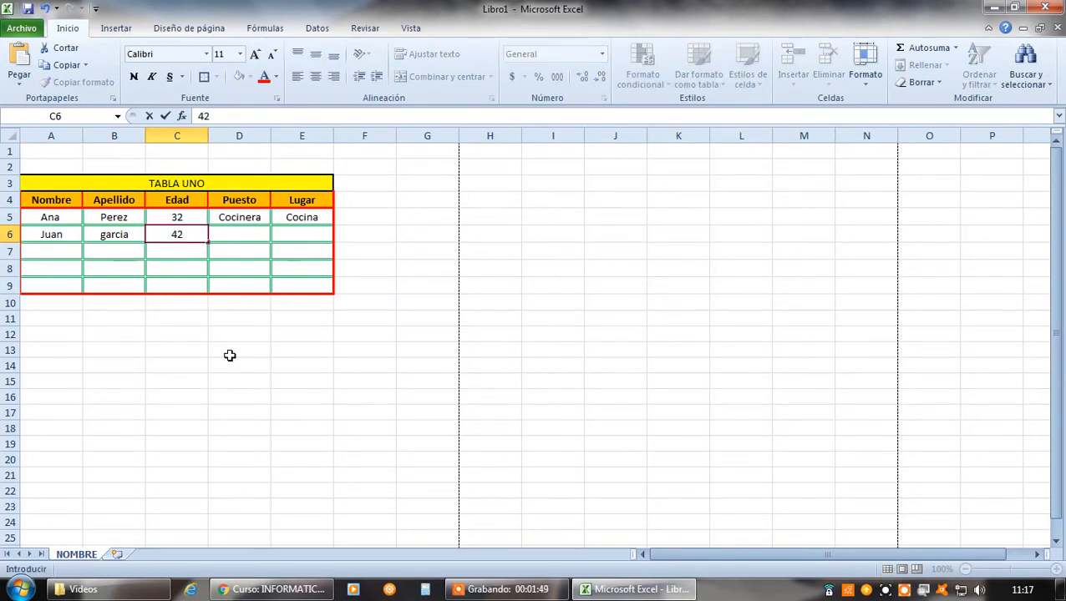
pyautogui.press('Tab')
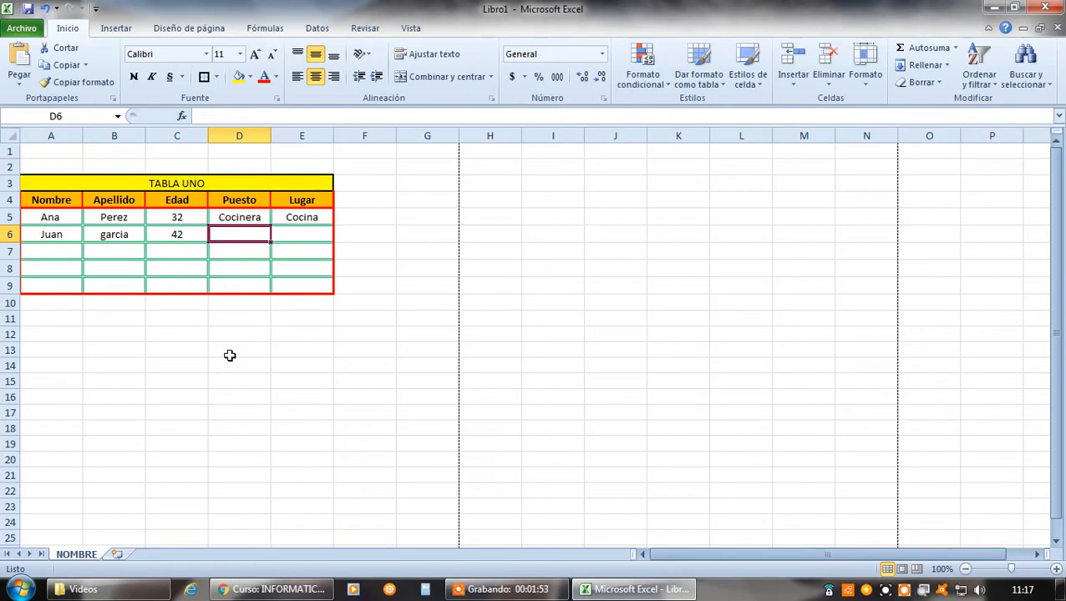
pyautogui.write('Enc')
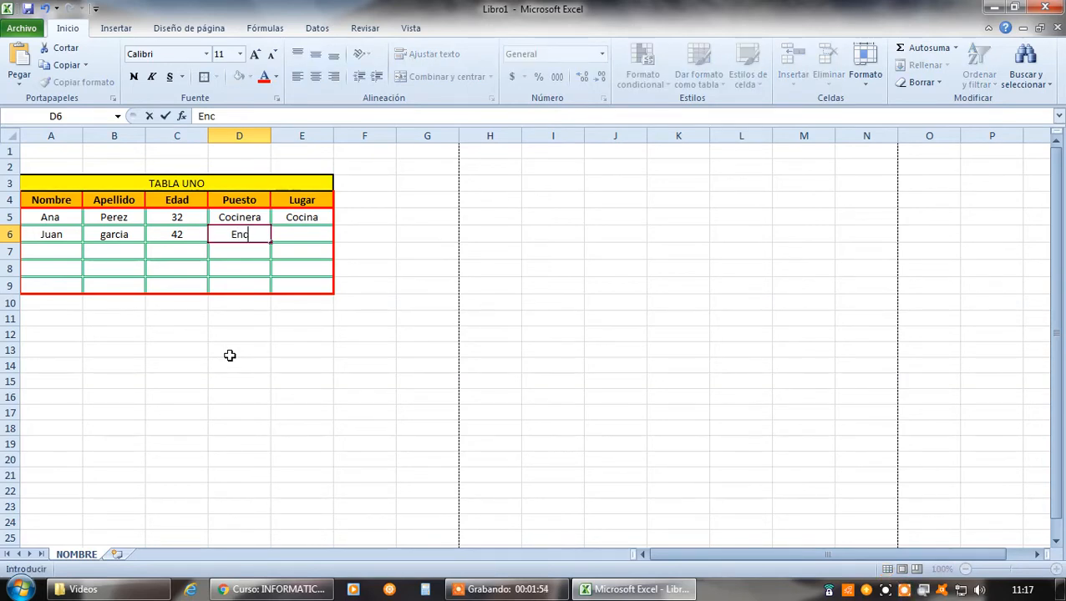
pyautogui.write('argad')
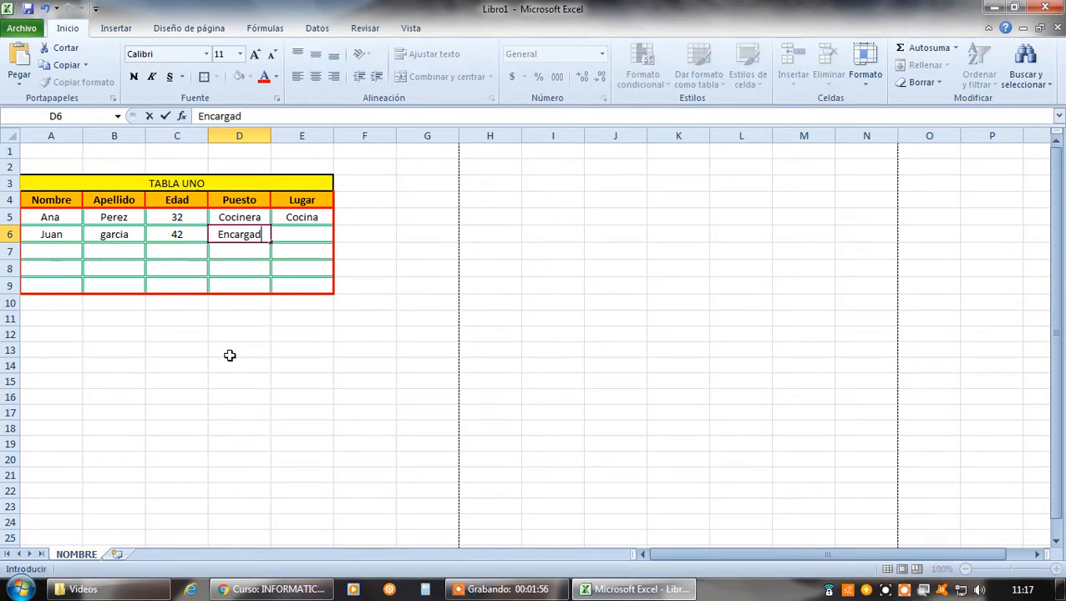
pyautogui.write('o')
pyautogui.press('Tab')
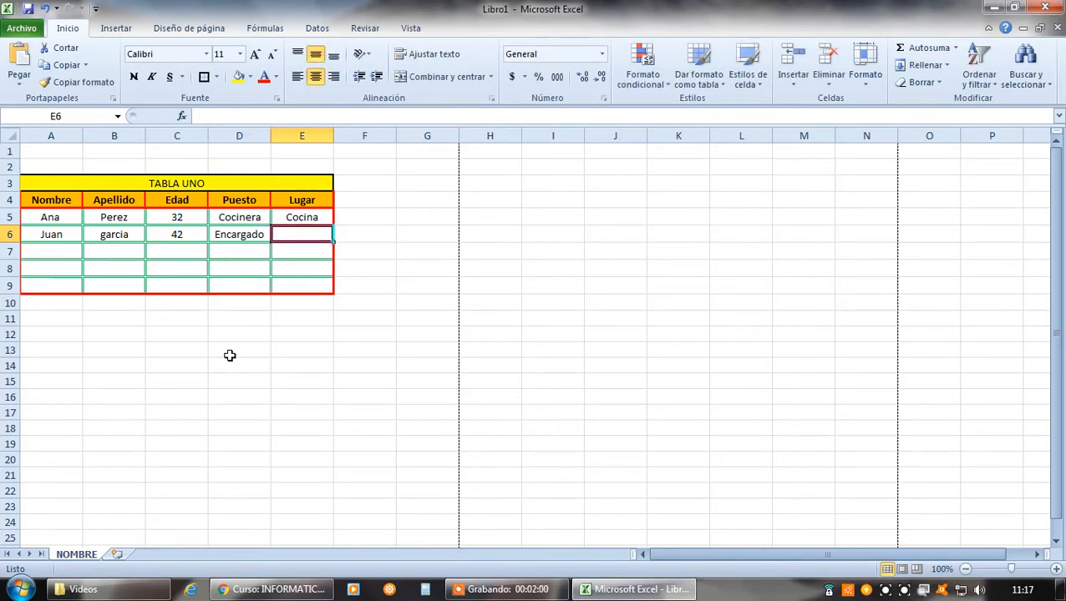
pyautogui.write('Ba')
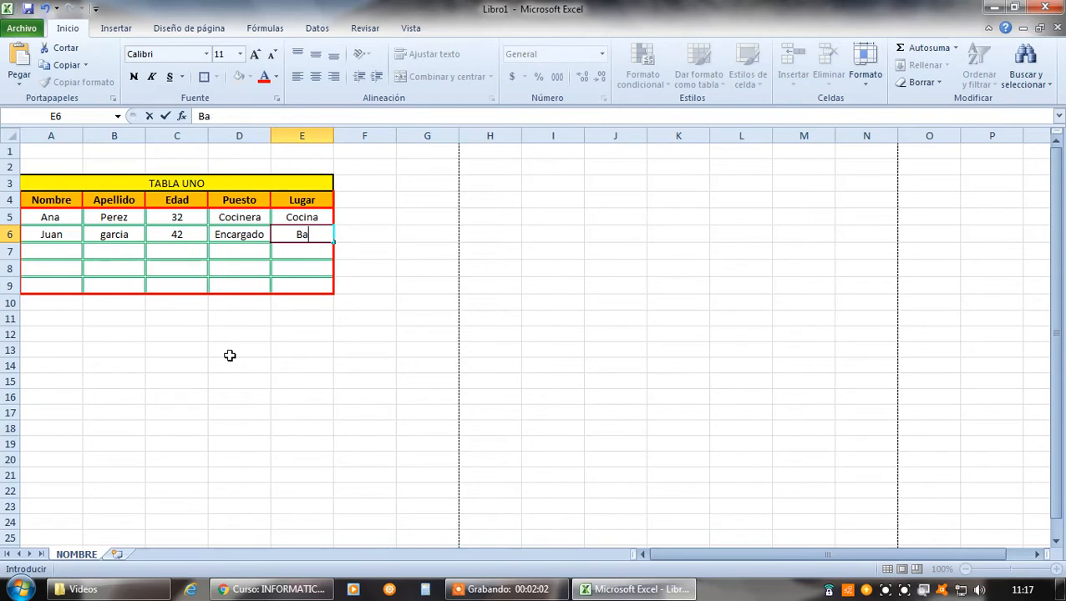
pyautogui.write('arra')
pyautogui.press('Return')
pyautogui.press('Left')
pyautogui.press('Left')
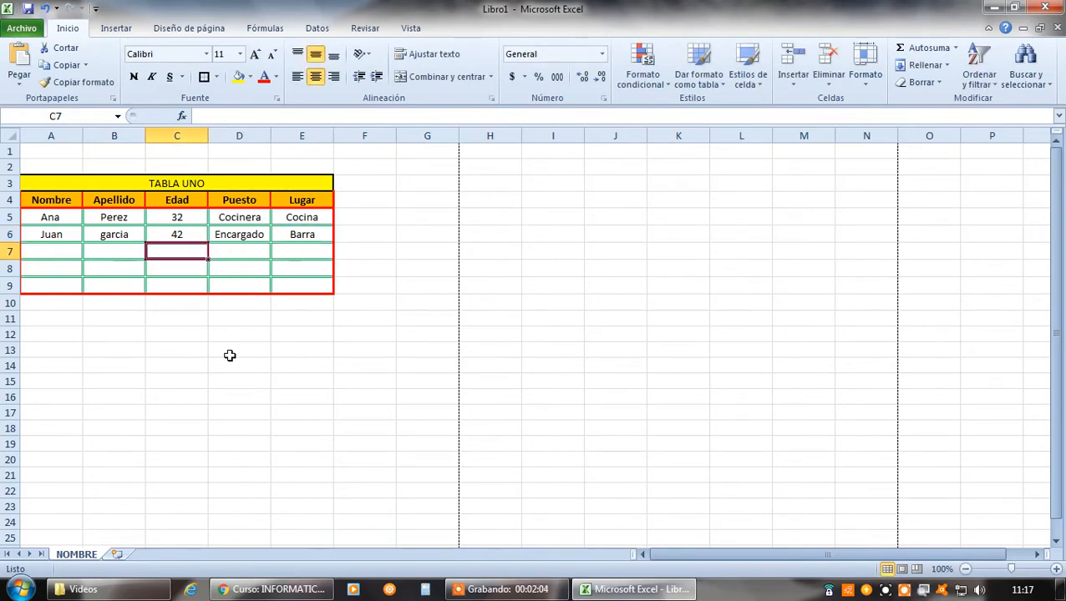
pyautogui.press('Left')
pyautogui.press('Left')
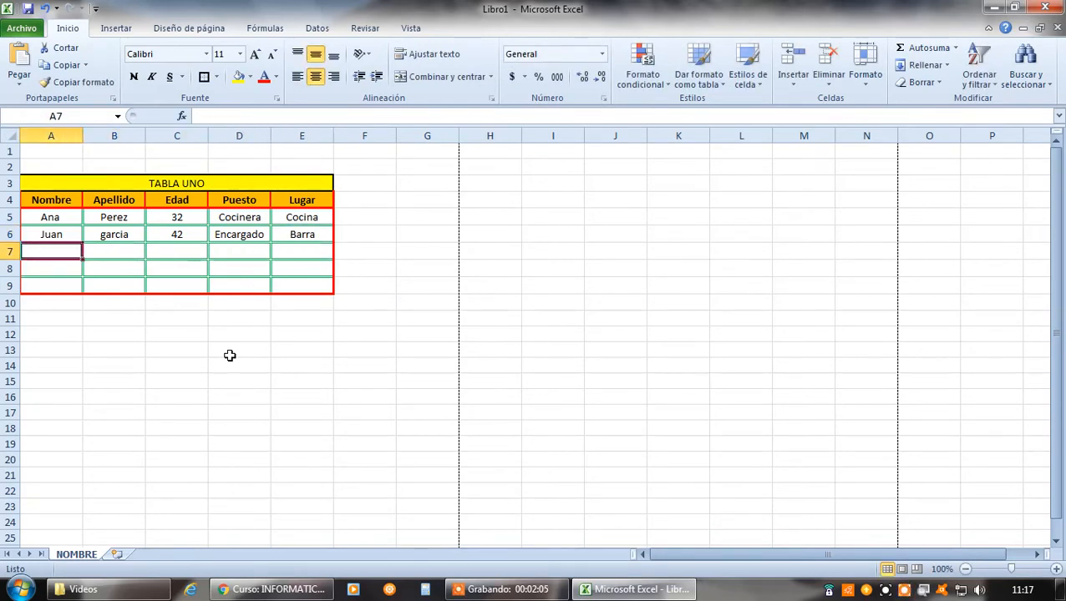
# Correct the second person's surname in B6 so that it starts with a capital letter
pyautogui.click(121, 234)
pyautogui.click(203, 117)
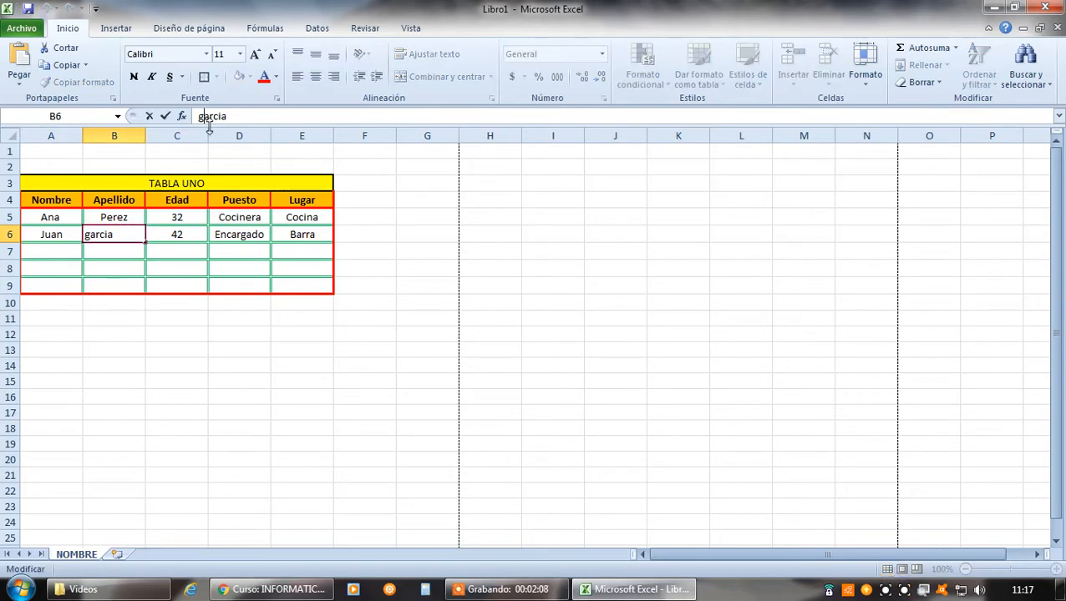
pyautogui.press('BackSpace')
pyautogui.write('G')
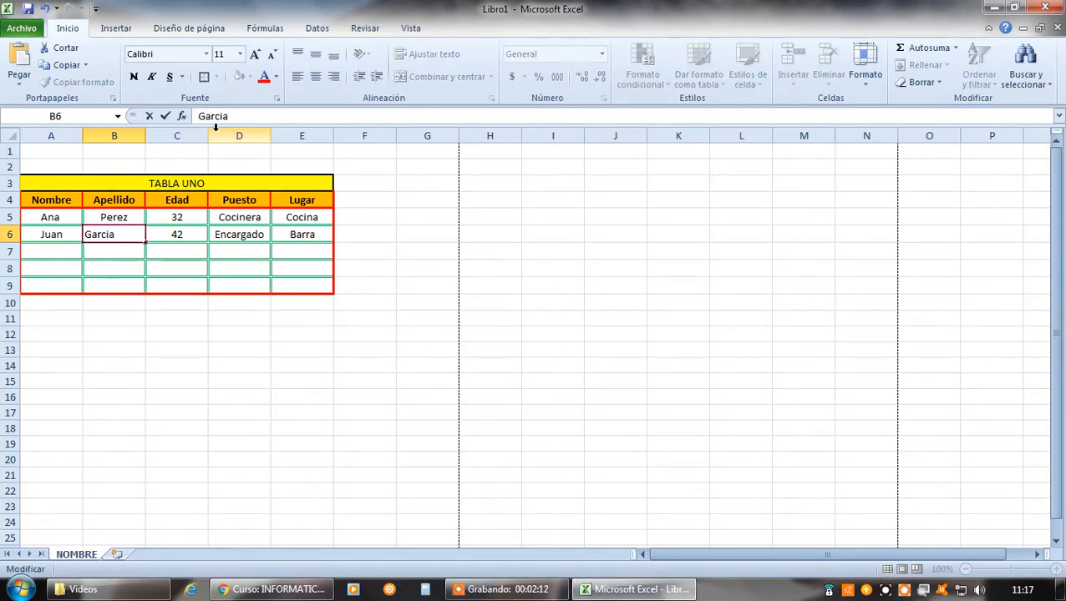
pyautogui.press('Return')
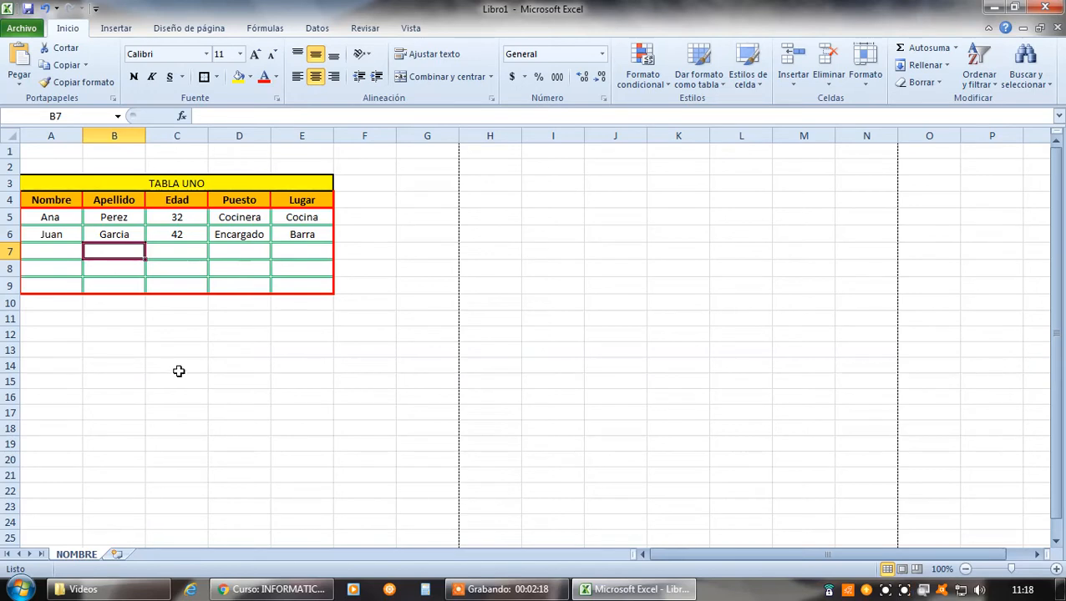
# Enter the label CONTAR in A11 and the function syntax CONTAR(RANGO) as text in B12
pyautogui.click(58, 318)
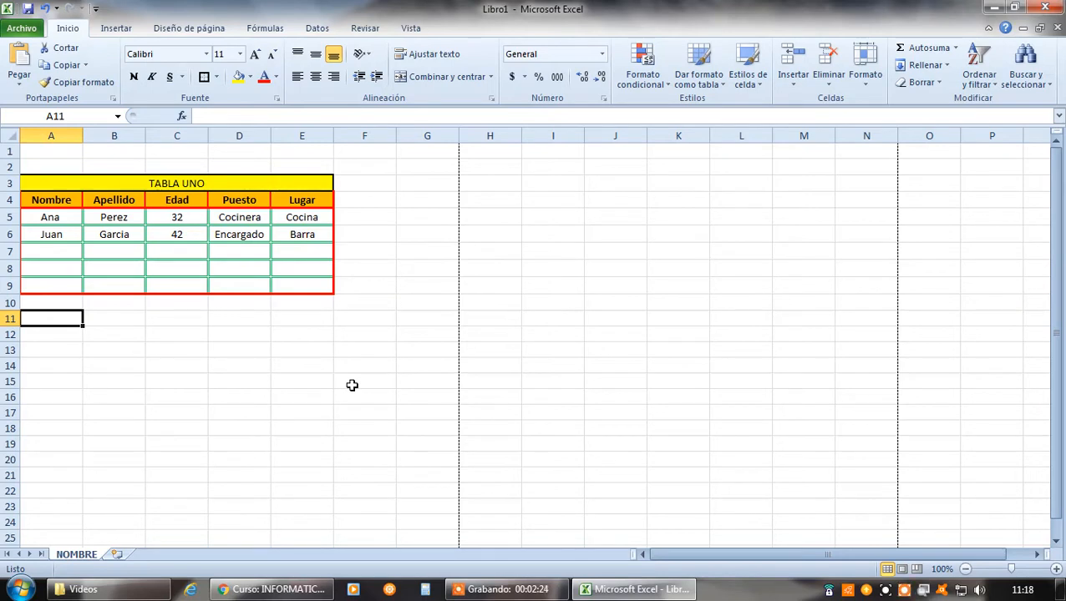
pyautogui.write('CONTAR')
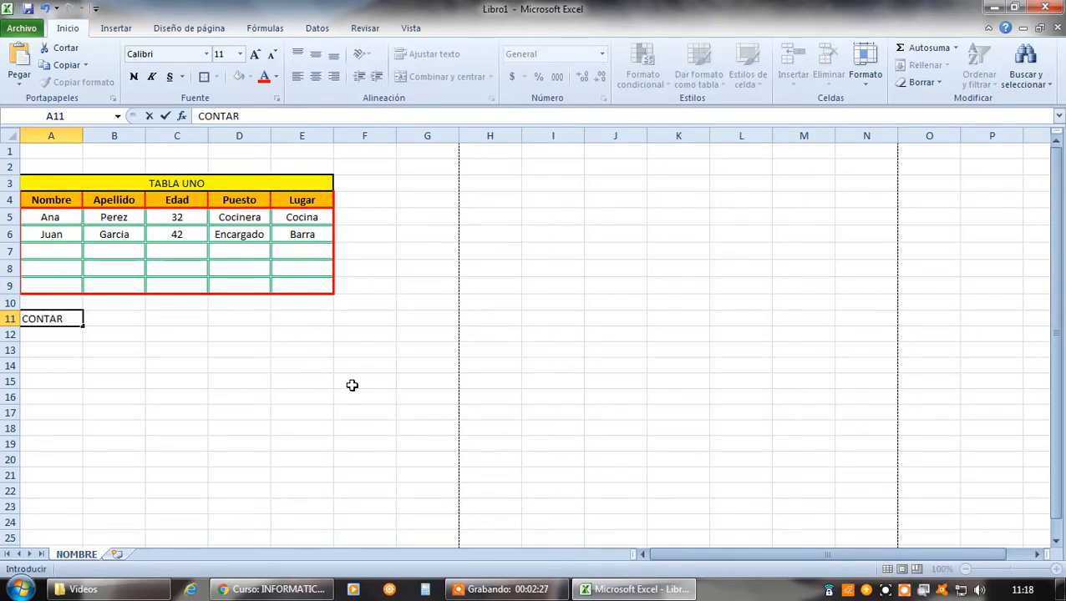
pyautogui.press('Return')
pyautogui.press('Right')
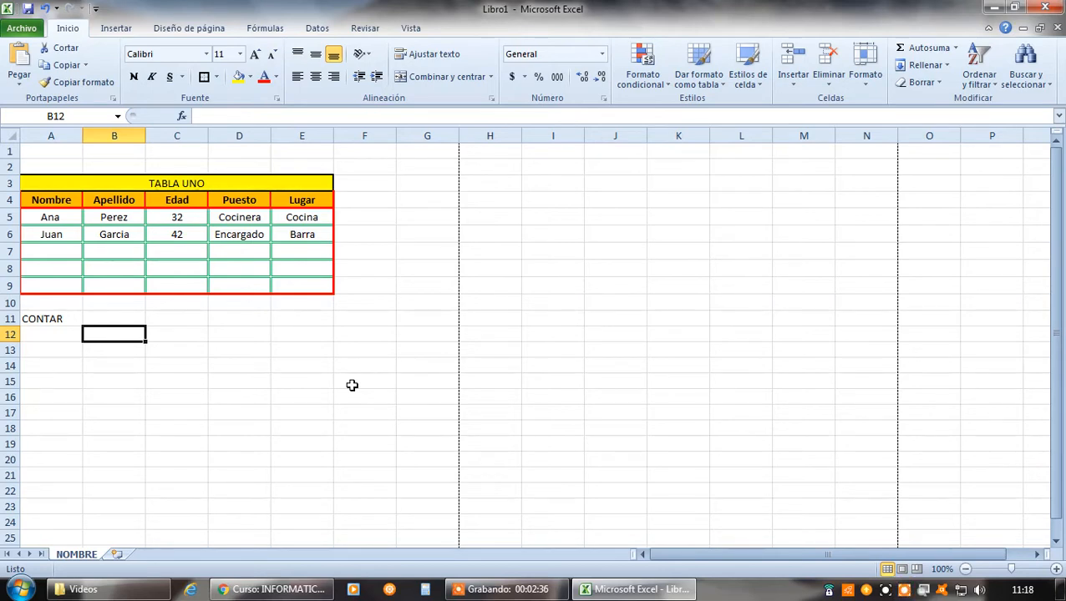
pyautogui.write('CONT')
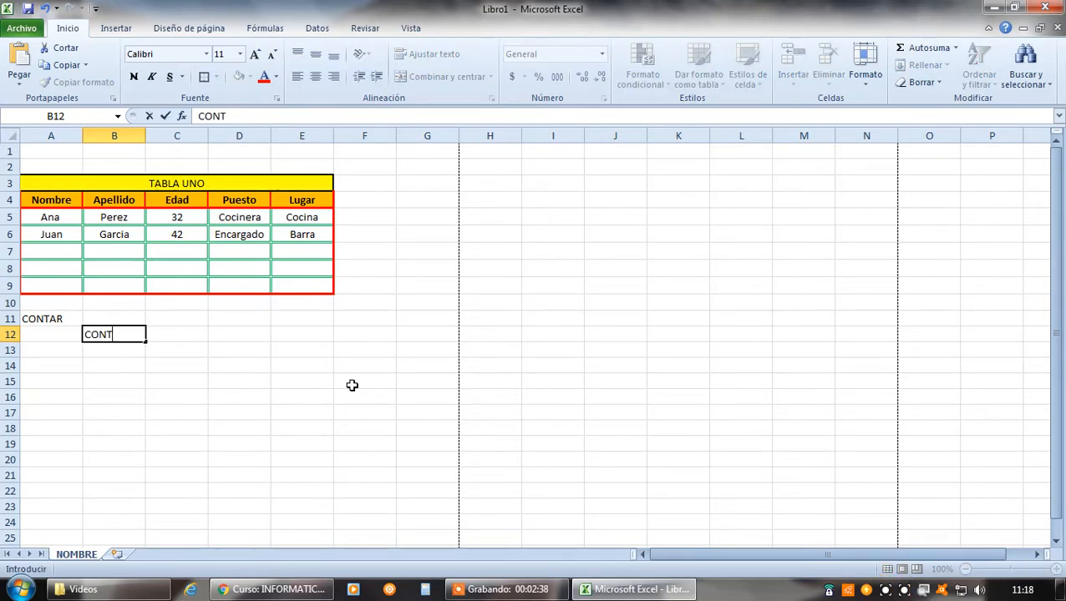
pyautogui.write('AR(RANGO)')
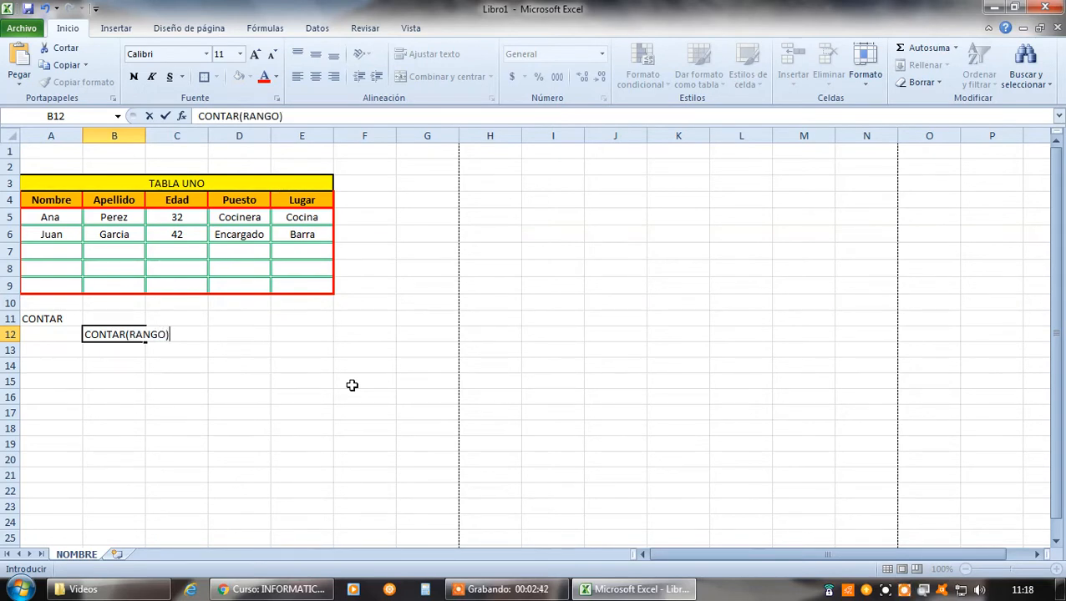
pyautogui.press('Tab')
pyautogui.press('Tab')
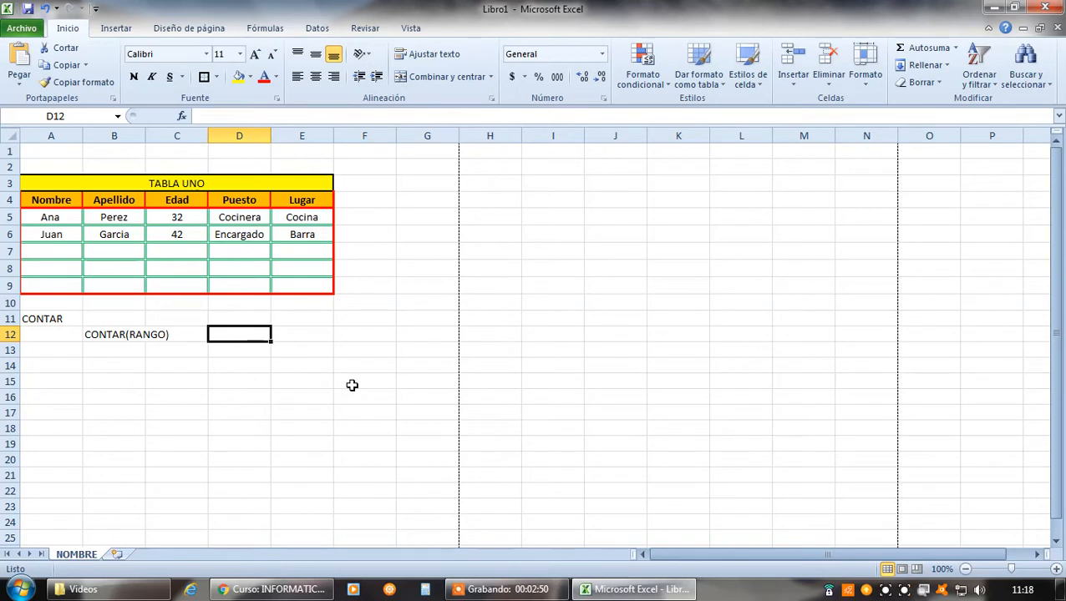
# Write the note TODA FORMULA ESCRITA EN UNA CELDA DEBE SI O SI EMPEZAR in C1
pyautogui.click(162, 152)
pyautogui.write('TODA FORM')
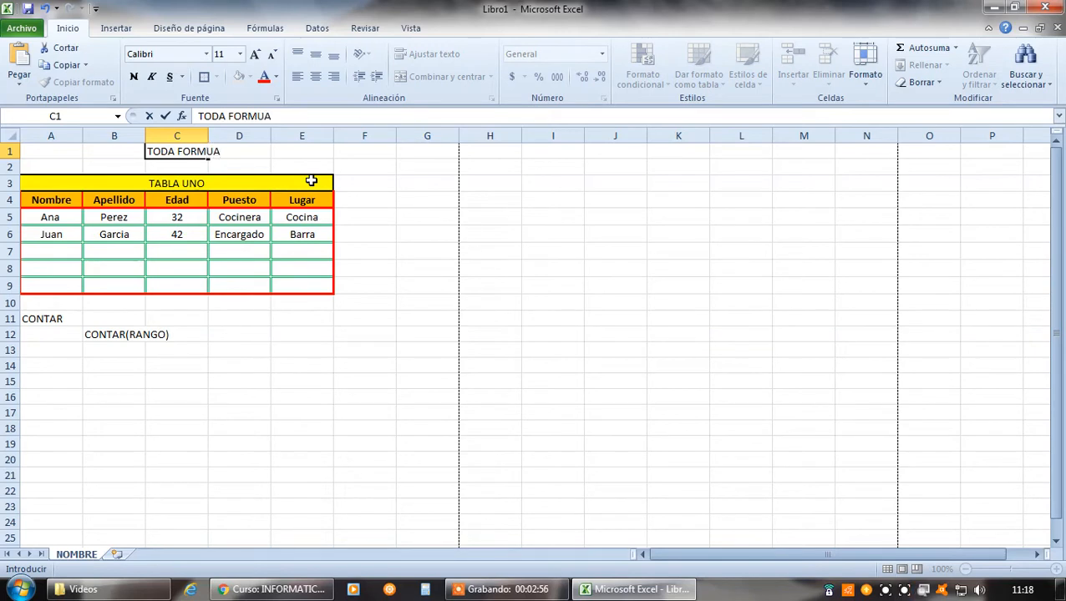
pyautogui.write('ULA ESCRITA EN')
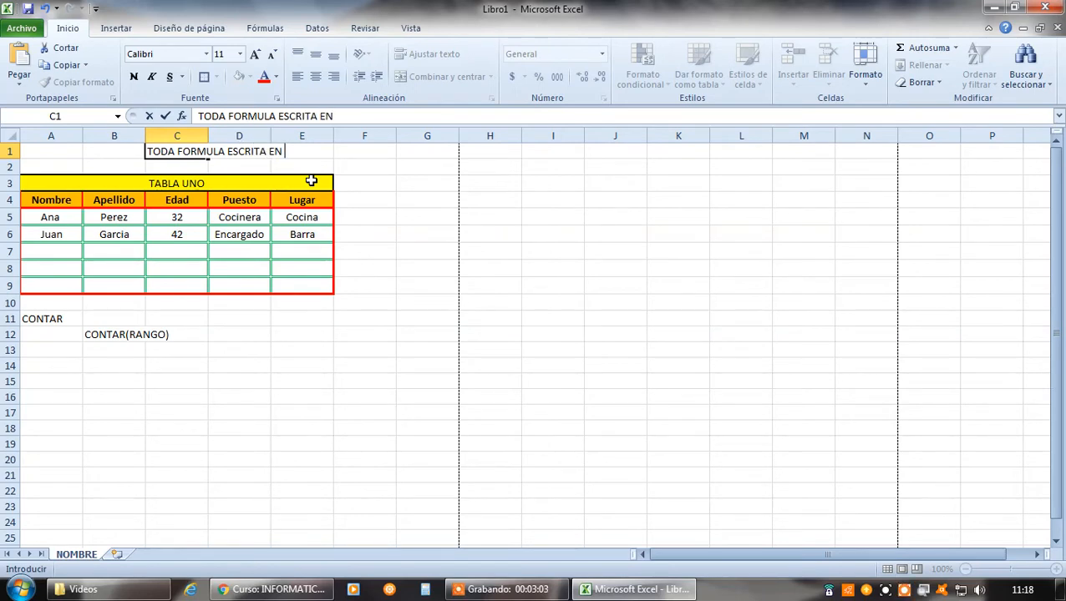
pyautogui.write(' UNA CELDA')
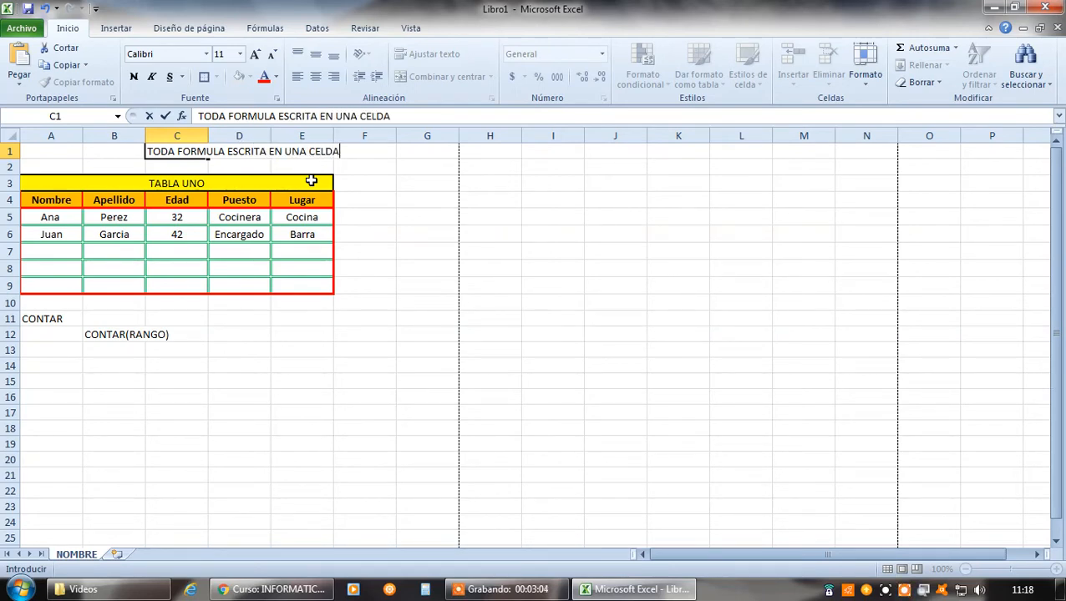
pyautogui.write(' DEBE SI O ')
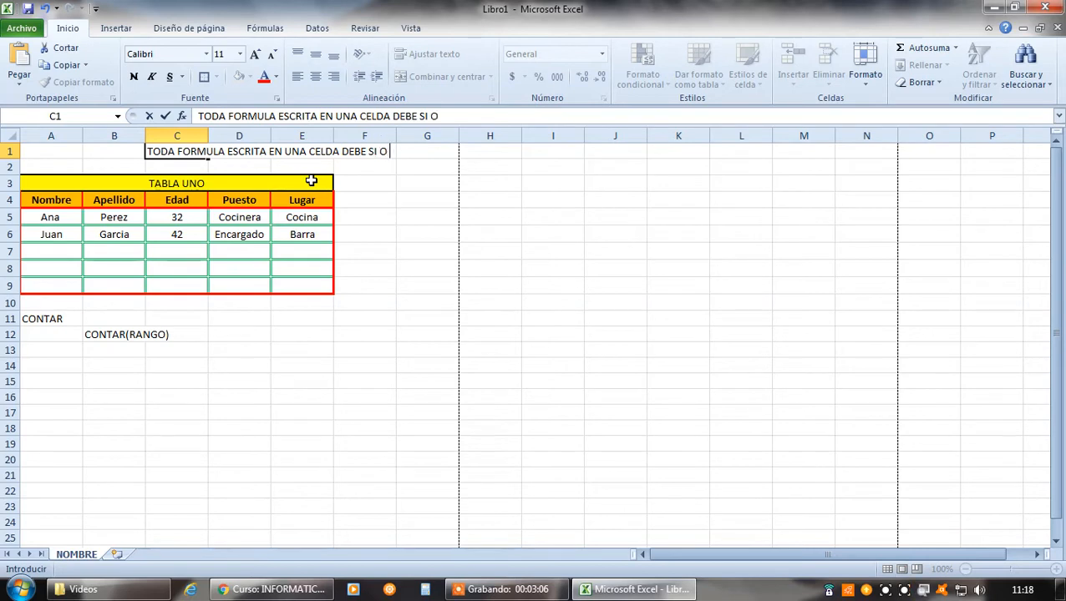
pyautogui.write('SI EMPEZAR')
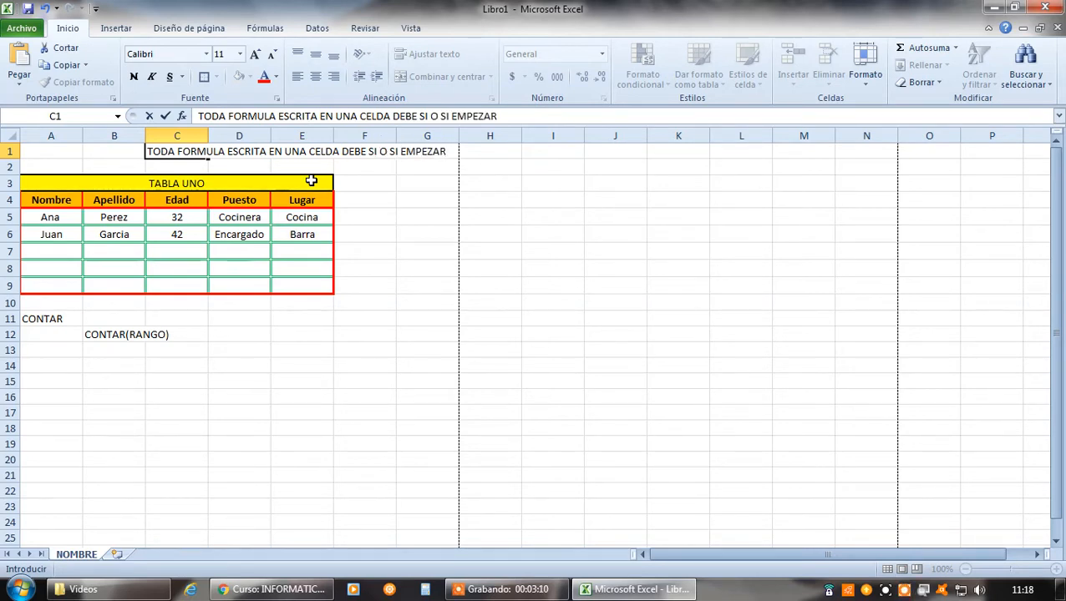
pyautogui.press('Return')
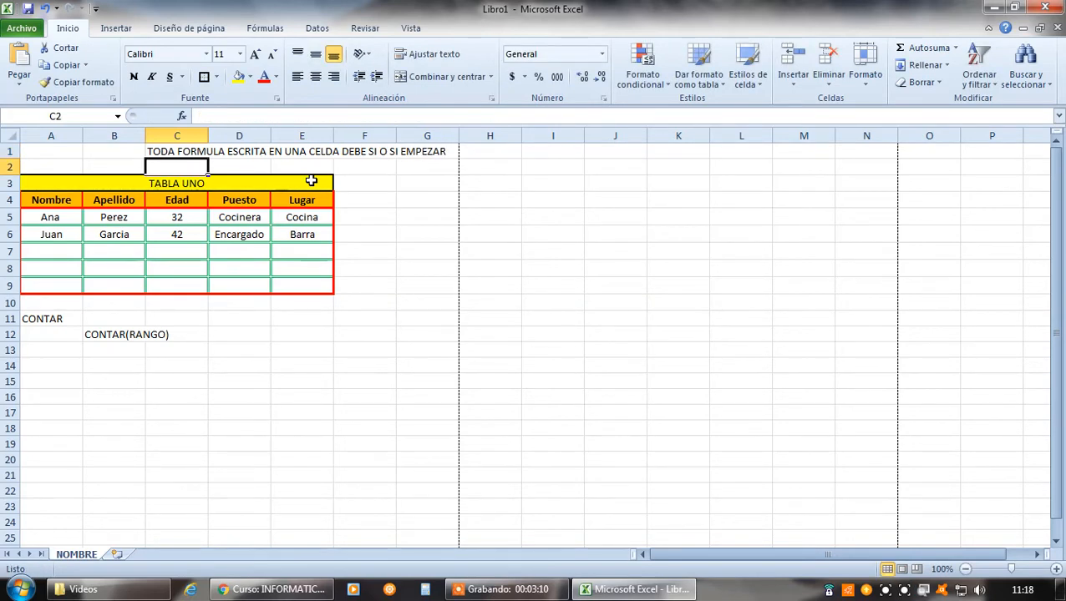
# Continue the note in C2 with the text CON EL SIGNO "IGUAL" (=)
pyautogui.write('CON EL')
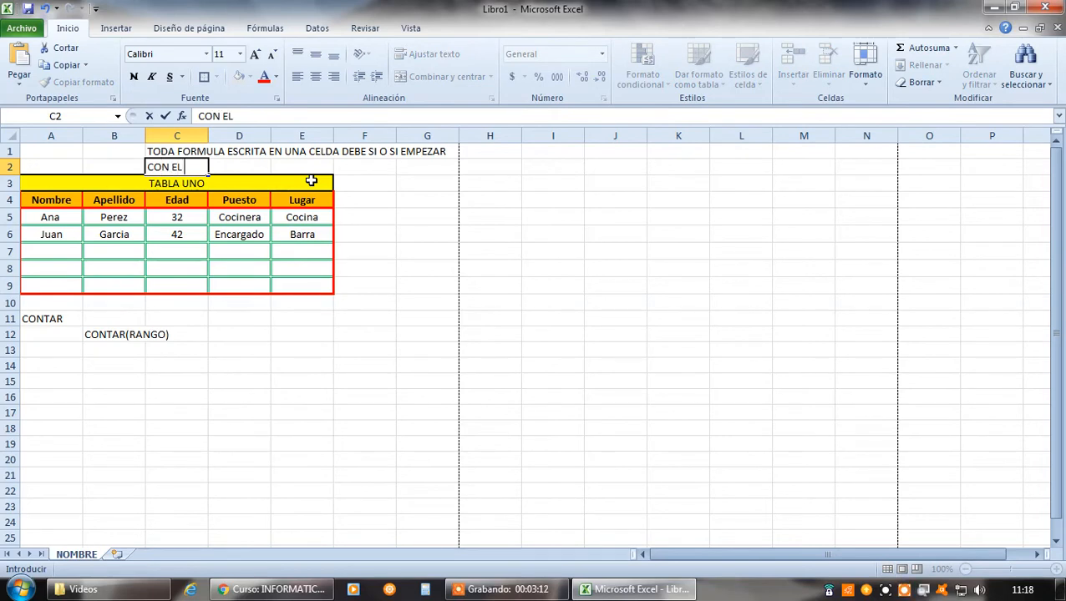
pyautogui.write(' SIGNO')
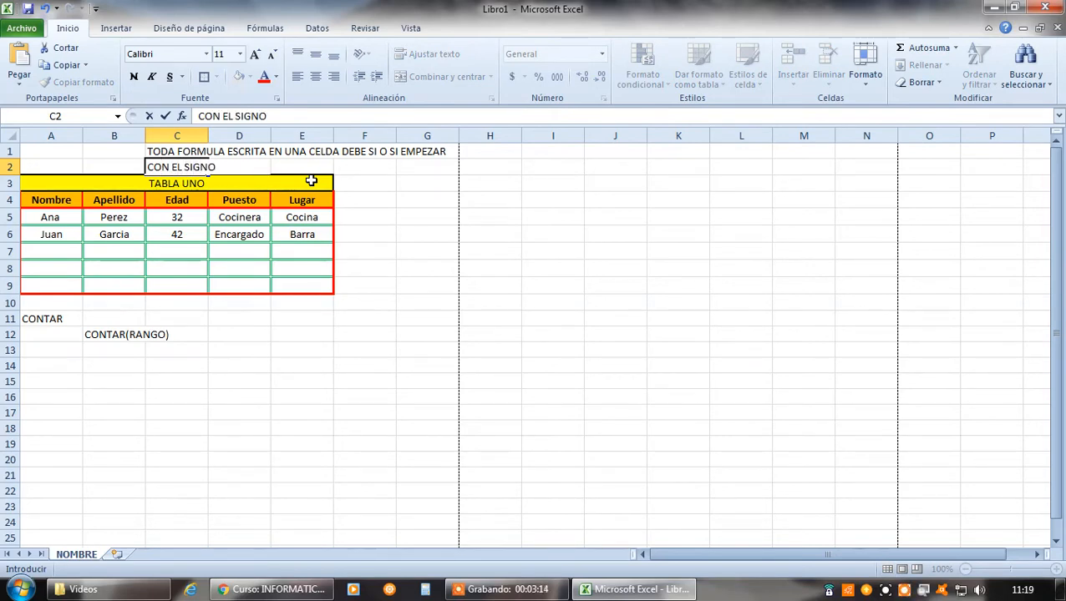
pyautogui.write(' "IGUAL')
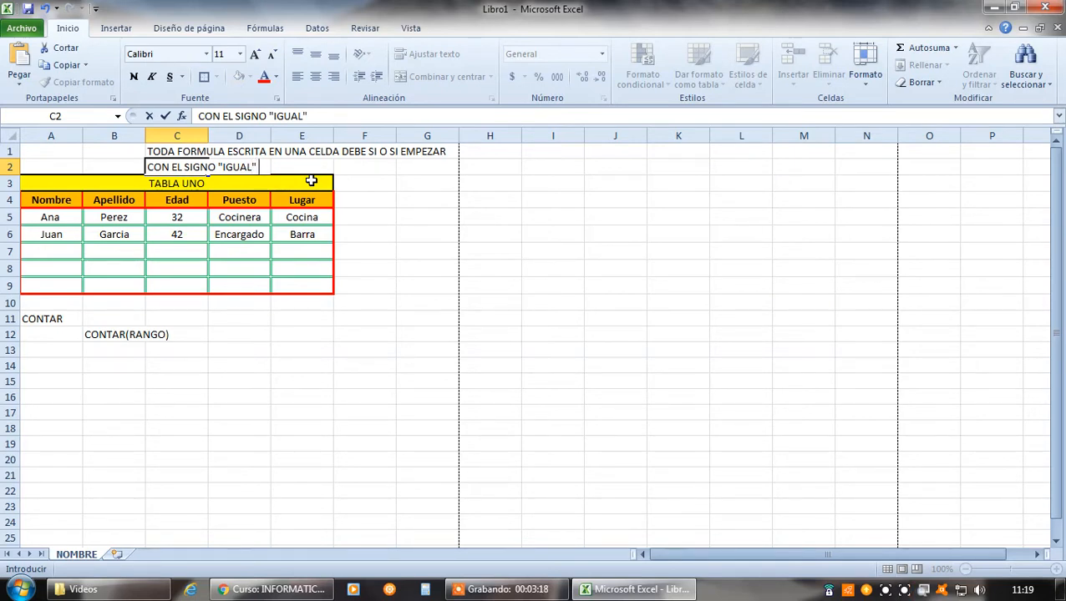
pyautogui.write('" (0')
pyautogui.write('=)')
pyautogui.press('Return')
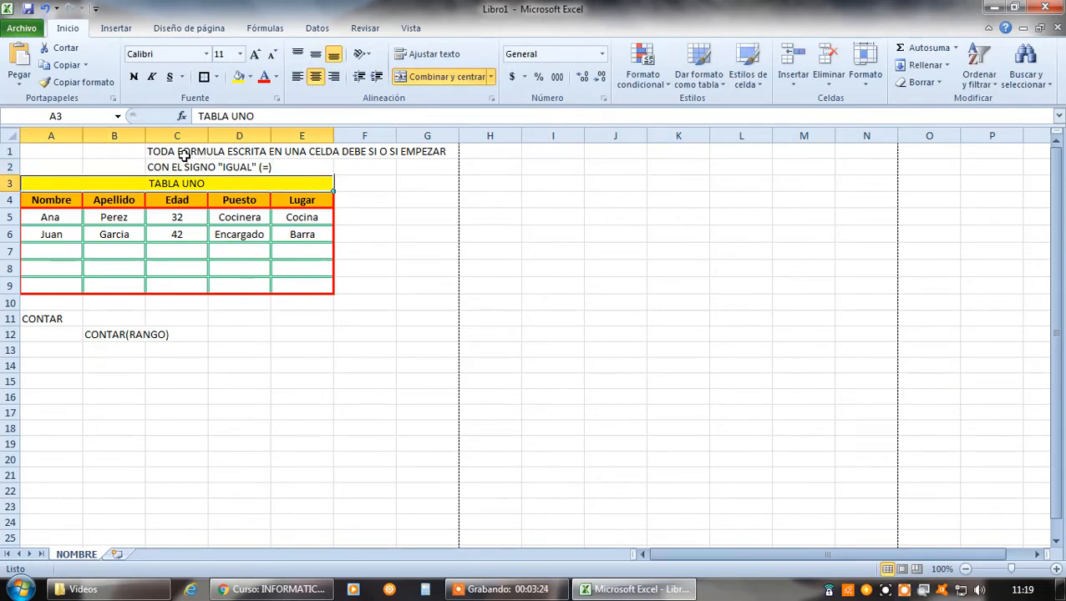
# Make the two-line note about formulas in C1:E2 bold
pyautogui.moveTo(184, 155); pyautogui.dragTo(273, 166)
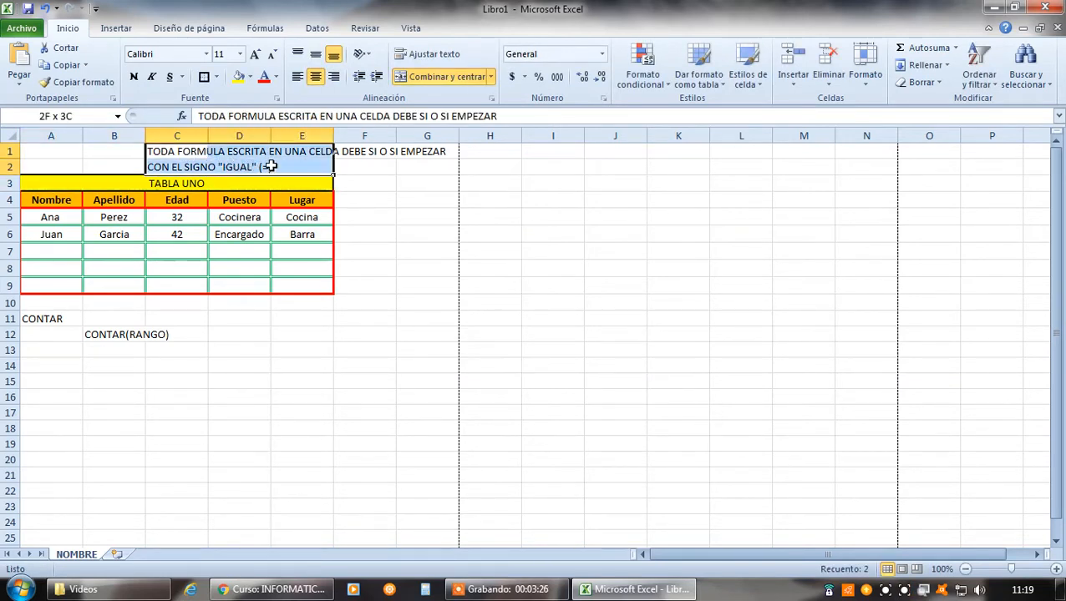
pyautogui.click(133, 75)
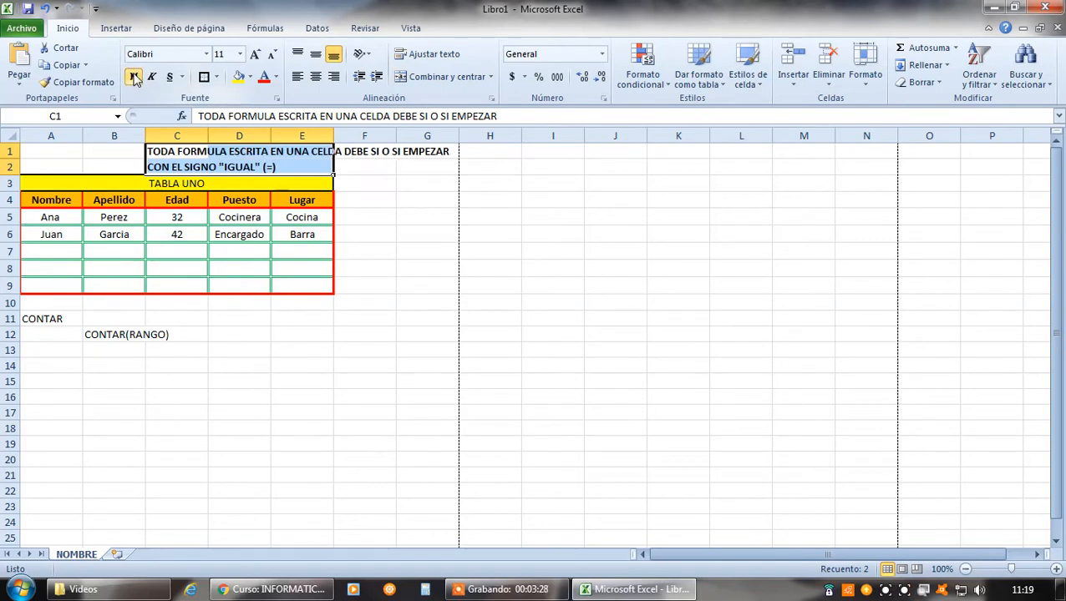
pyautogui.click(312, 386)
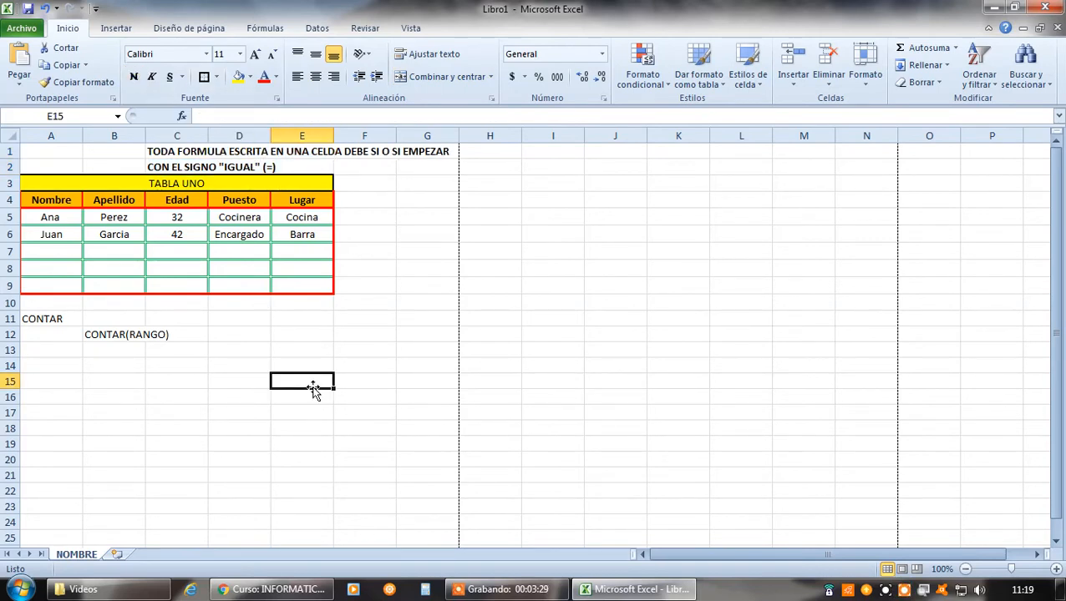
# Inspect cells C1 through G1 one by one to see which of them holds the note's text
pyautogui.click(174, 154)
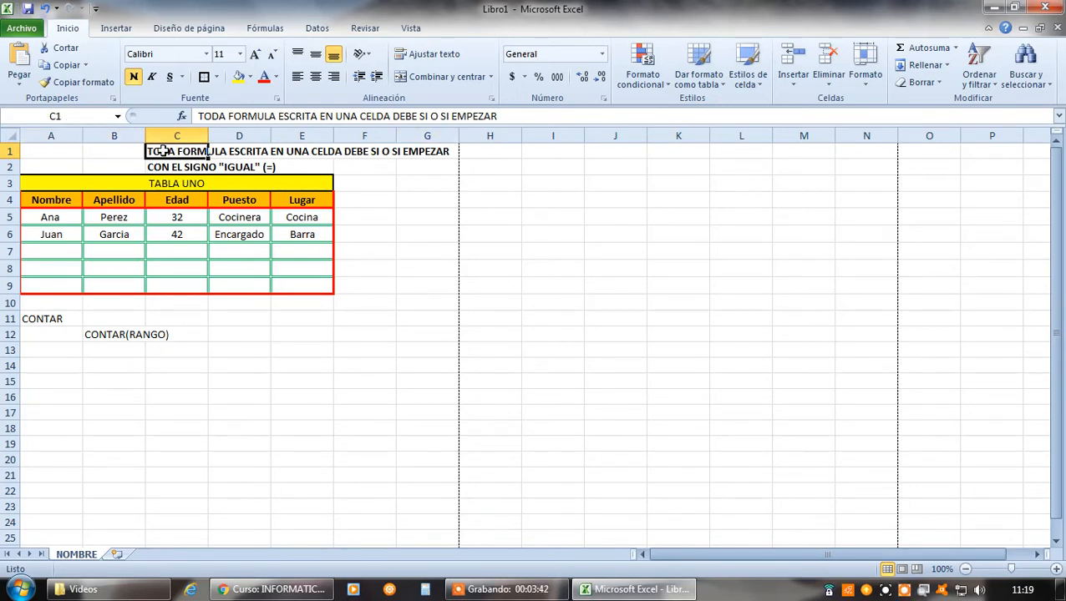
pyautogui.click(240, 151)
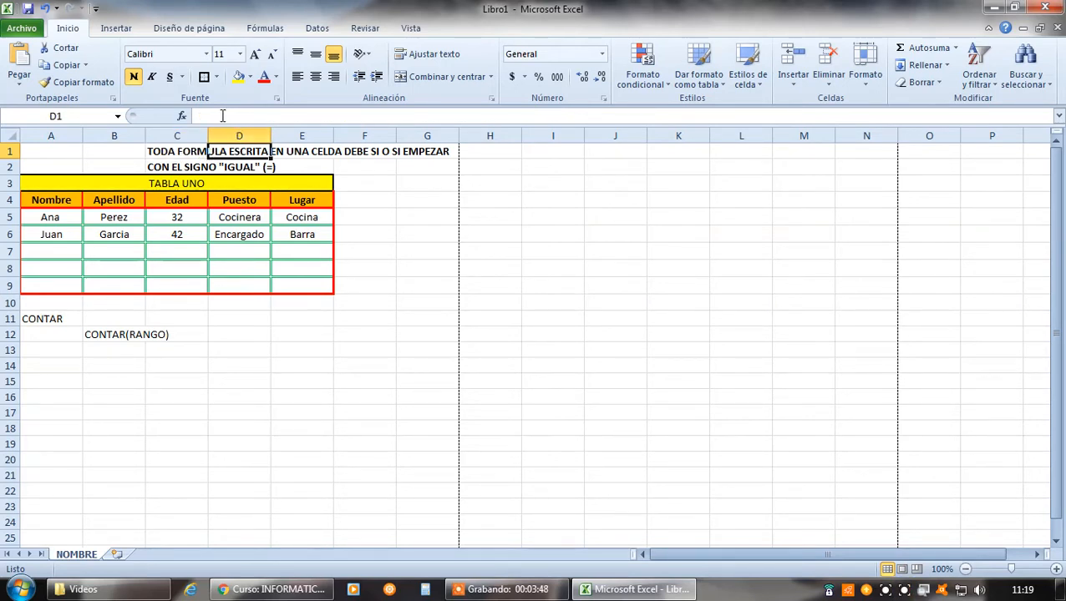
pyautogui.click(292, 153)
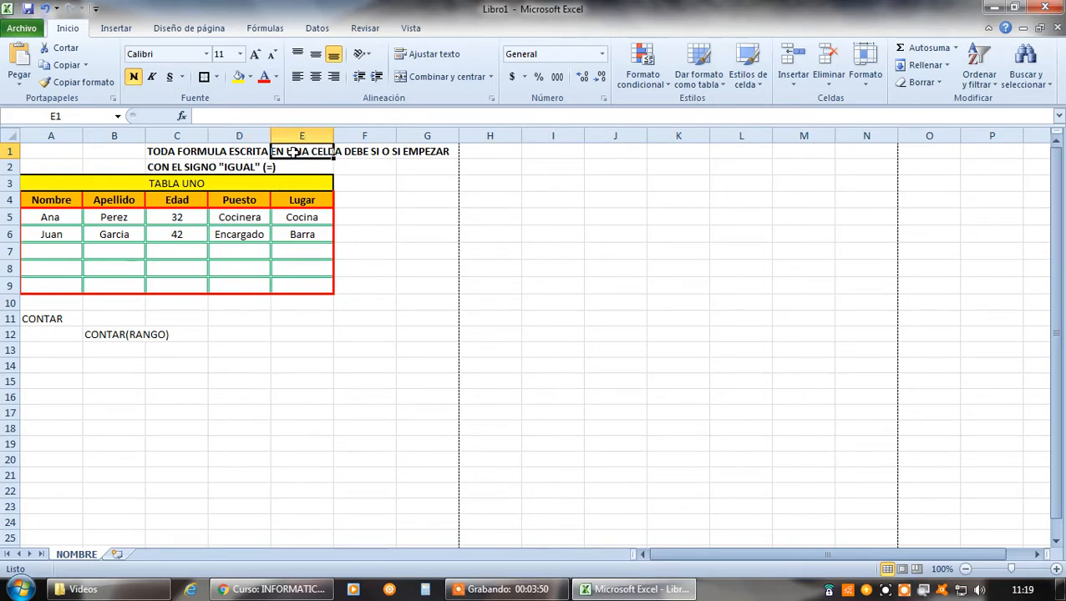
pyautogui.click(367, 154)
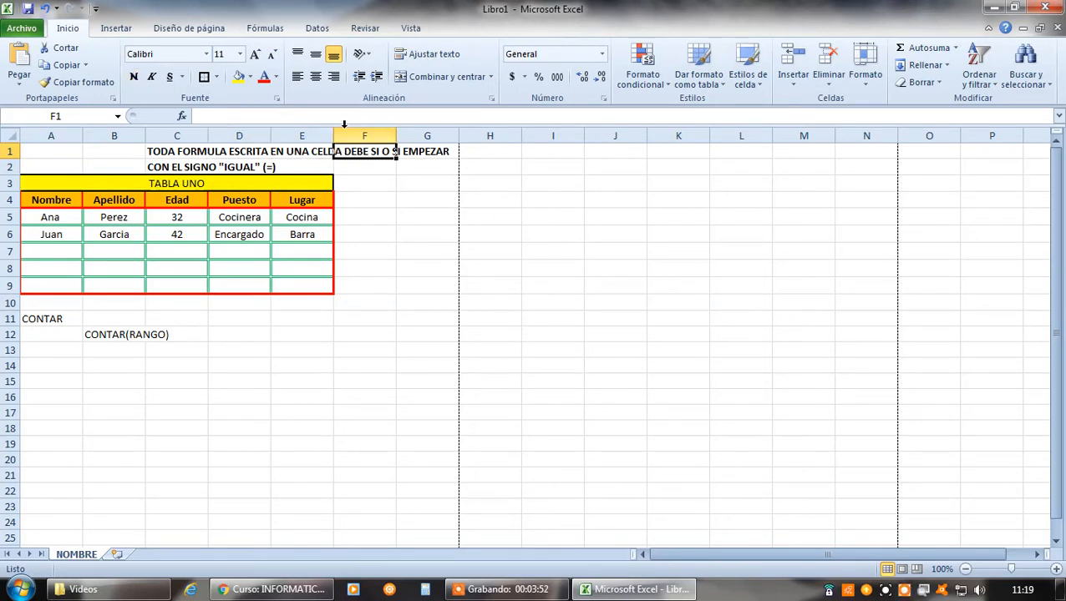
pyautogui.press('Right')
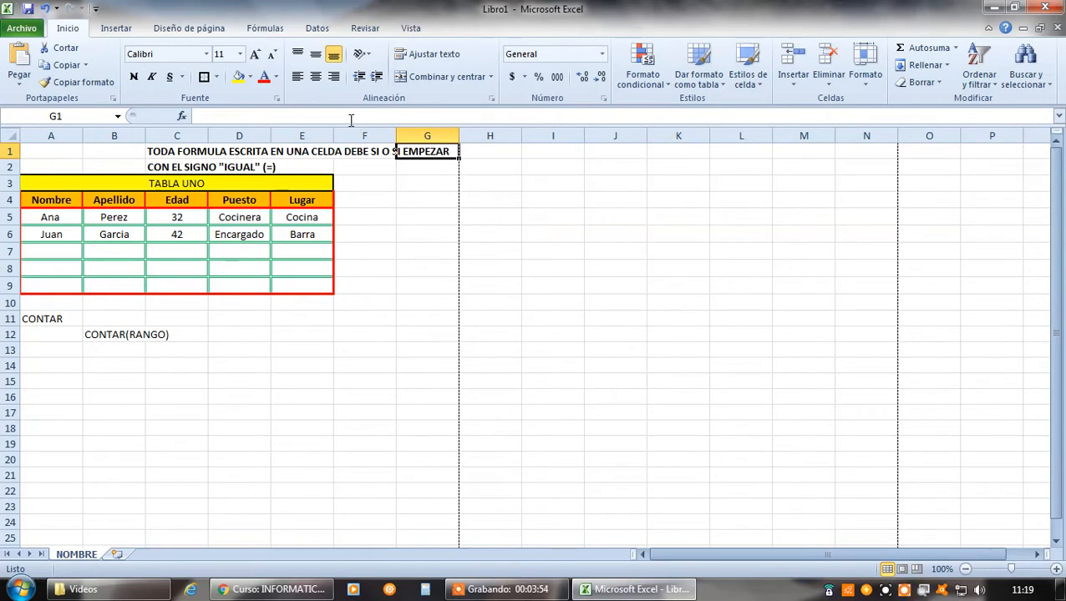
# Enter the number 1 in E1, where the overflowing note text from C1 is displayed
pyautogui.click(182, 151)
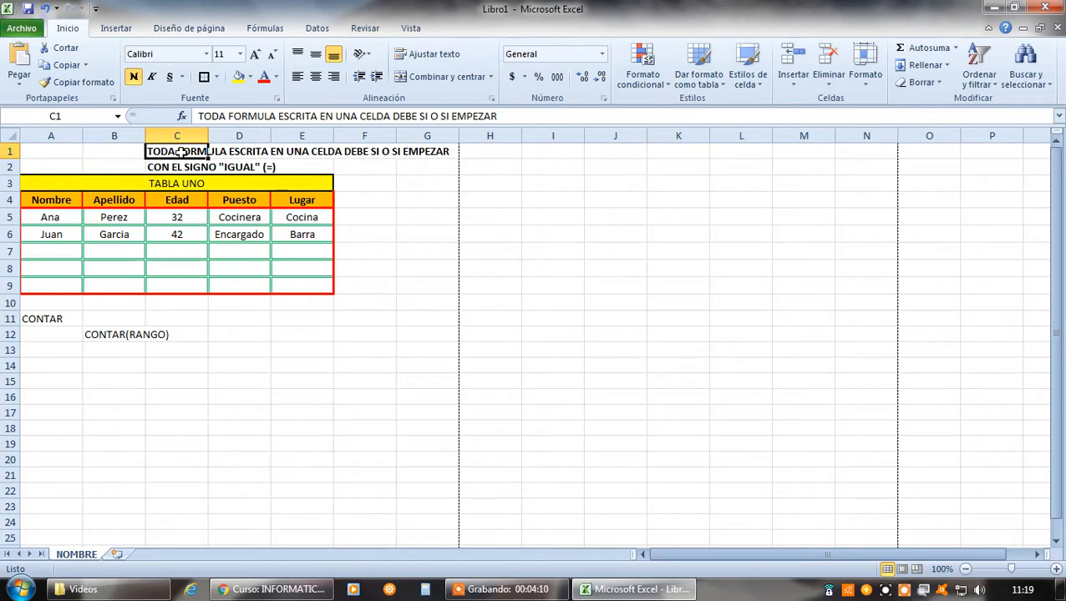
pyautogui.click(313, 149)
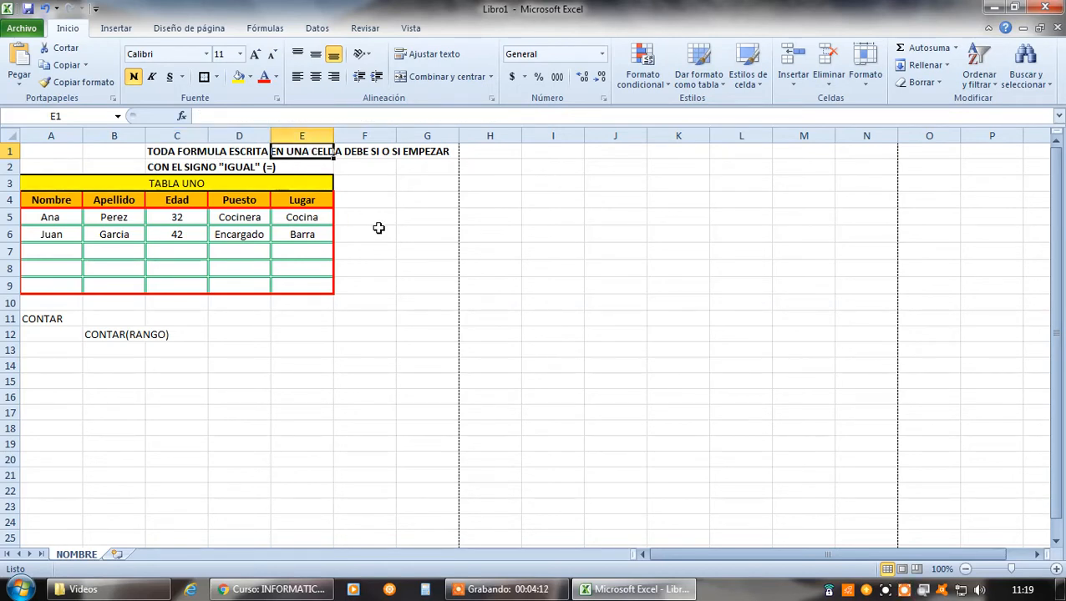
pyautogui.write('1')
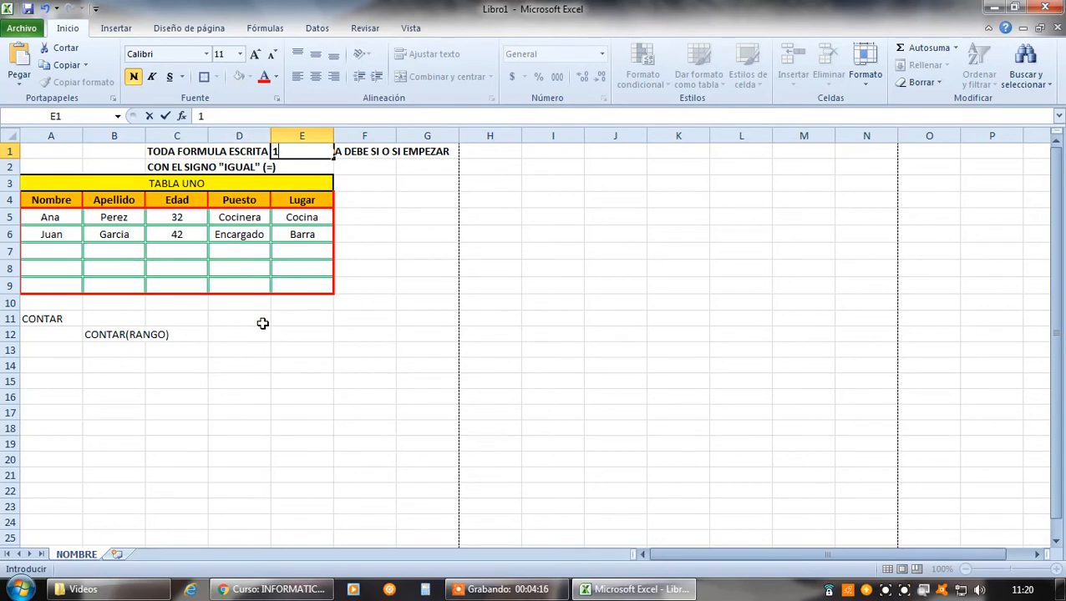
pyautogui.press('Return')
pyautogui.click(322, 352)
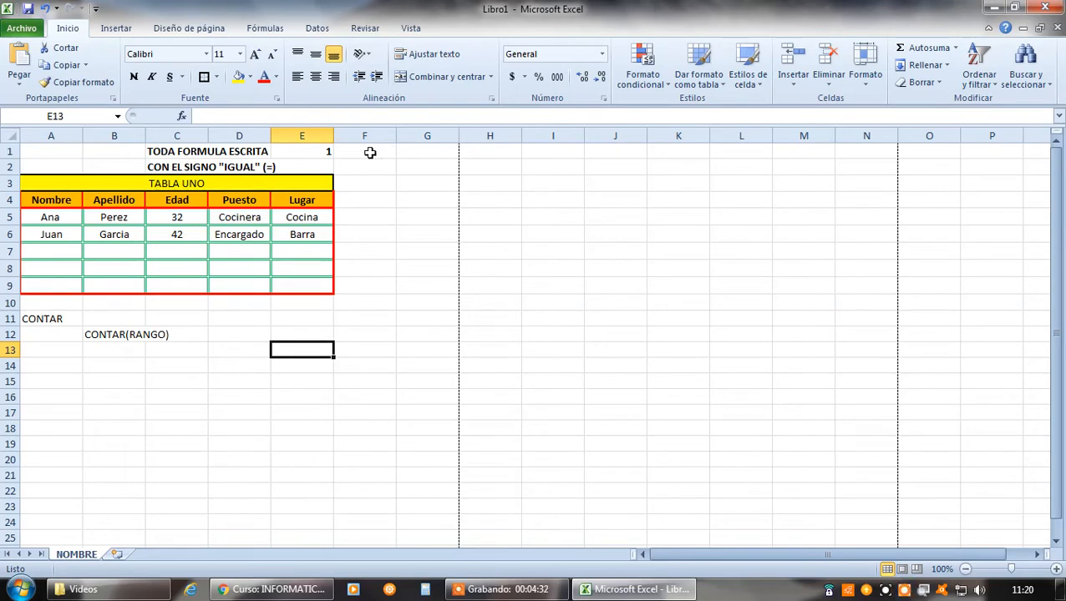
# Enter the number 2 in D1, beside the cell that holds the note's first line
pyautogui.click(183, 152)
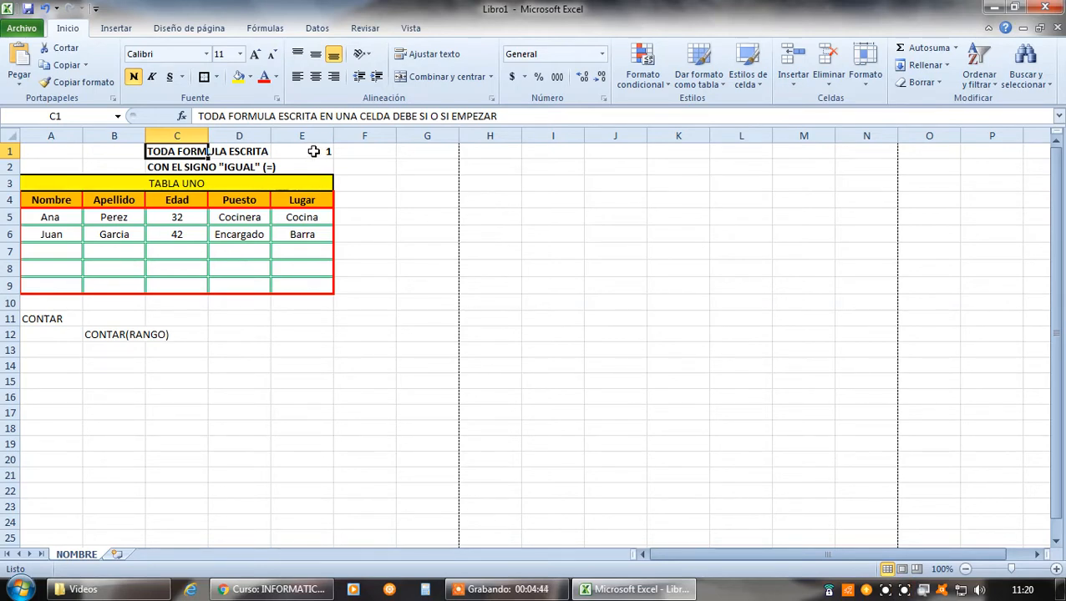
pyautogui.click(256, 155)
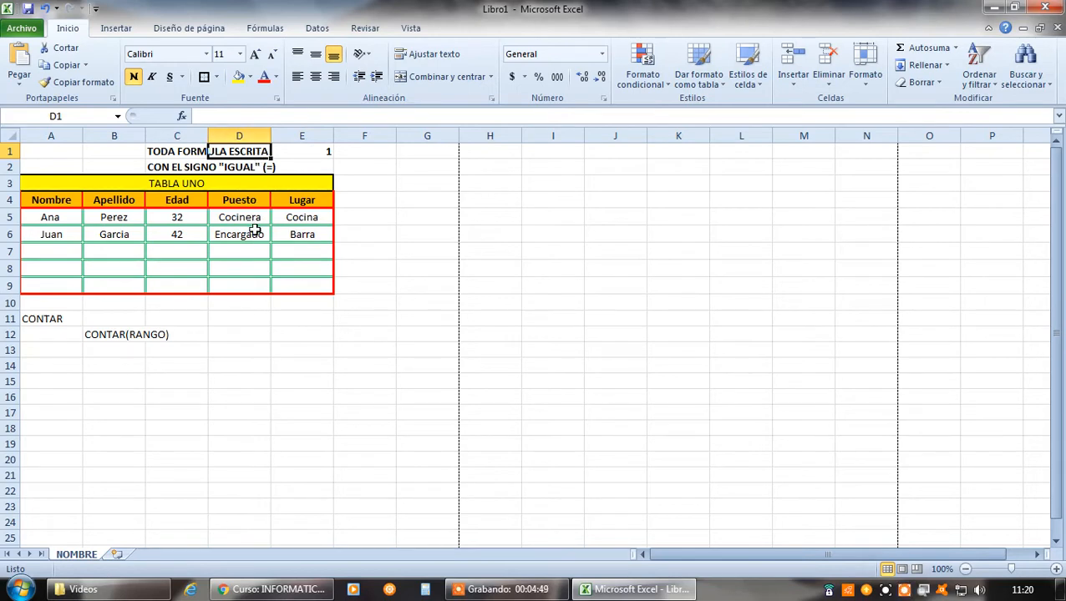
pyautogui.write('2')
pyautogui.press('Return')
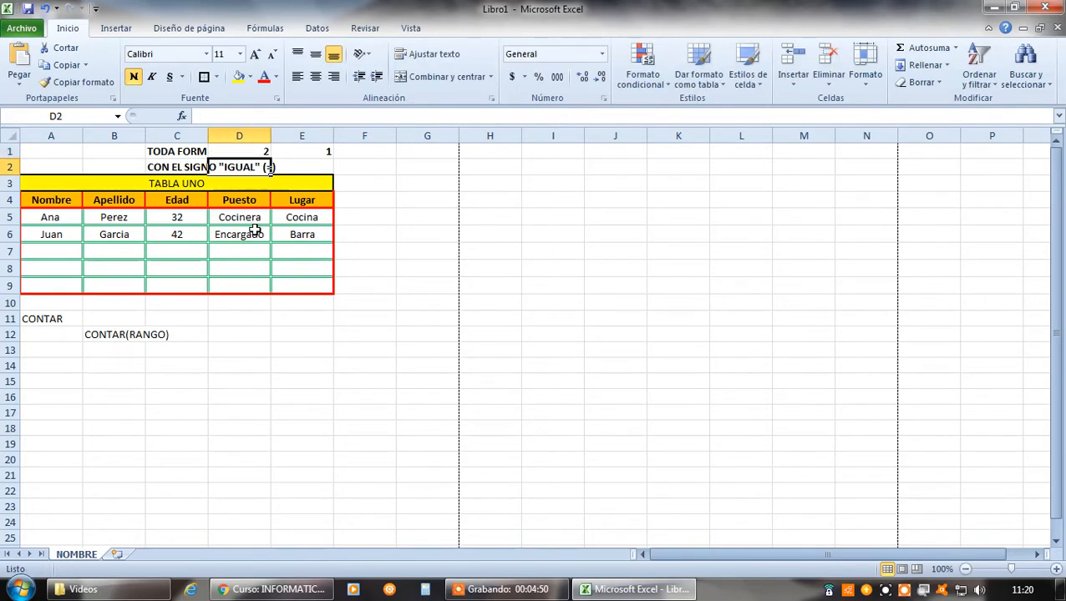
# Check the contents of C1, D1 and E1, and clear the test numbers from D1:E1
pyautogui.click(183, 155)
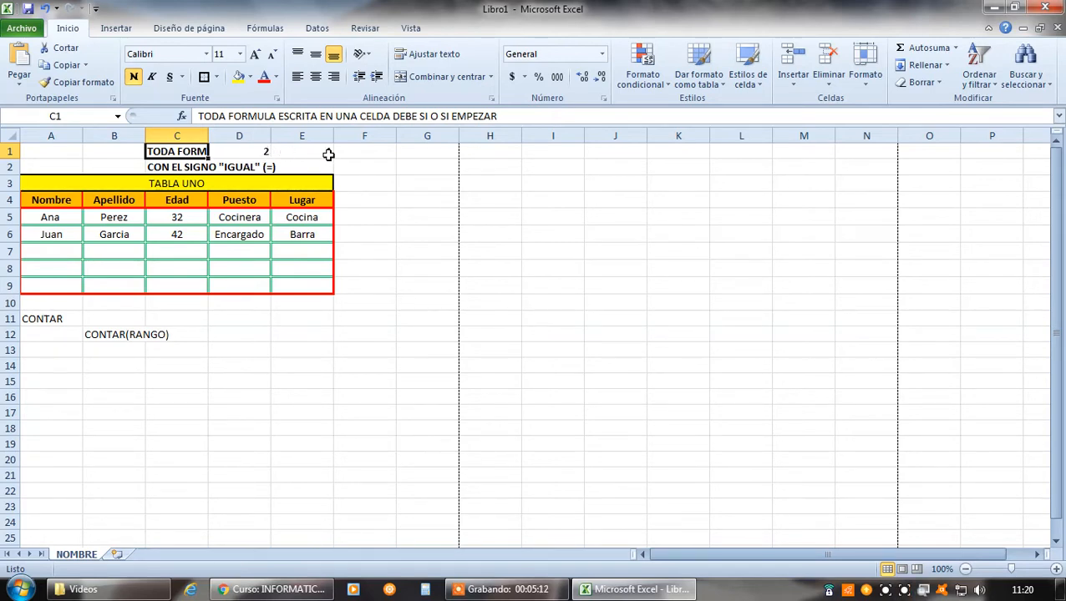
pyautogui.click(242, 150)
pyautogui.click(318, 150)
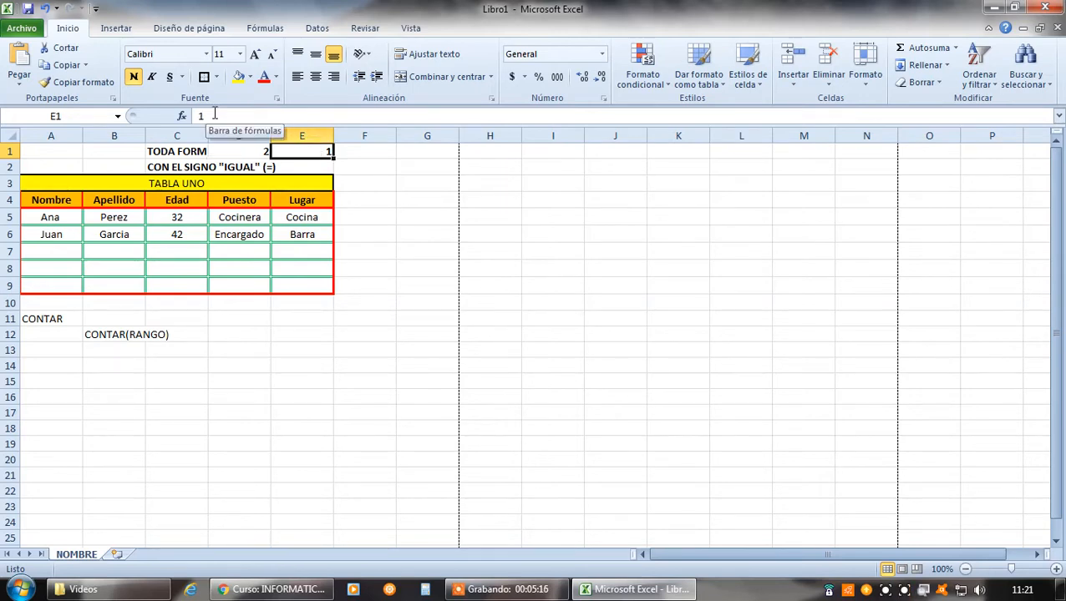
pyautogui.moveTo(248, 151); pyautogui.dragTo(303, 153)
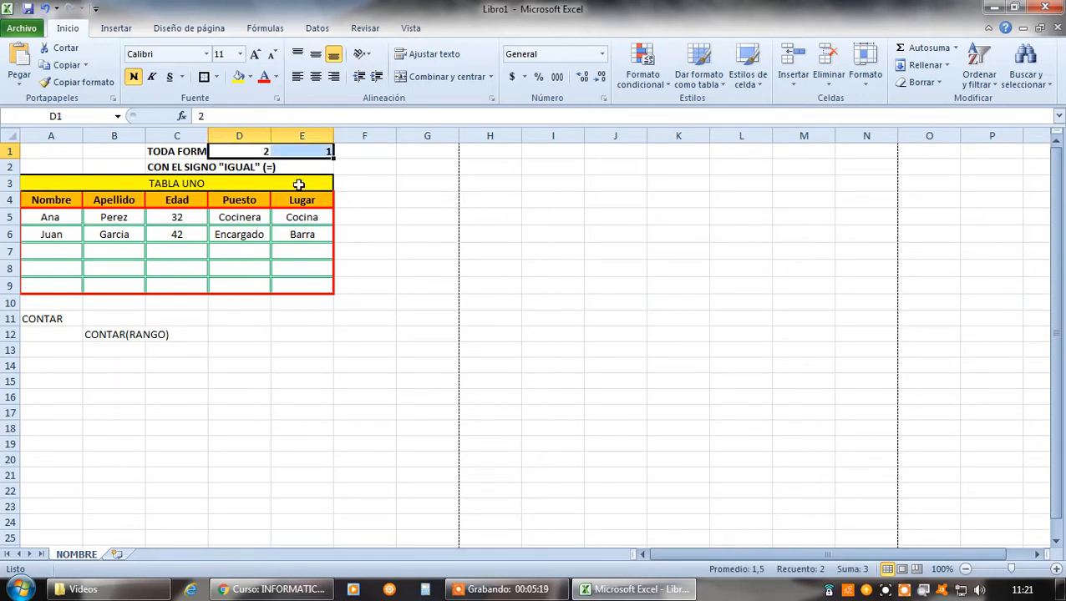
pyautogui.press('Delete')
pyautogui.click(312, 347)
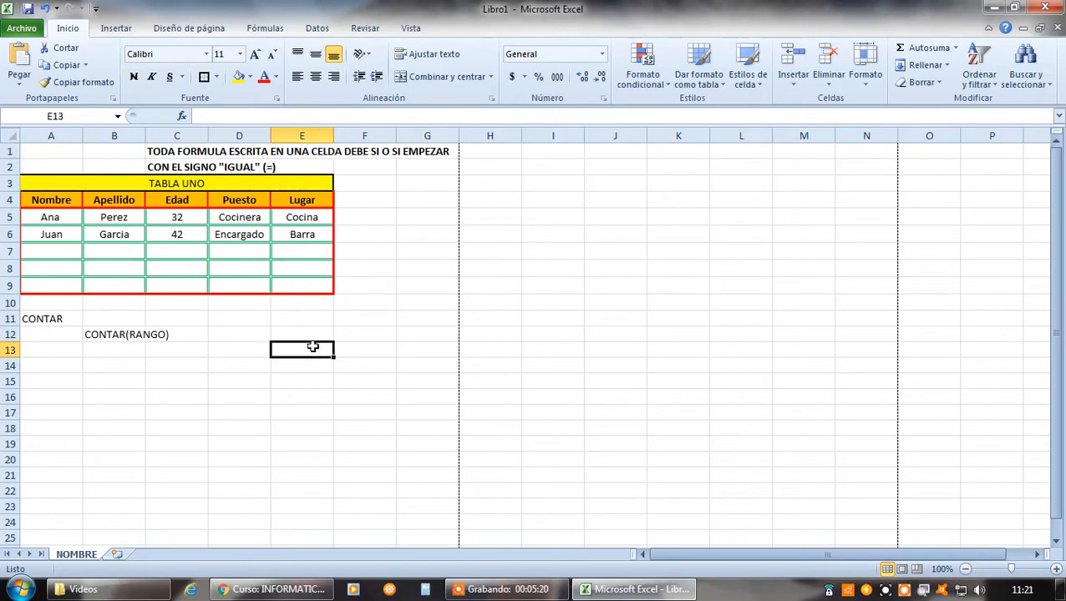
# Autofit the width of column C to the full note text in C1
pyautogui.click(174, 152)
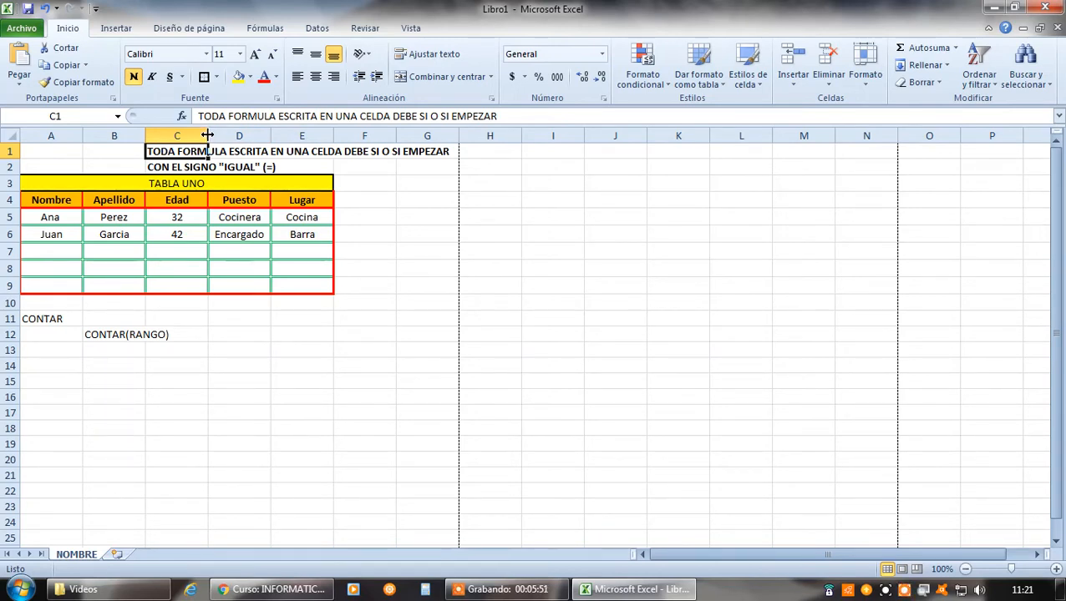
pyautogui.doubleClick(208, 135)
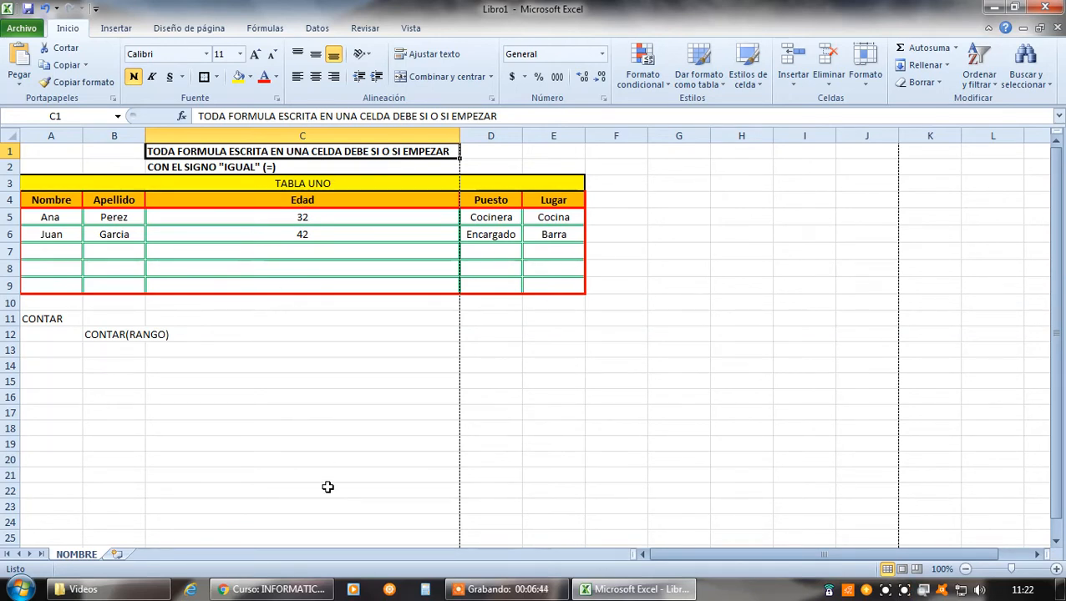
pyautogui.click(690, 267)
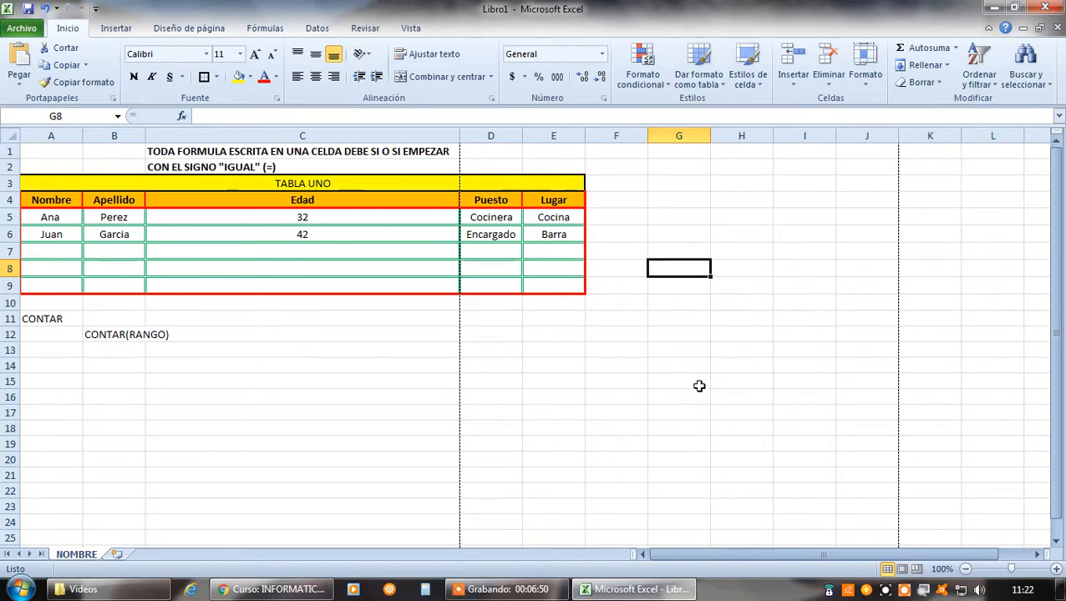
# Enter a person's full name in G102, far below the table
pyautogui.scroll(-5, 693, 385)
pyautogui.scroll(-17, 687, 384)
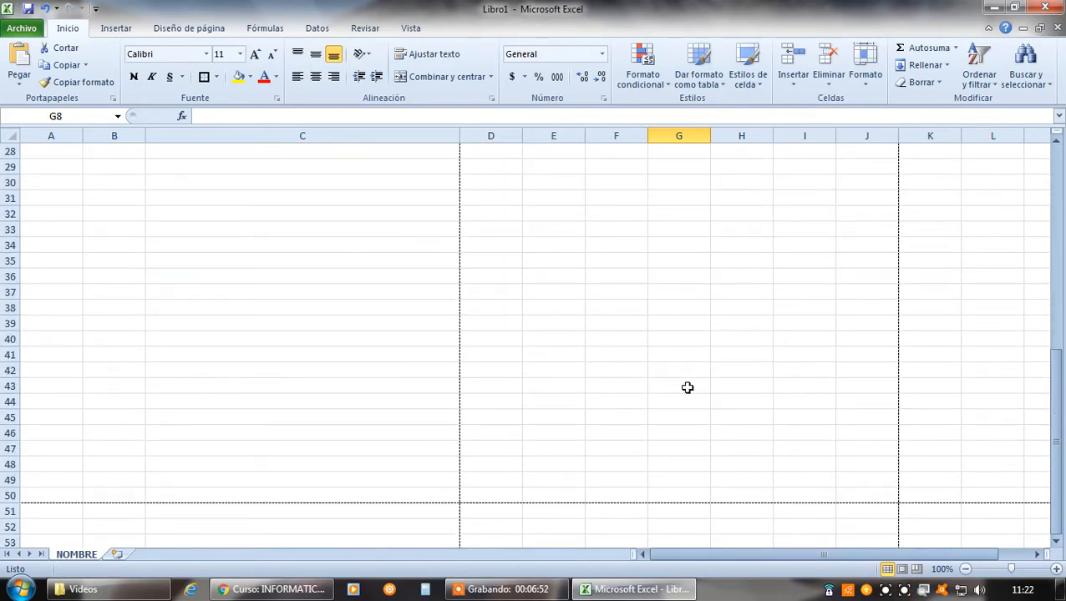
pyautogui.scroll(-8, 691, 403)
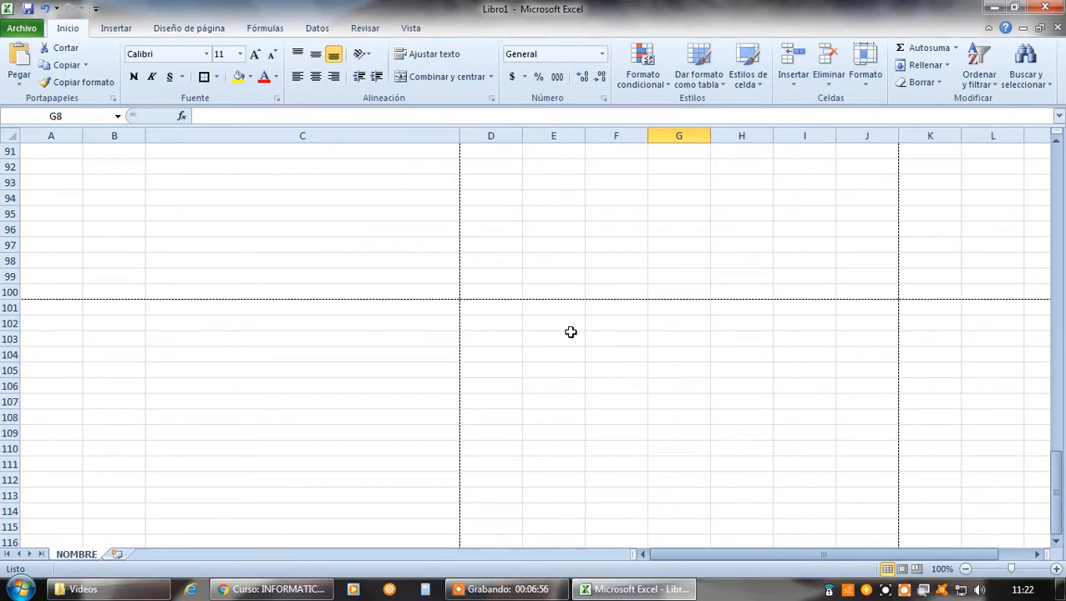
pyautogui.click(672, 325)
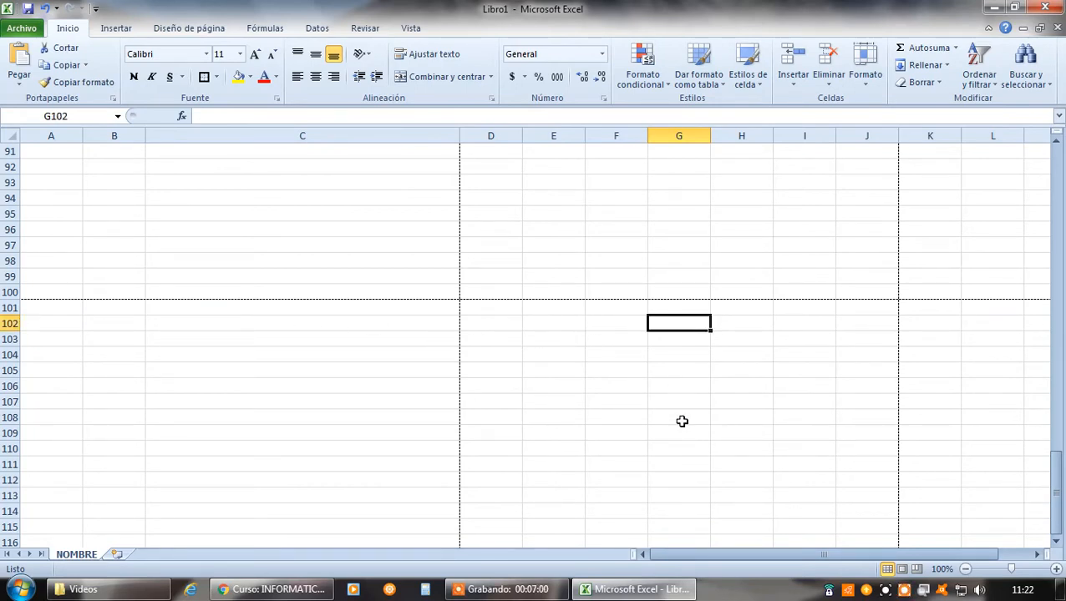
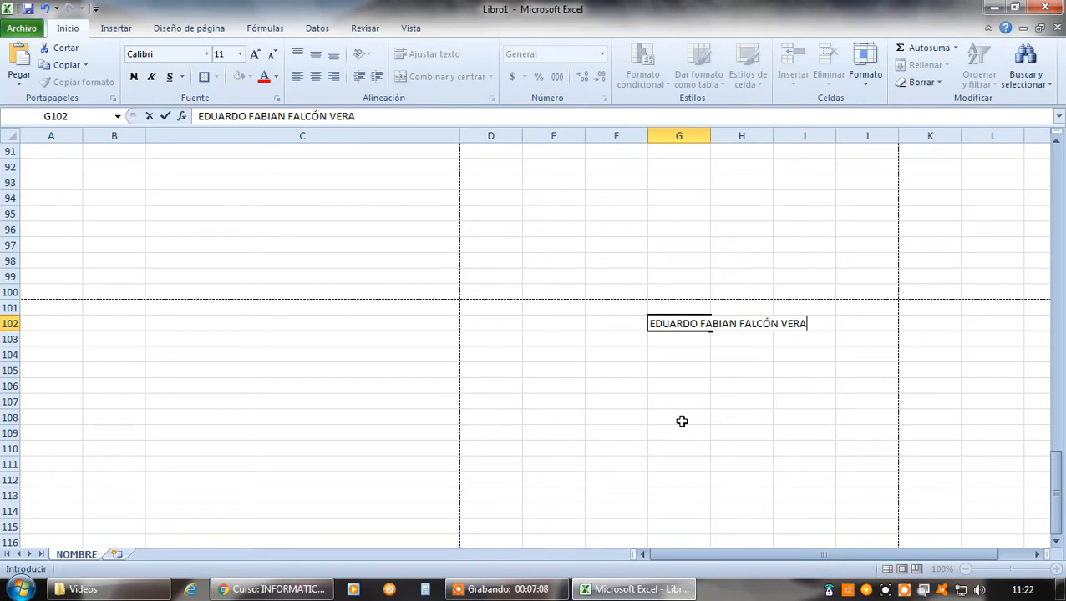
pyautogui.press('Return')
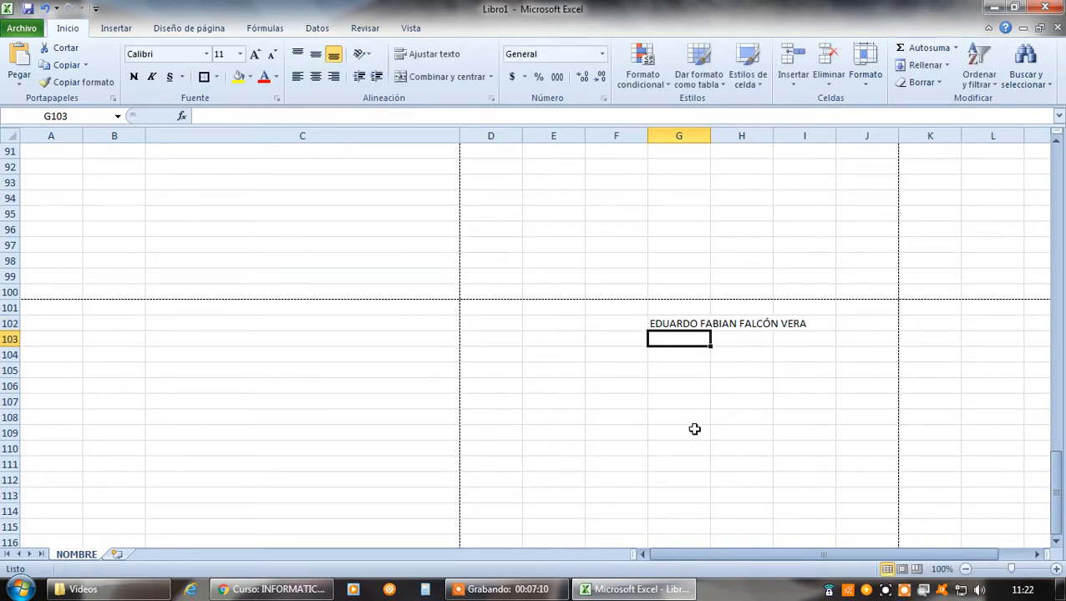
# Enter HOLA in H2 and autofit the width of column H to that word
pyautogui.scroll(20, 706, 399)
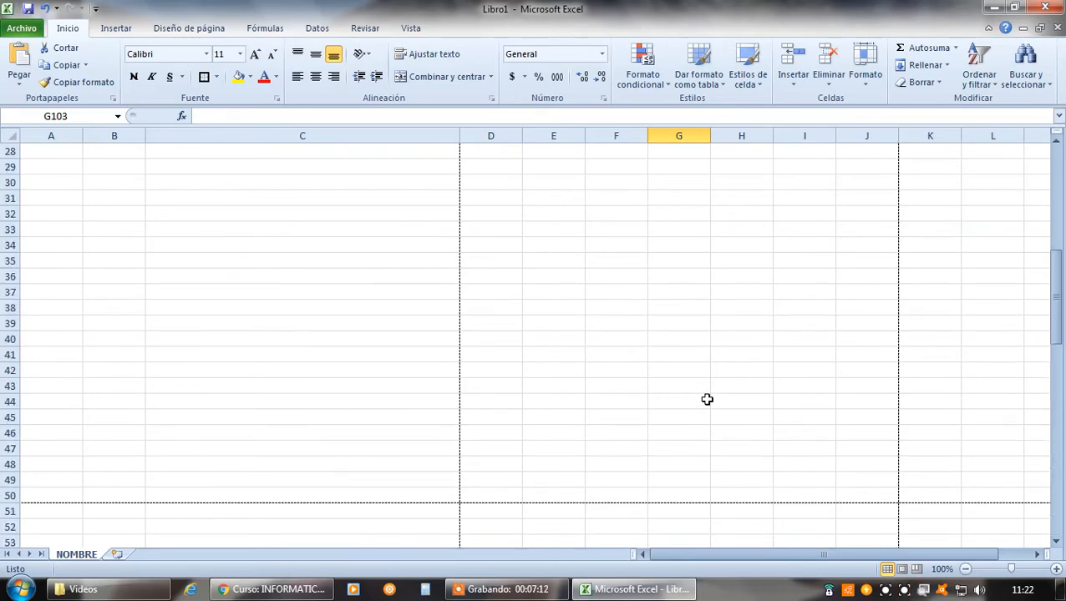
pyautogui.scroll(9, 706, 399)
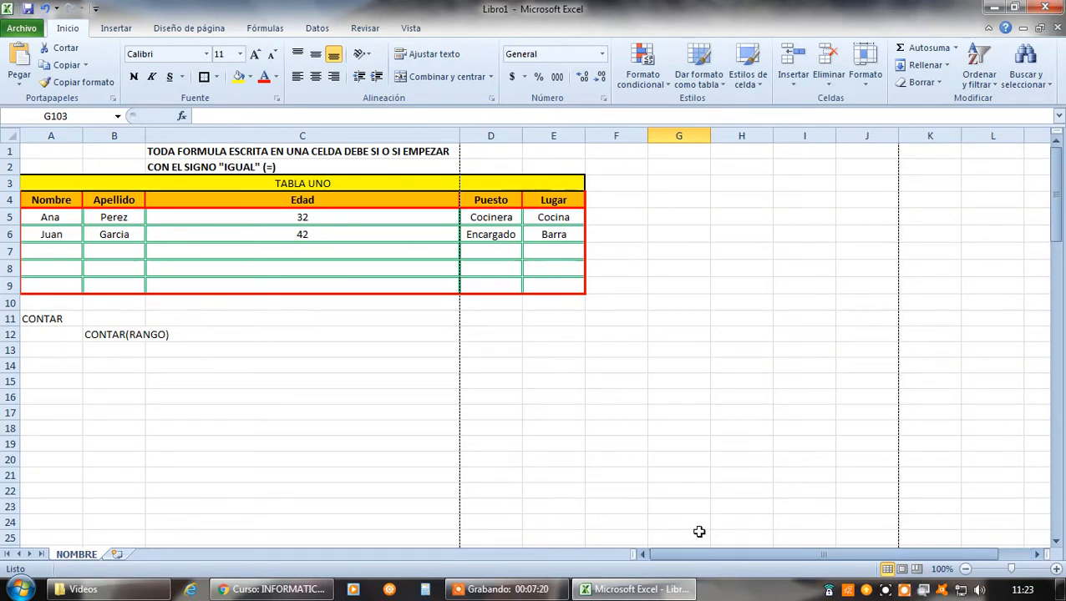
pyautogui.click(684, 166)
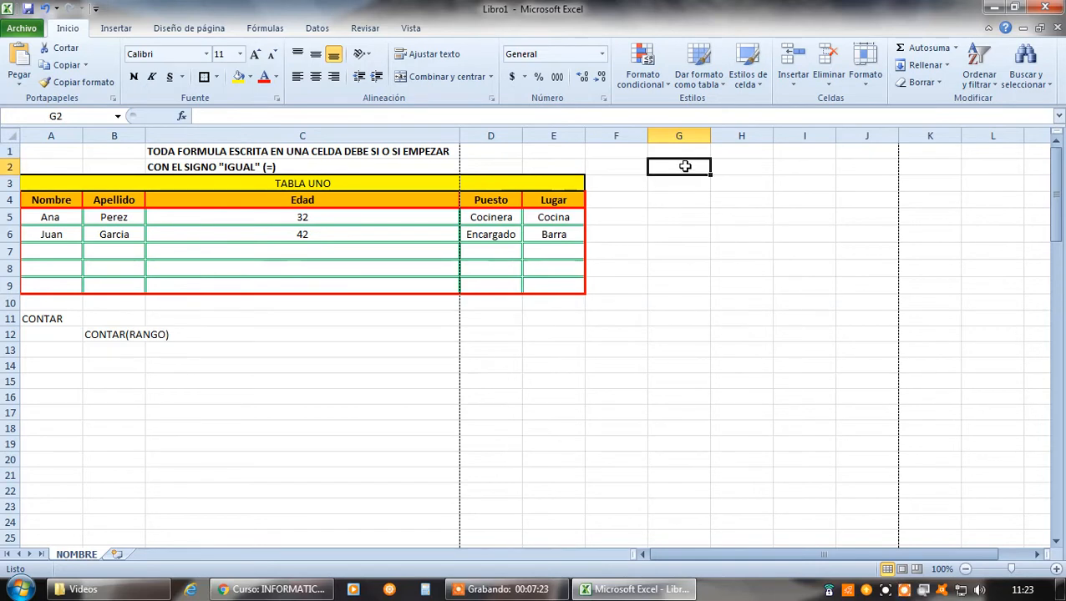
pyautogui.click(743, 165)
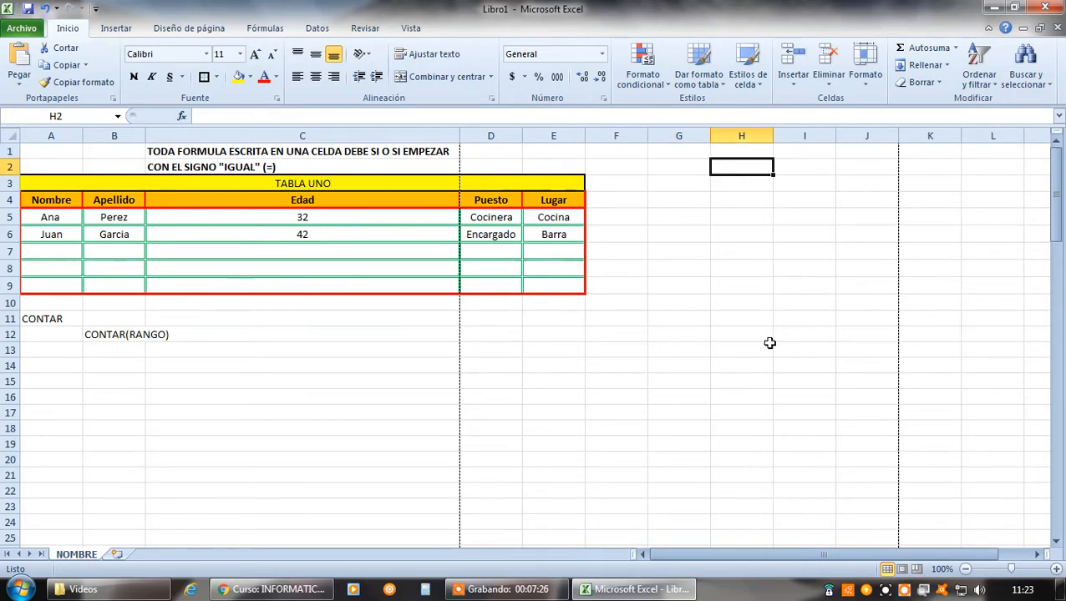
pyautogui.write('HOLA')
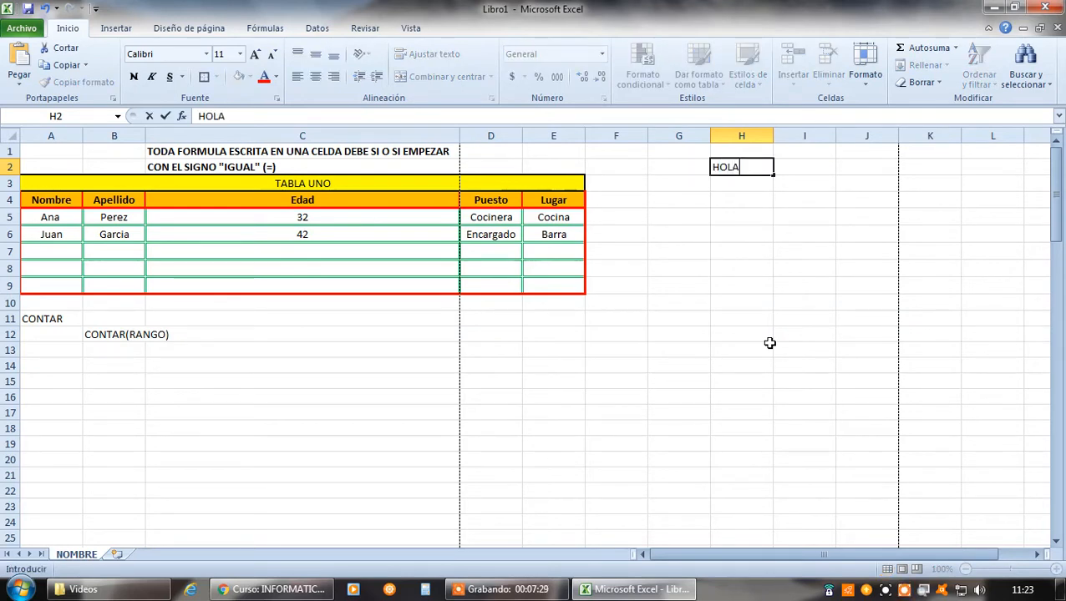
pyautogui.press('Return')
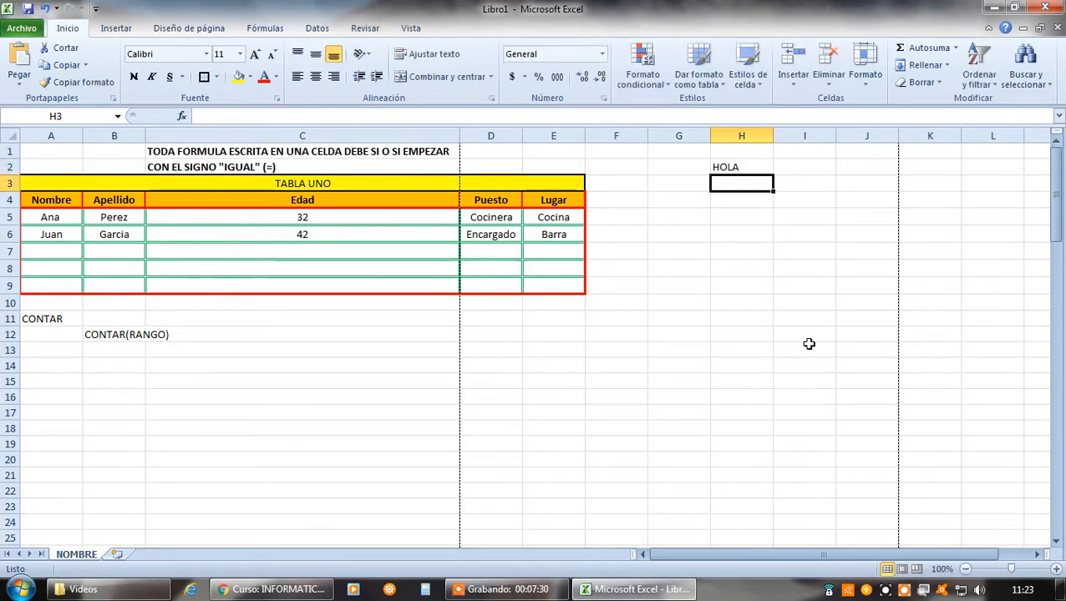
pyautogui.doubleClick(772, 136)
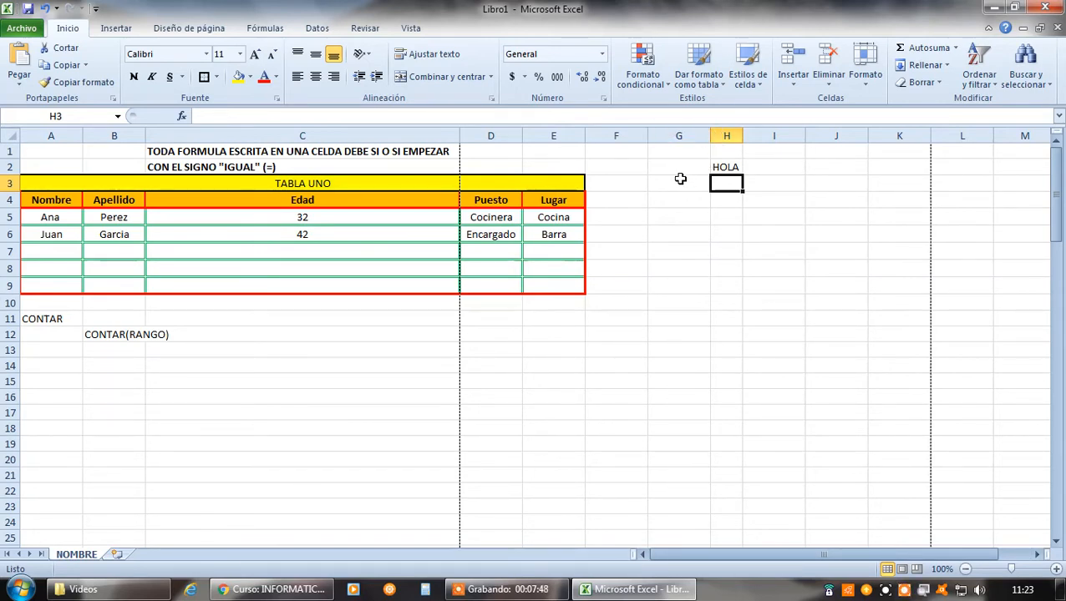
# Enter A in G2 and widen column G to fit its longest entry
pyautogui.click(654, 167)
pyautogui.write('A')
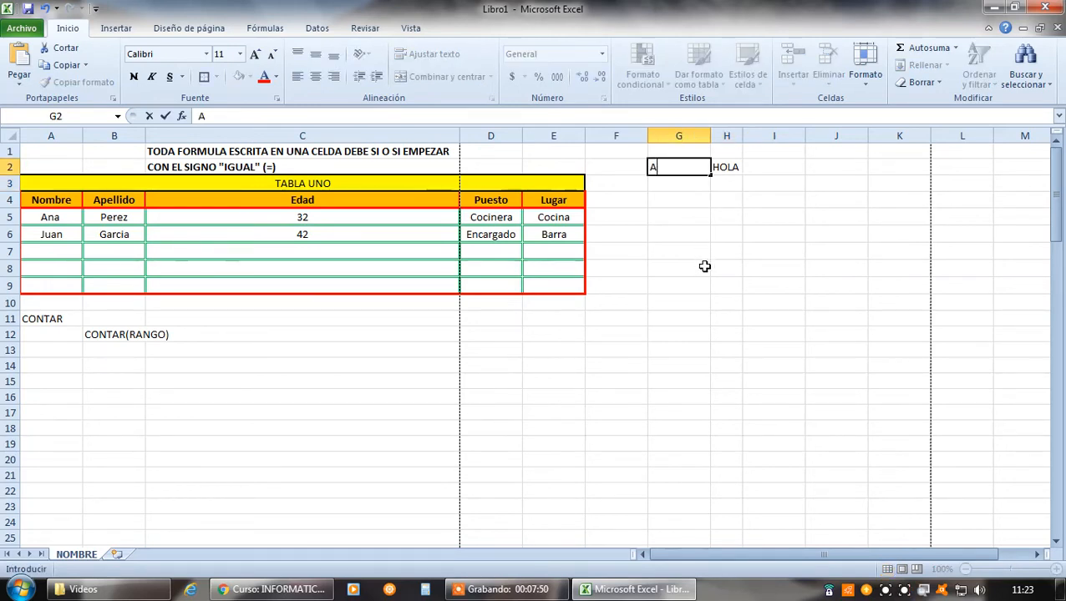
pyautogui.press('Return')
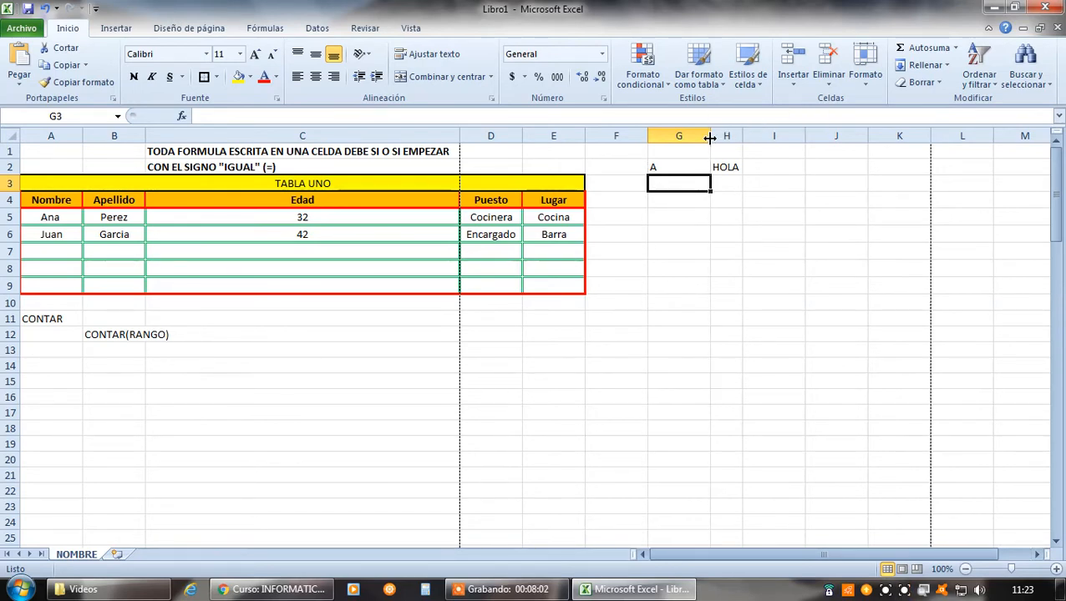
pyautogui.moveTo(709, 139); pyautogui.dragTo(811, 139)
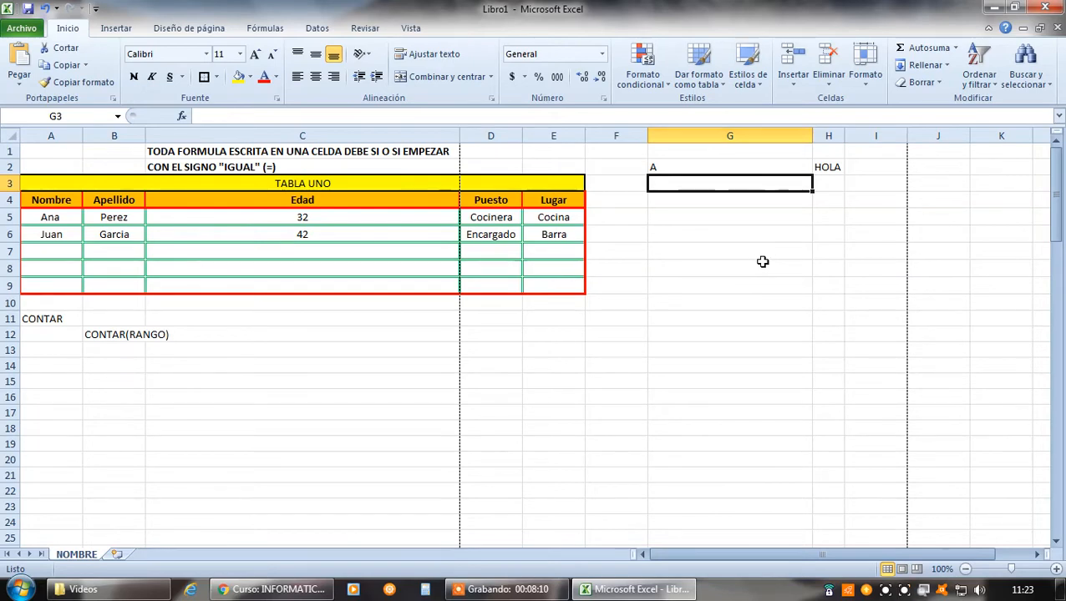
# Clear the full name from G102 and return to the table at the start of the sheet
pyautogui.scroll(-15, 761, 261)
pyautogui.scroll(-16, 769, 265)
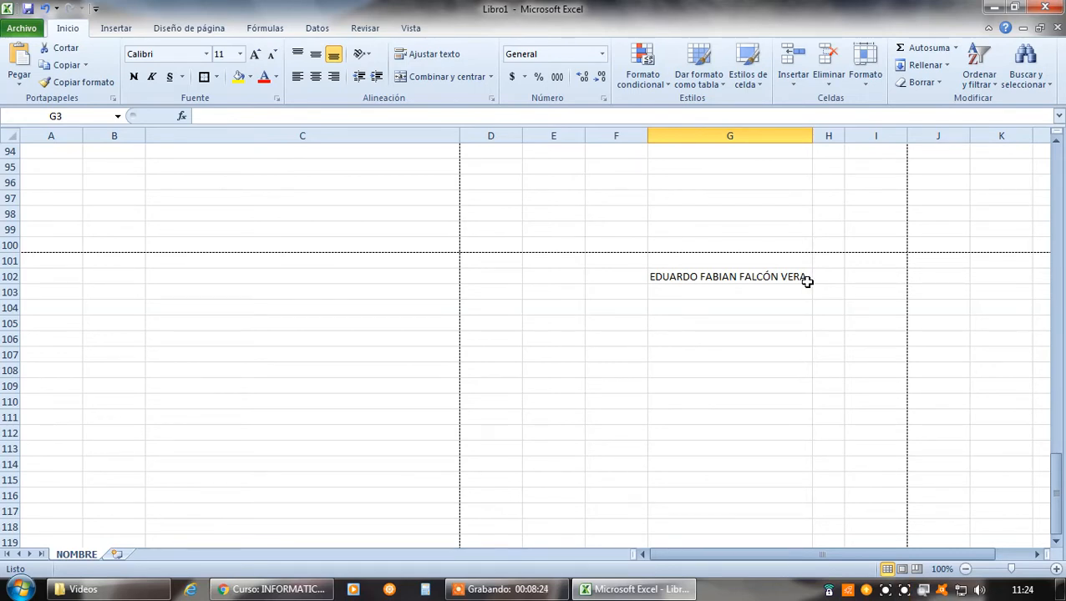
pyautogui.click(779, 278)
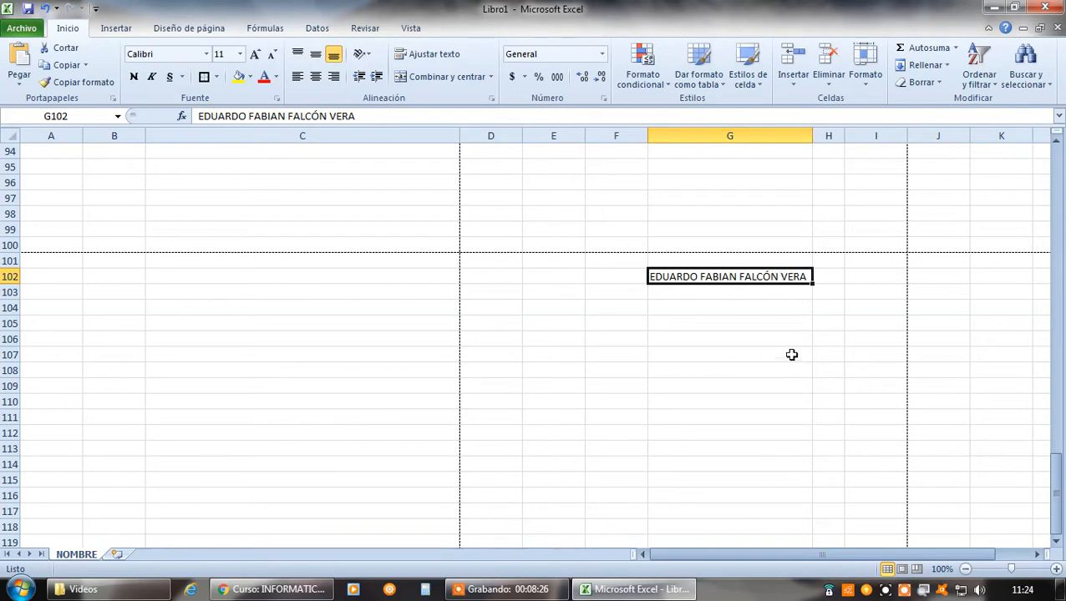
pyautogui.press('Delete')
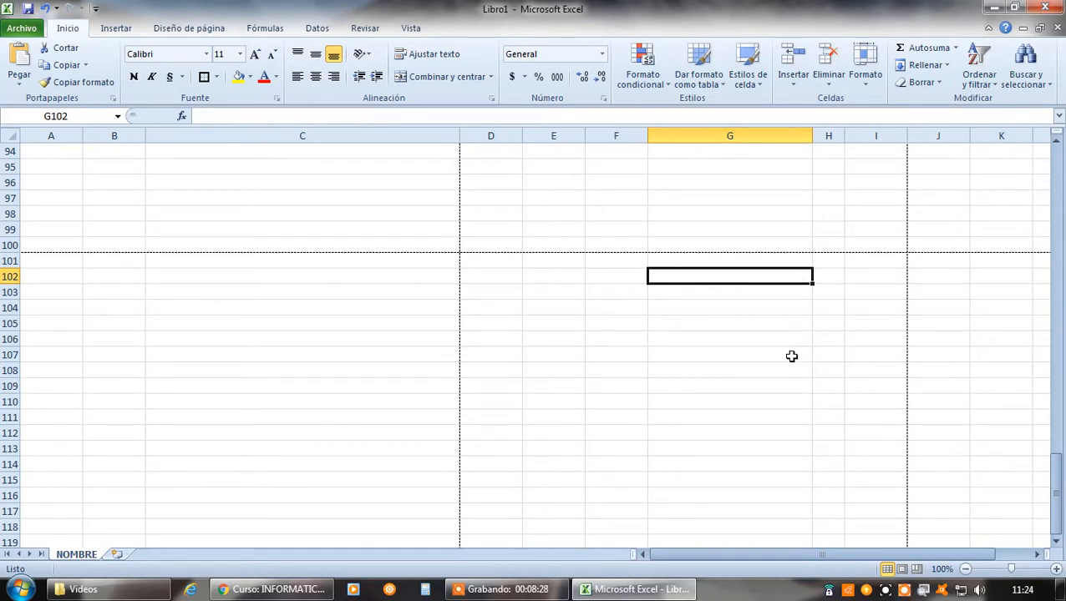
pyautogui.click(799, 355)
pyautogui.scroll(20, 798, 356)
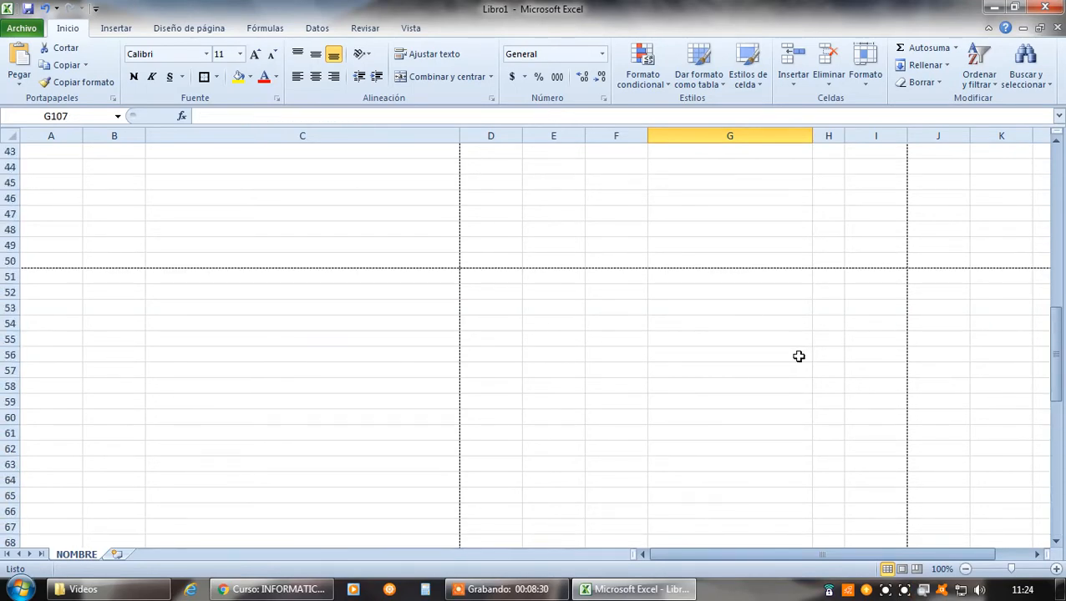
pyautogui.scroll(2, 798, 356)
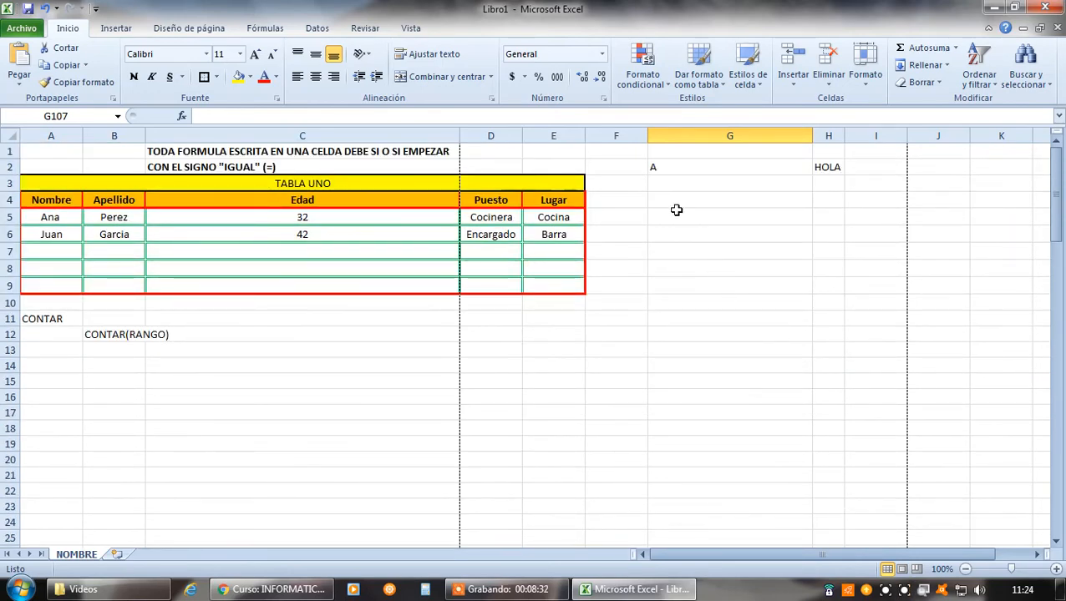
# Autofit column G to its content and enter a first name in G4
pyautogui.doubleClick(813, 136)
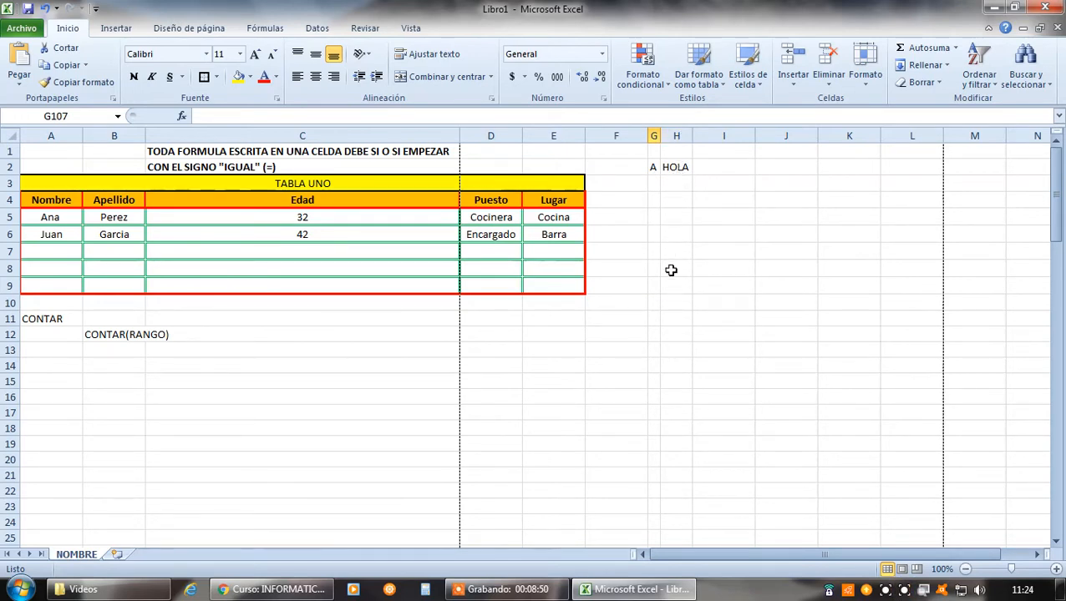
pyautogui.click(652, 200)
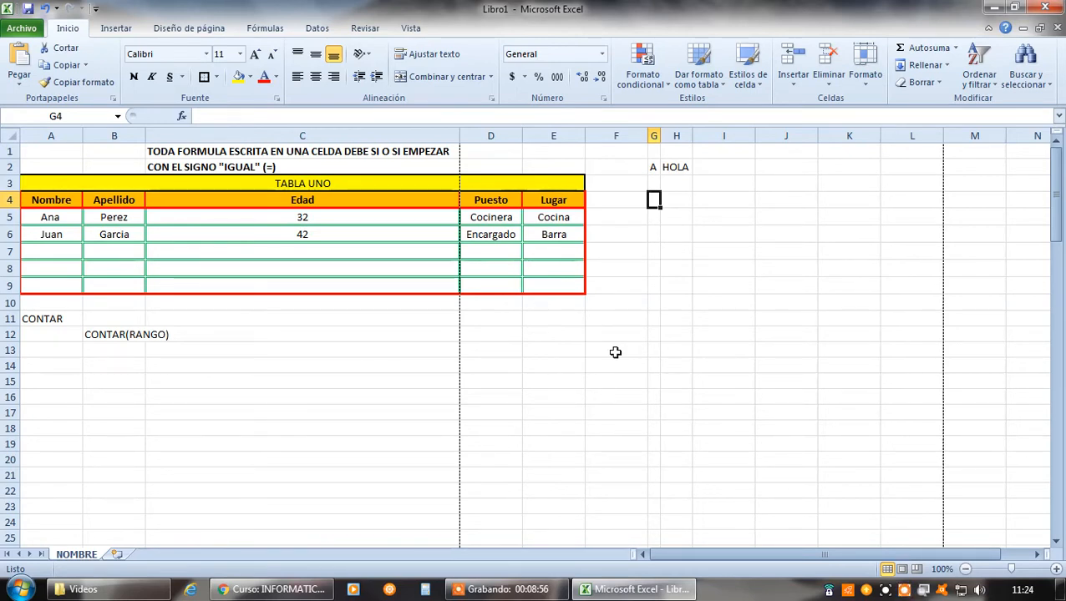
pyautogui.write('SUSANA')
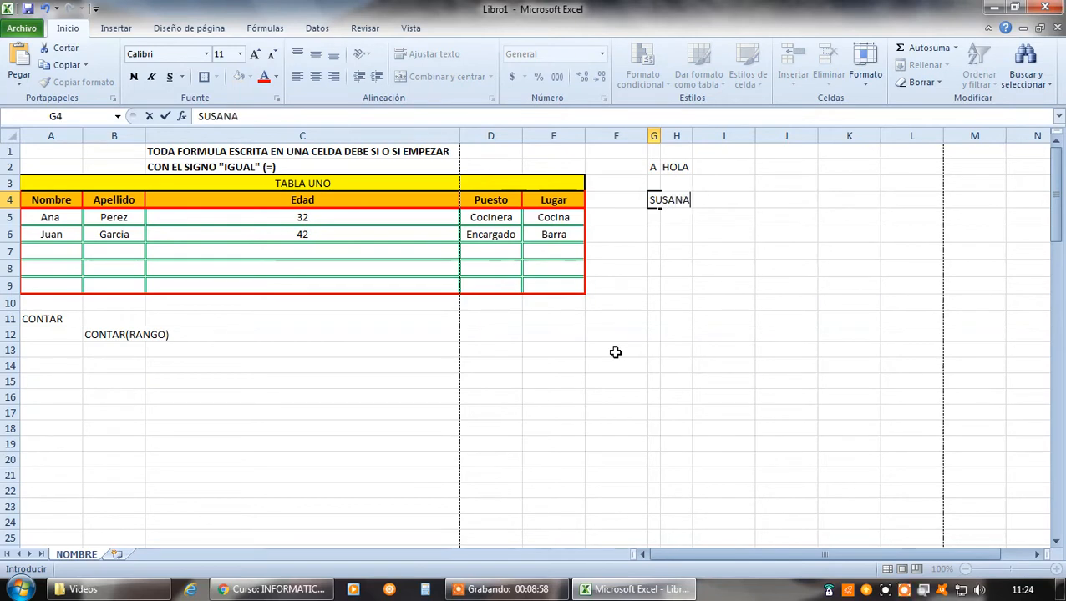
pyautogui.press('Return')
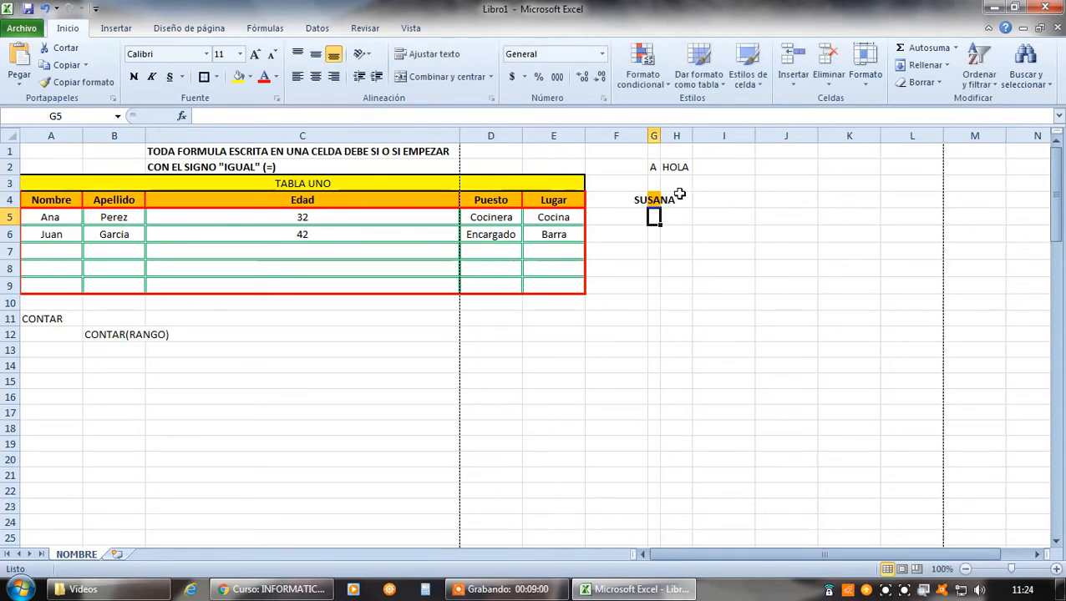
# Clear the first name from G4 and enter the same name there again
pyautogui.click(654, 246)
pyautogui.click(654, 204)
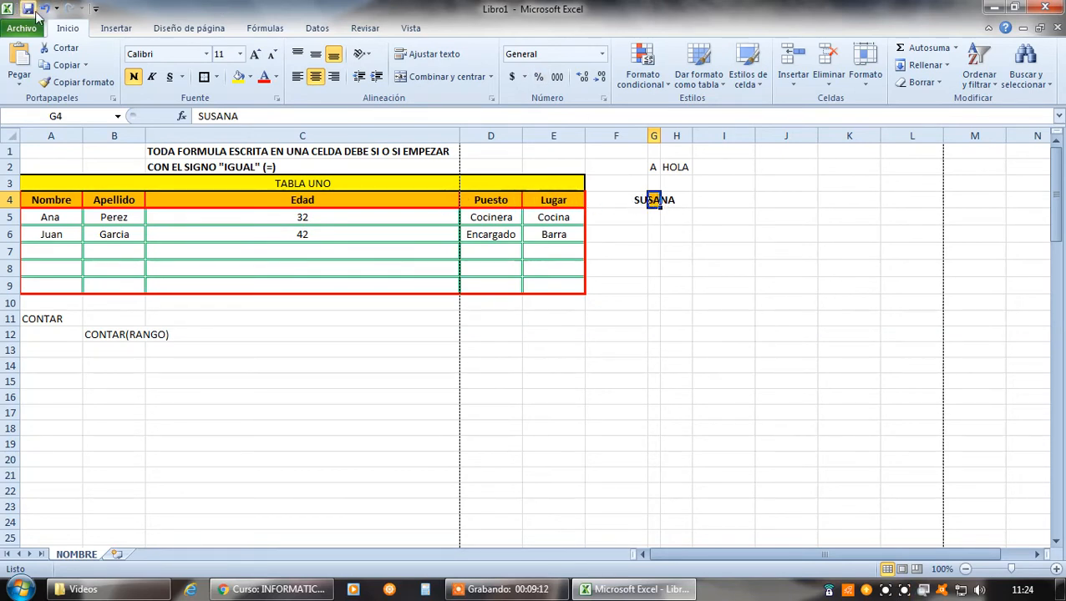
pyautogui.press('Delete')
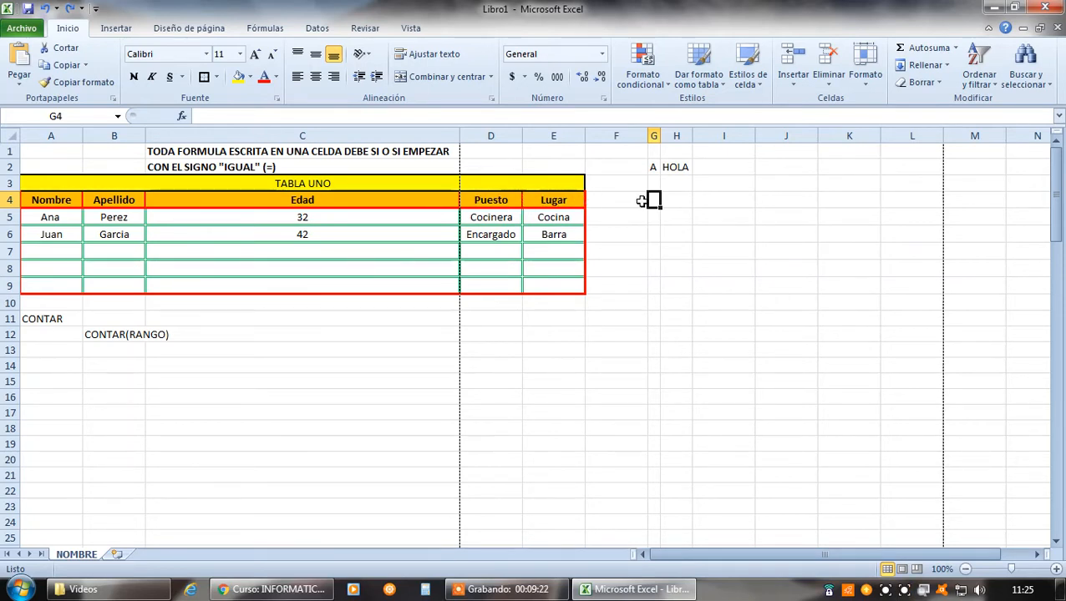
pyautogui.write('SUSANA')
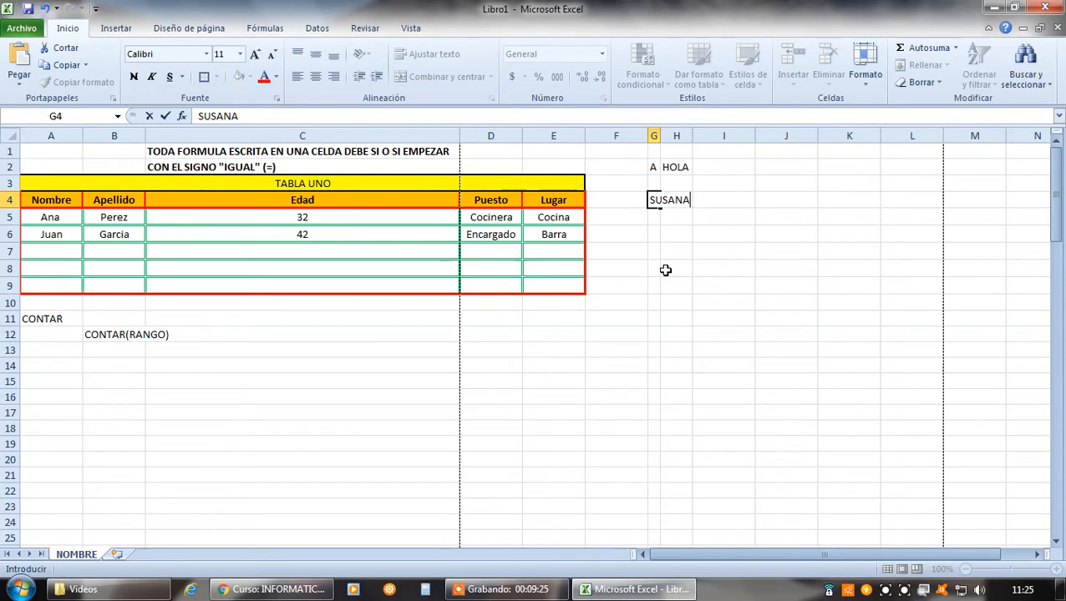
pyautogui.press('Return')
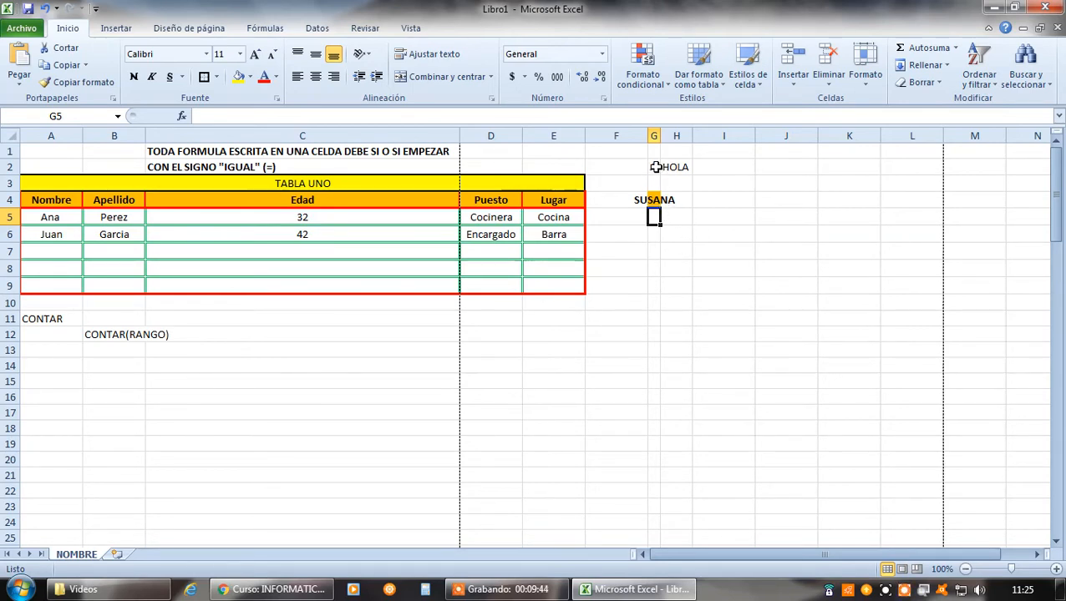
# Enter 1 in F4 and 2 in H4, on either side of the name in G4
pyautogui.click(629, 200)
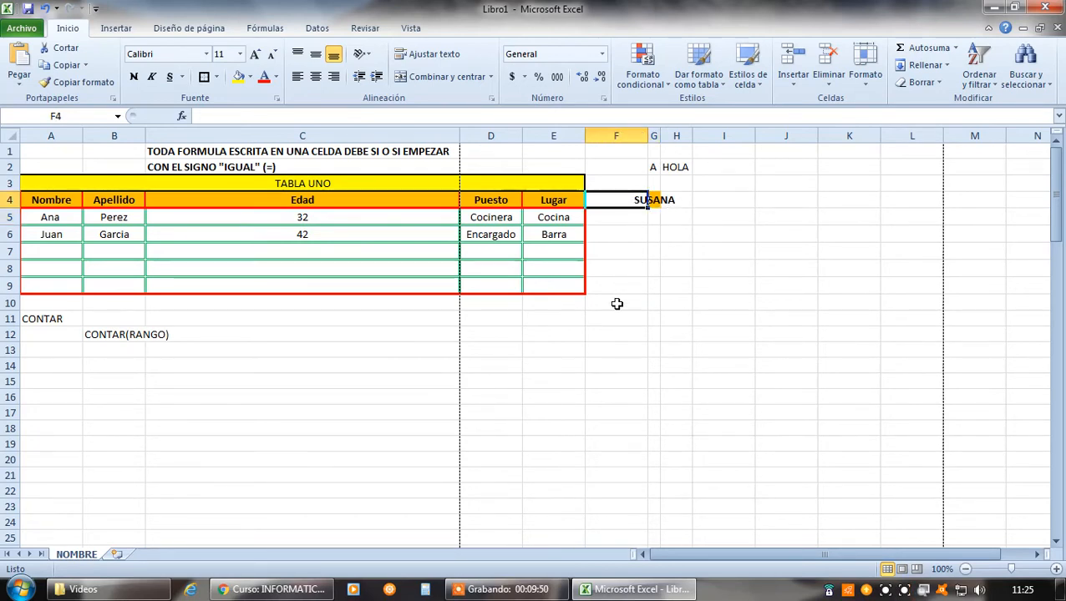
pyautogui.write('1')
pyautogui.press('Return')
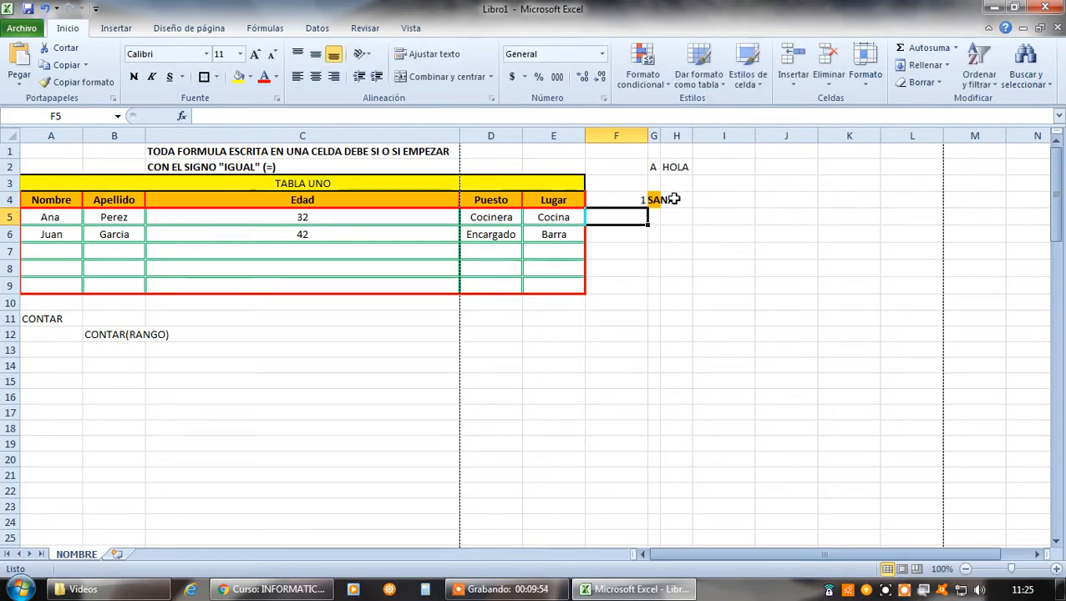
pyautogui.click(673, 200)
pyautogui.write('2')
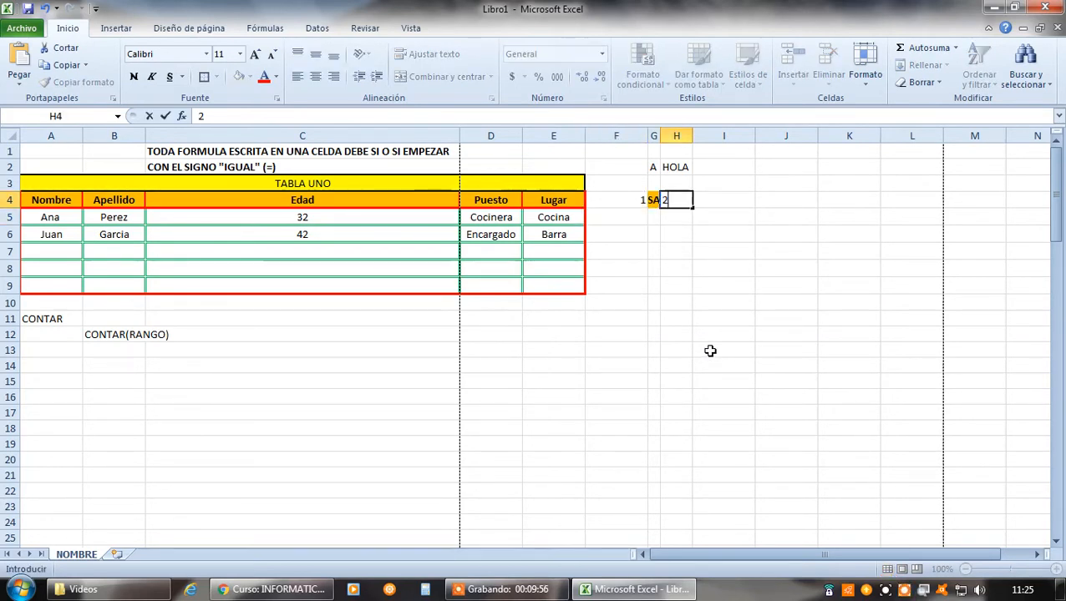
pyautogui.press('Return')
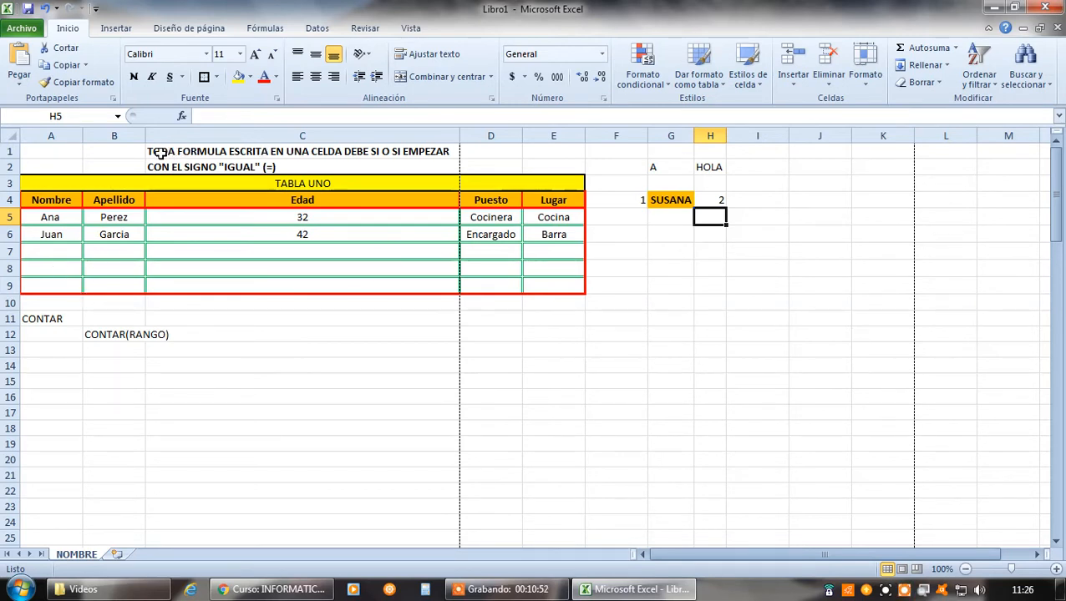
# Set the font colour of the formula syntax note in C1:C2 to red
pyautogui.moveTo(160, 152); pyautogui.dragTo(160, 167)
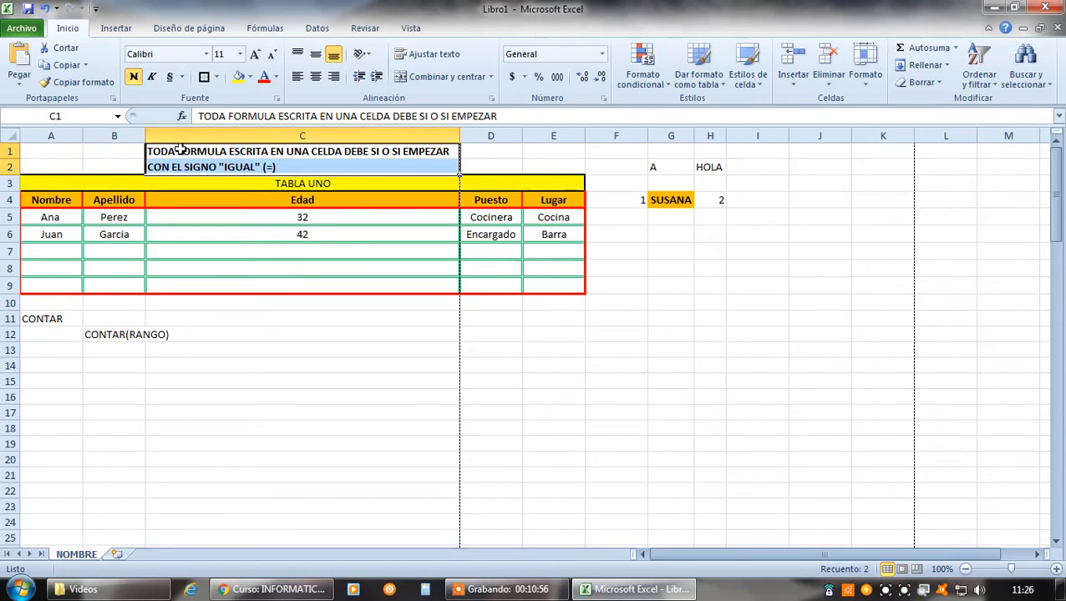
pyautogui.click(266, 77)
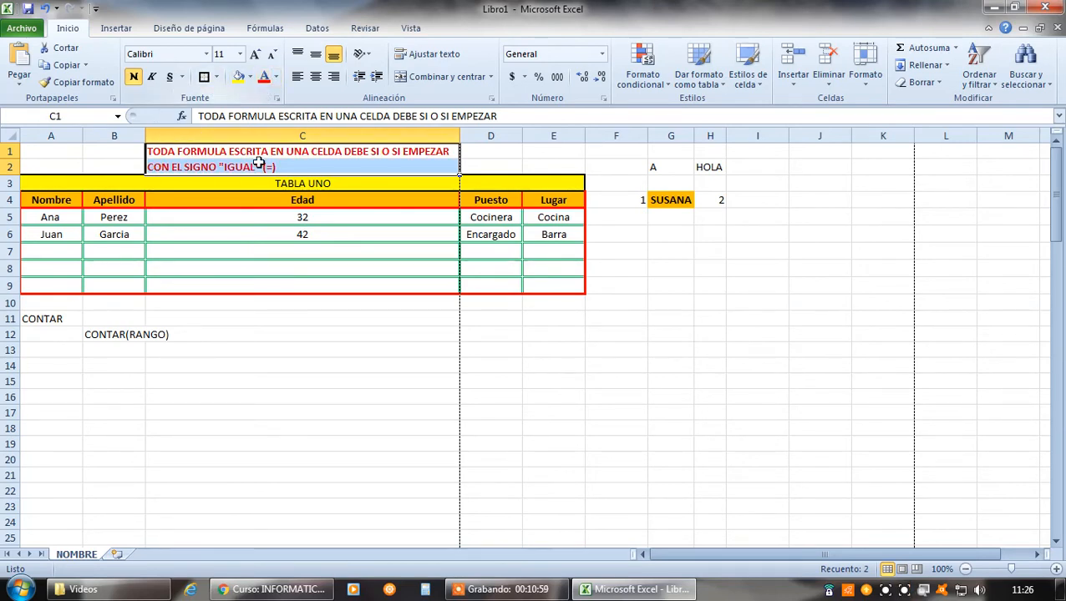
pyautogui.click(279, 307)
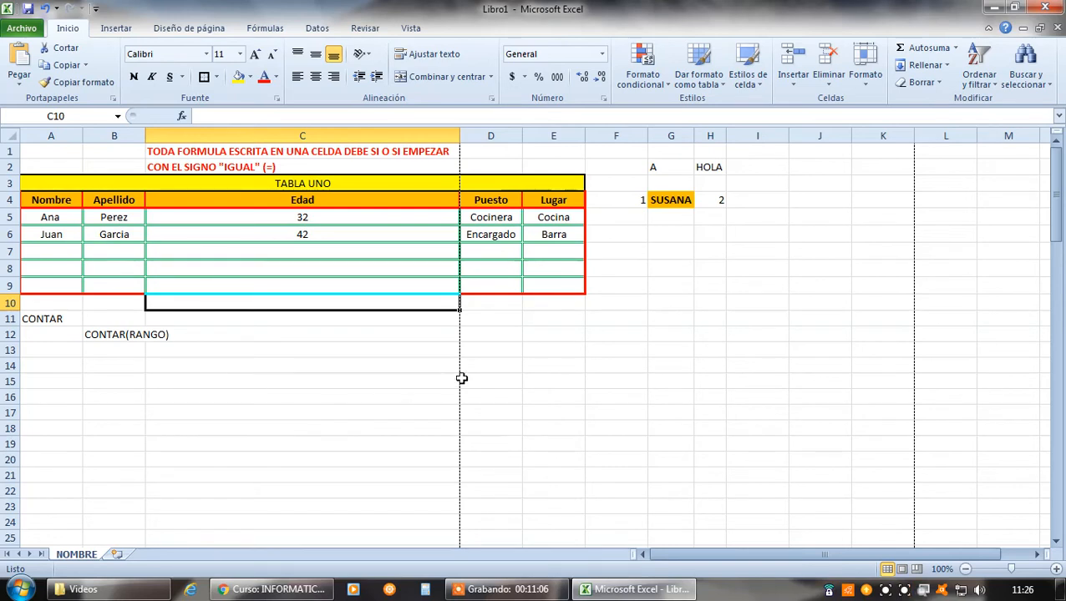
# Enter the formula =SUMA(C5:C6) in D12 to add up the two ages in the Edad column
pyautogui.click(496, 335)
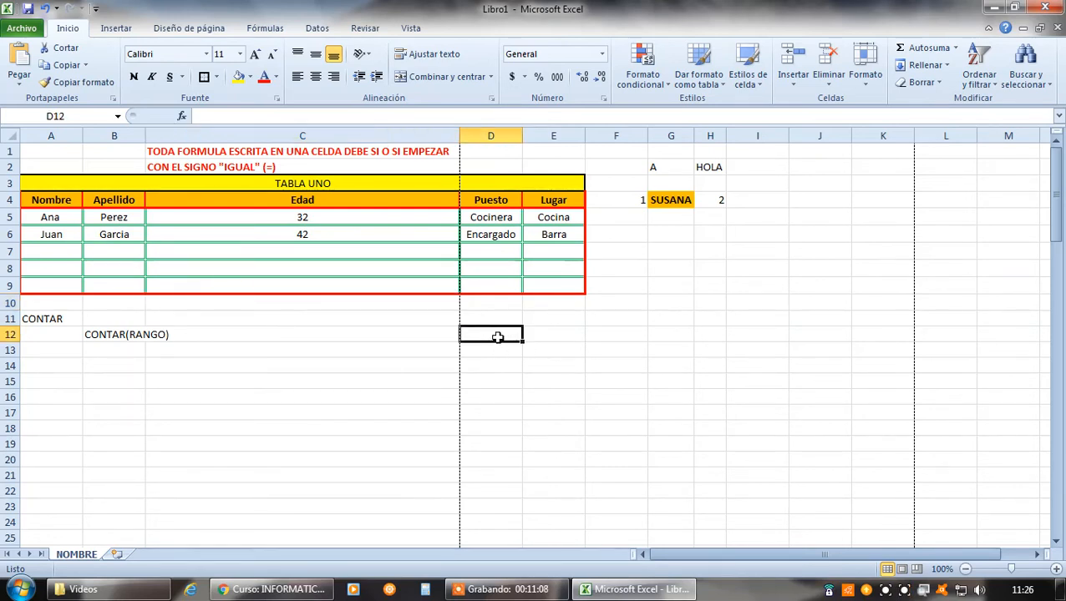
pyautogui.write('=')
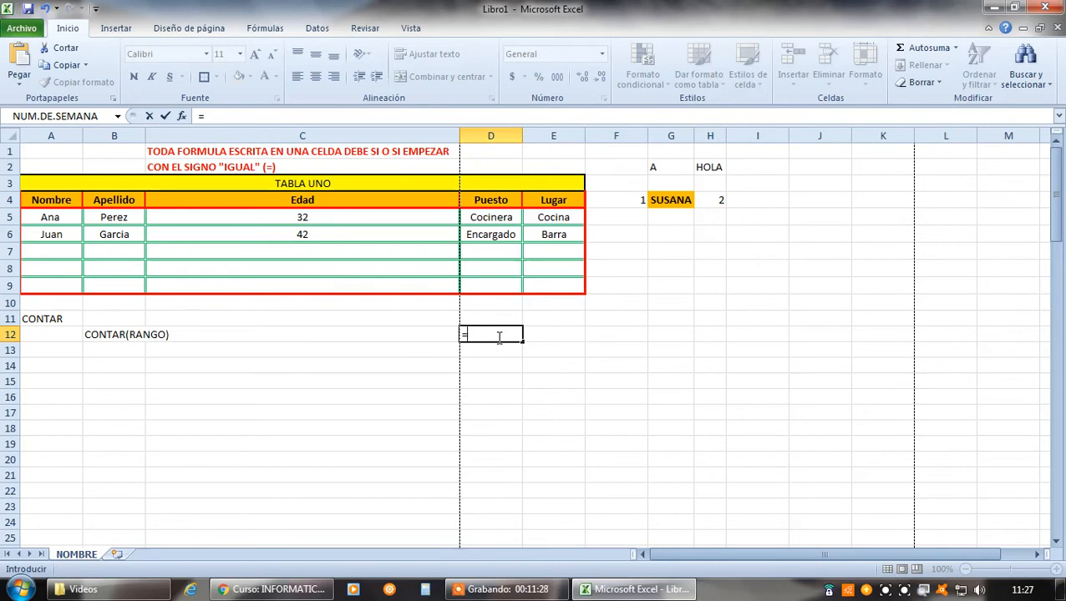
pyautogui.write('SUMA(')
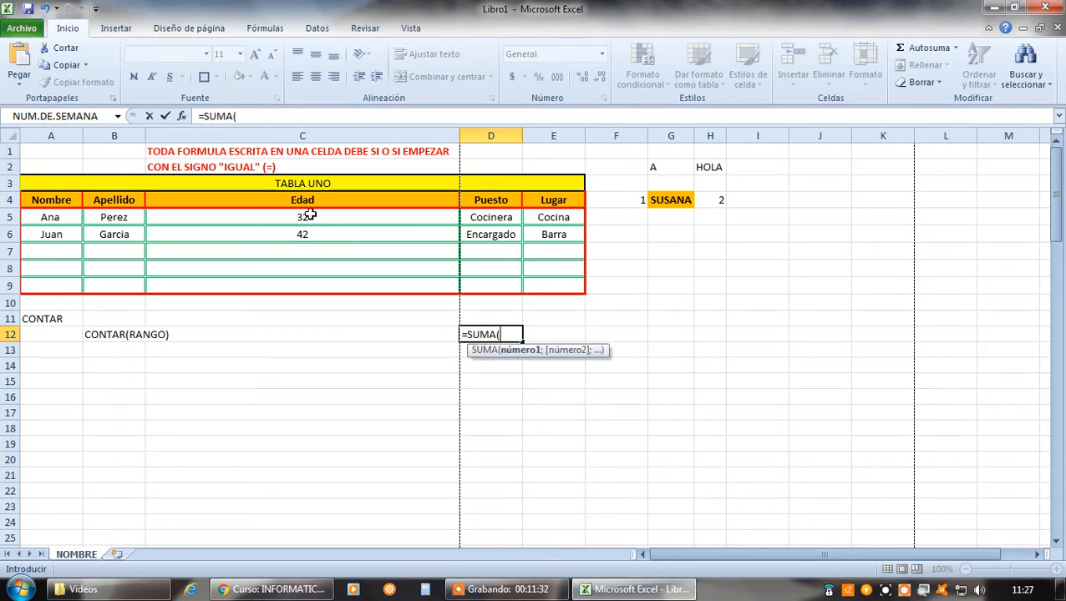
pyautogui.moveTo(311, 214); pyautogui.dragTo(316, 233)
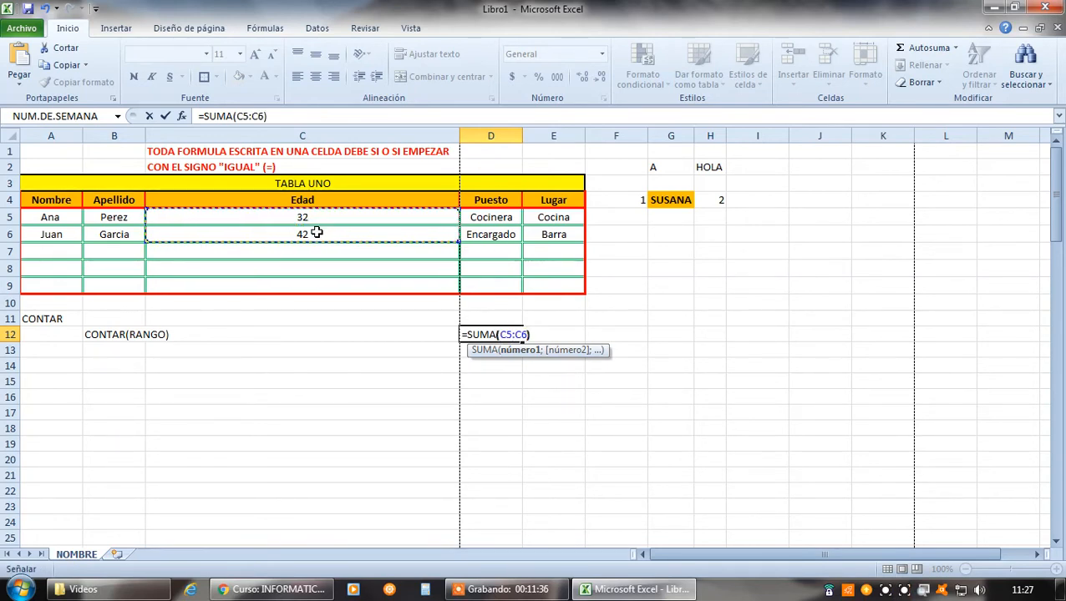
pyautogui.write(')')
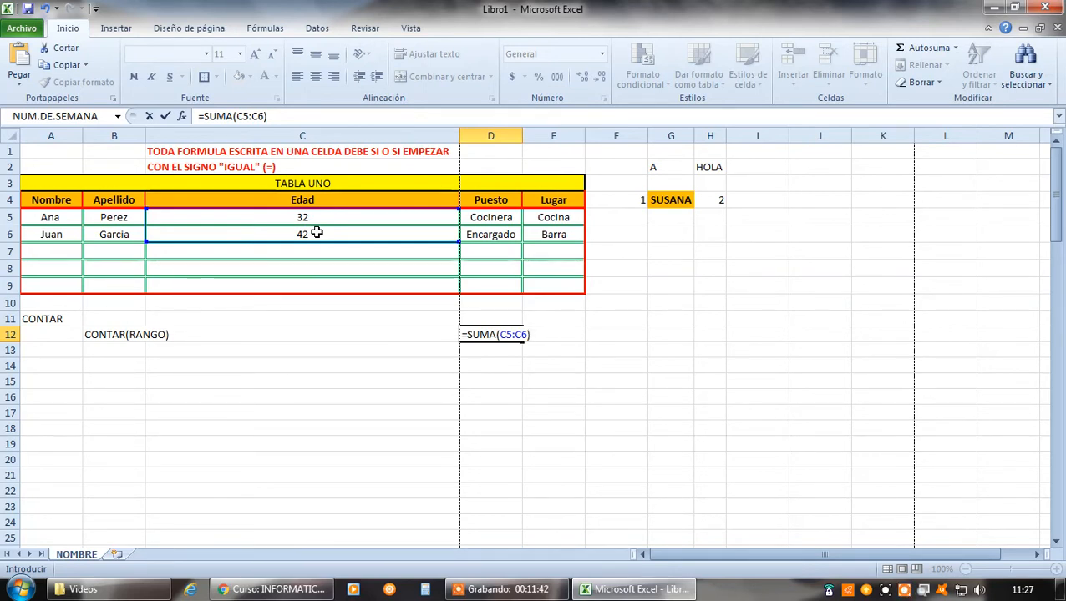
pyautogui.press('Return')
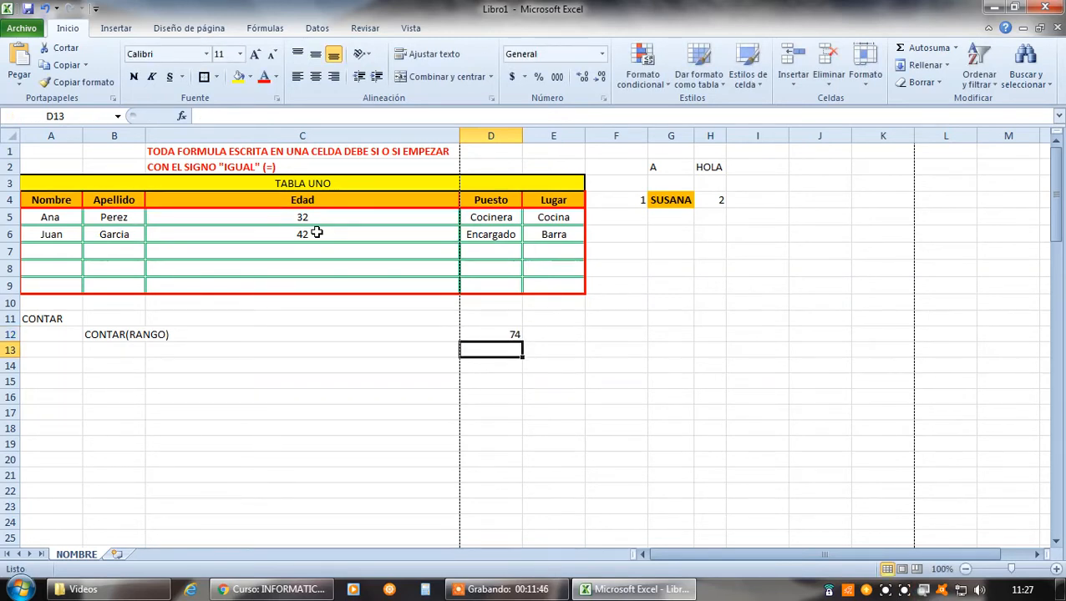
# Open the sum formula in D12 for editing and remove the stray B12 reference inserted before SUMA
pyautogui.click(490, 336)
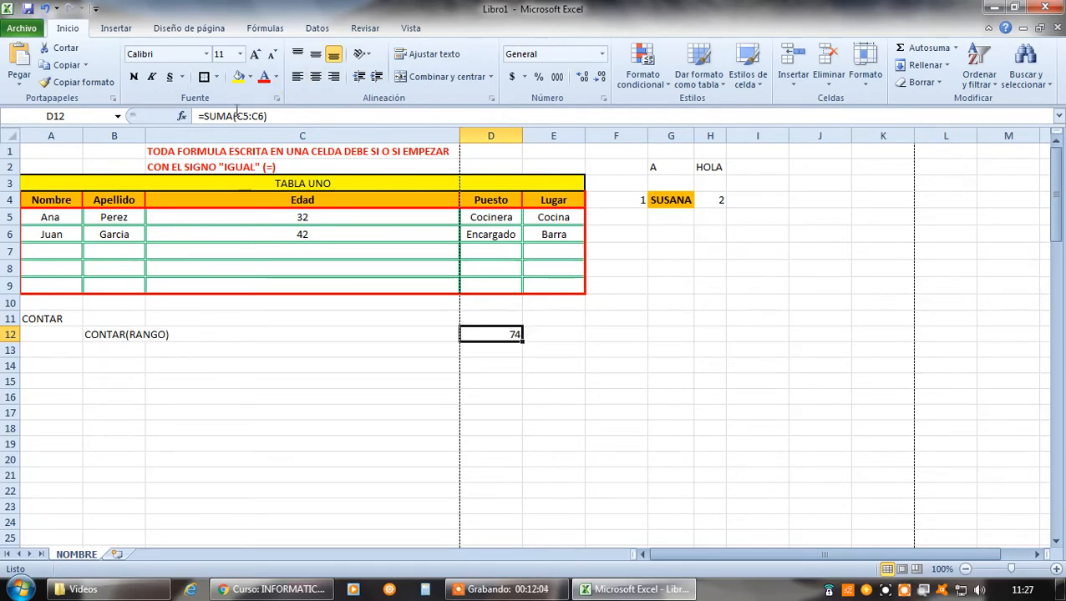
pyautogui.click(205, 118)
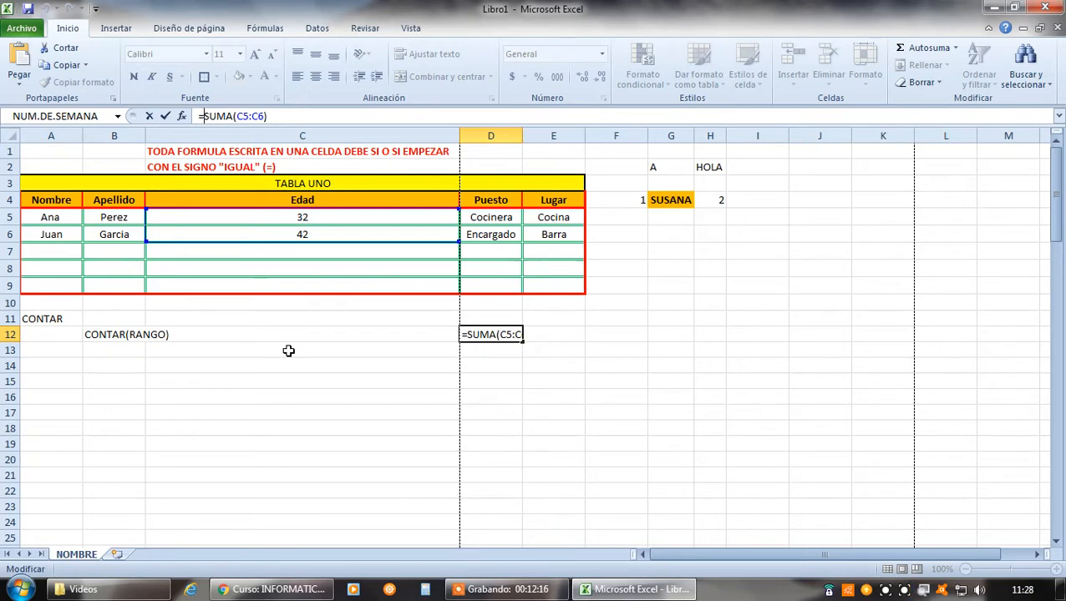
pyautogui.click(101, 334)
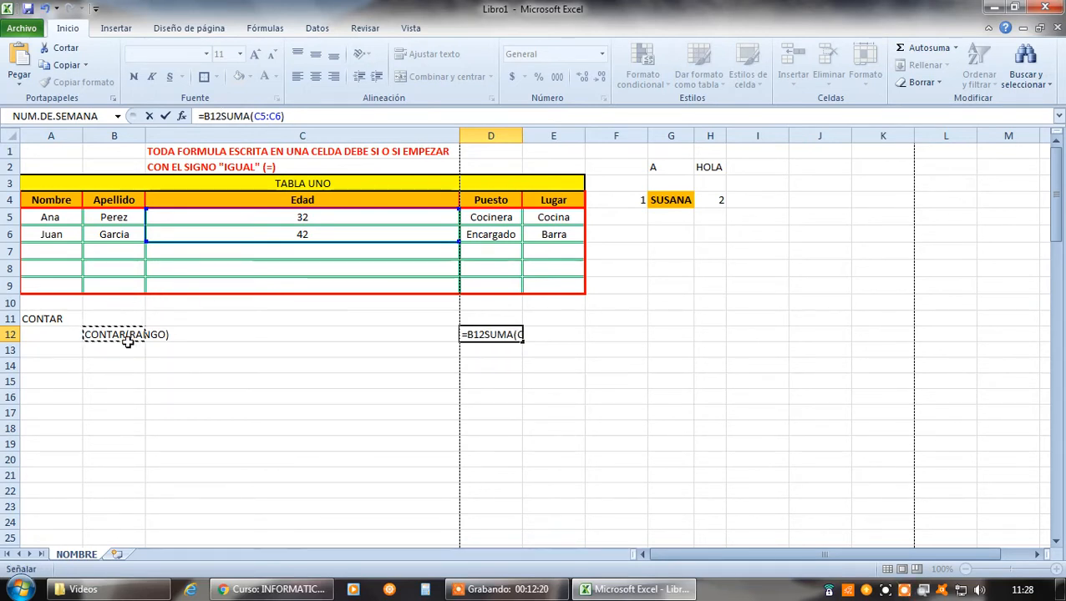
pyautogui.click(218, 117)
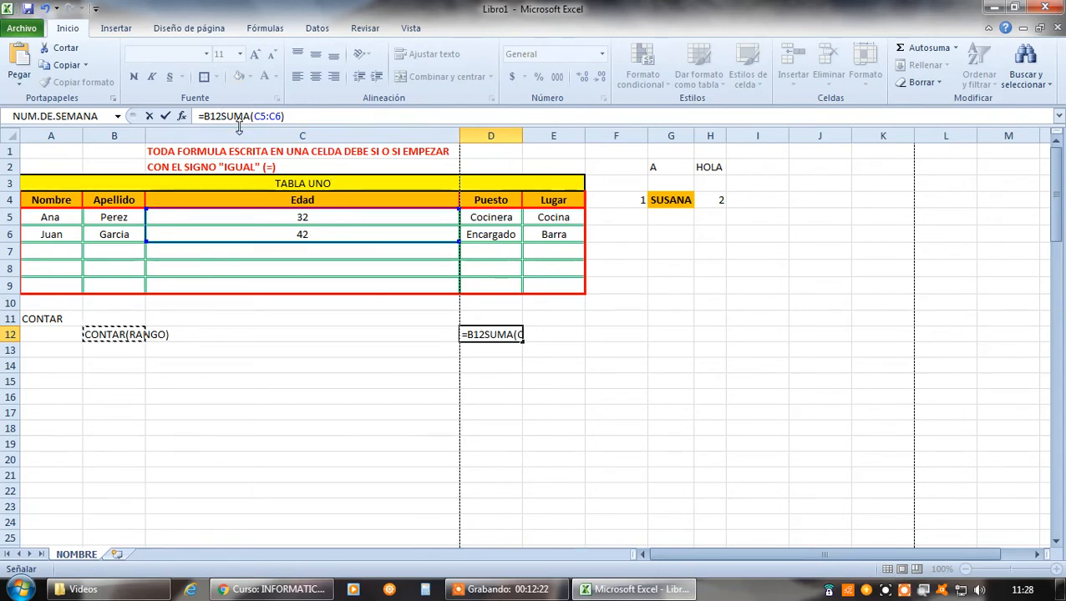
pyautogui.press('BackSpace')
pyautogui.press('BackSpace')
pyautogui.press('BackSpace')
pyautogui.press('Return')
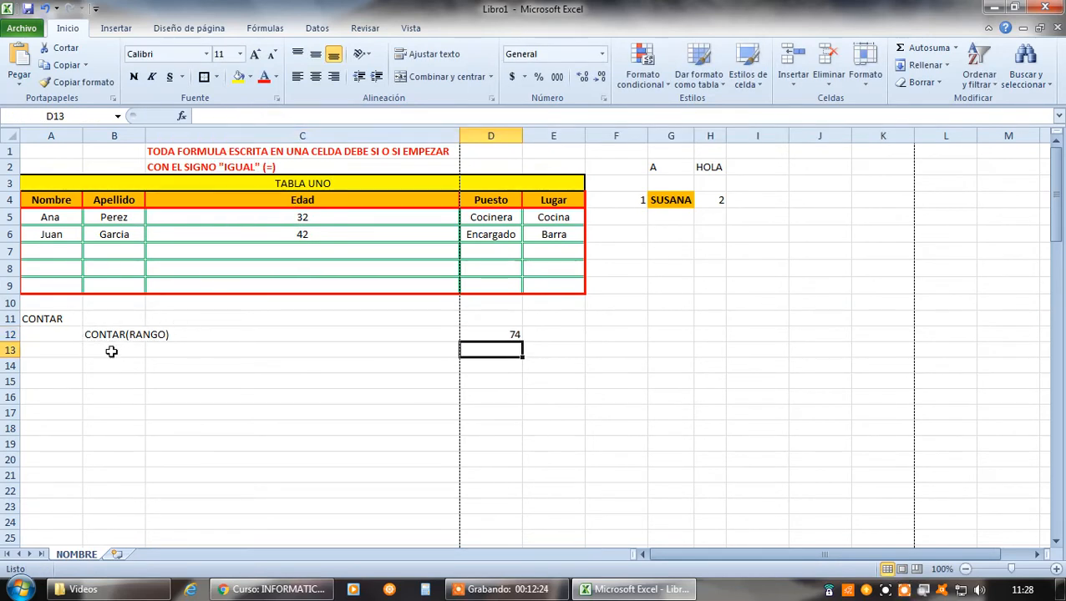
# Replace the sum in D12 with =CONTAR(A5:E9) to count the numeric cells in the table body
pyautogui.click(98, 335)
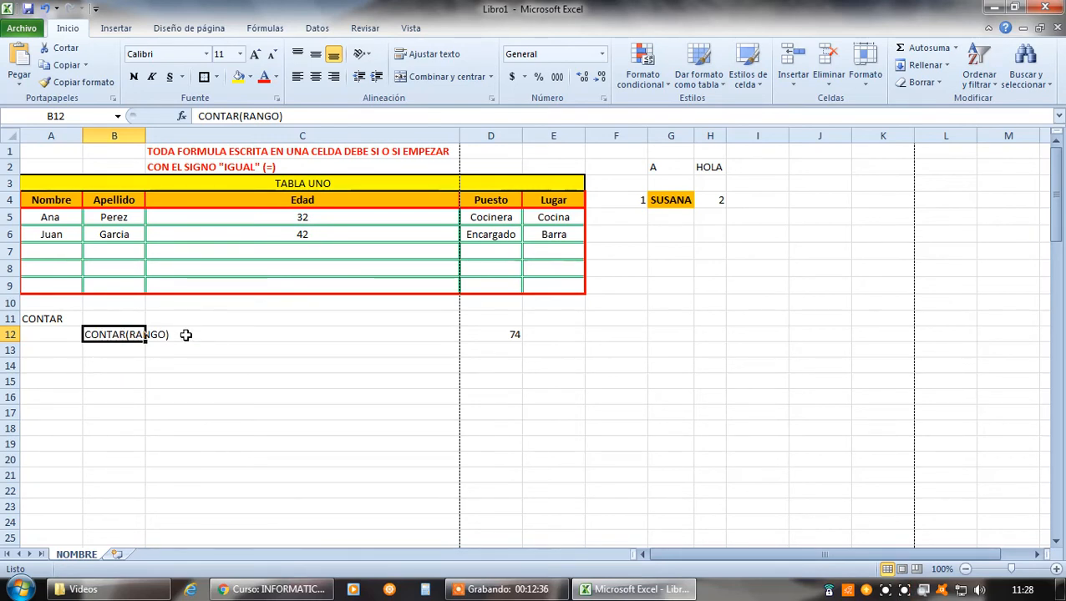
pyautogui.click(515, 334)
pyautogui.press('Delete')
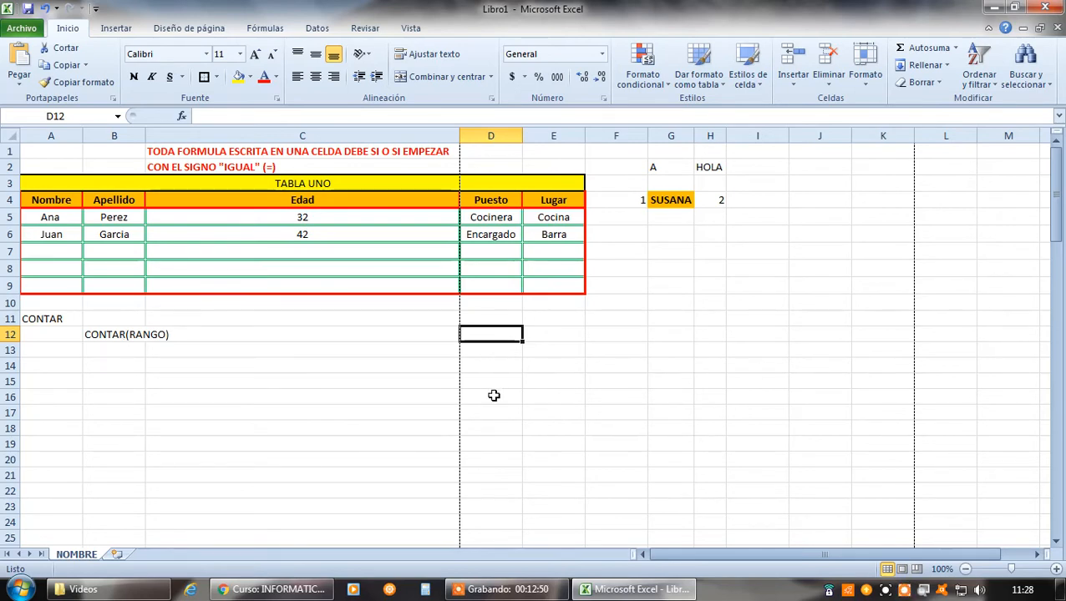
pyautogui.write('=CONTAR')
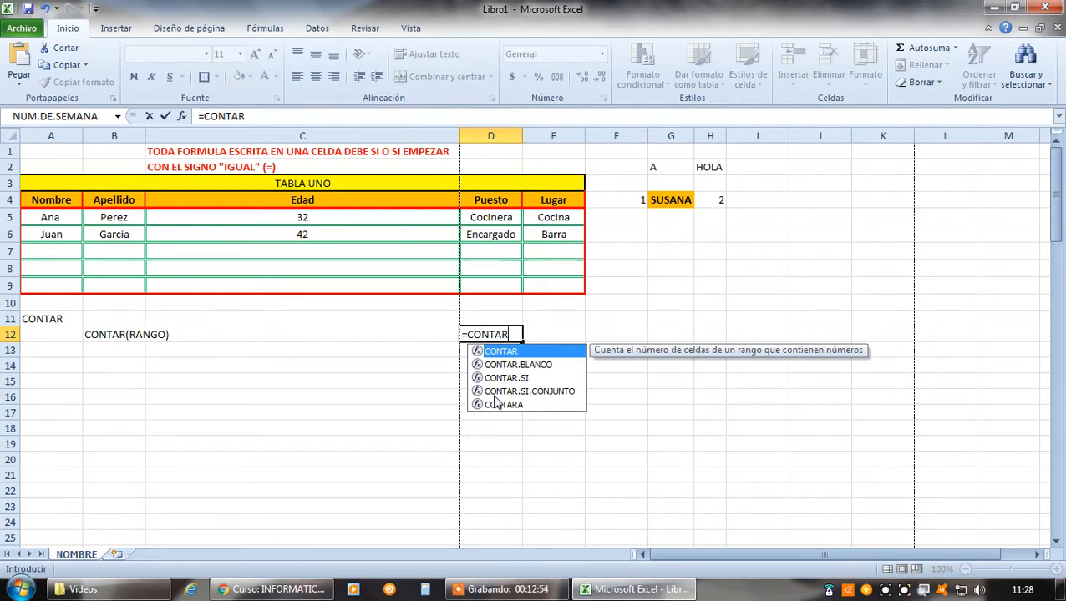
pyautogui.write('(')
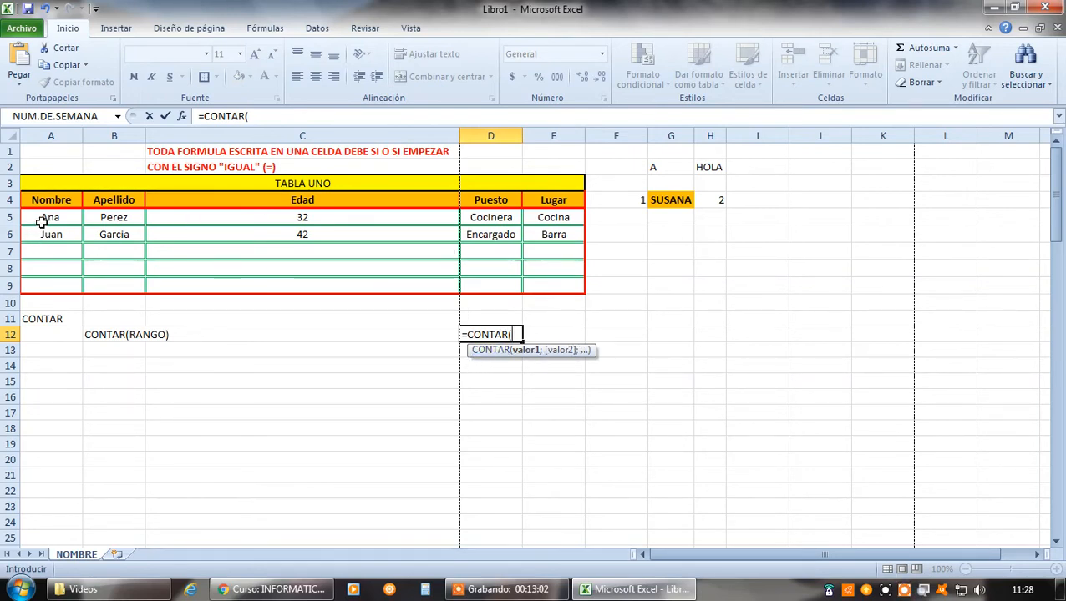
pyautogui.moveTo(43, 217); pyautogui.dragTo(541, 287)
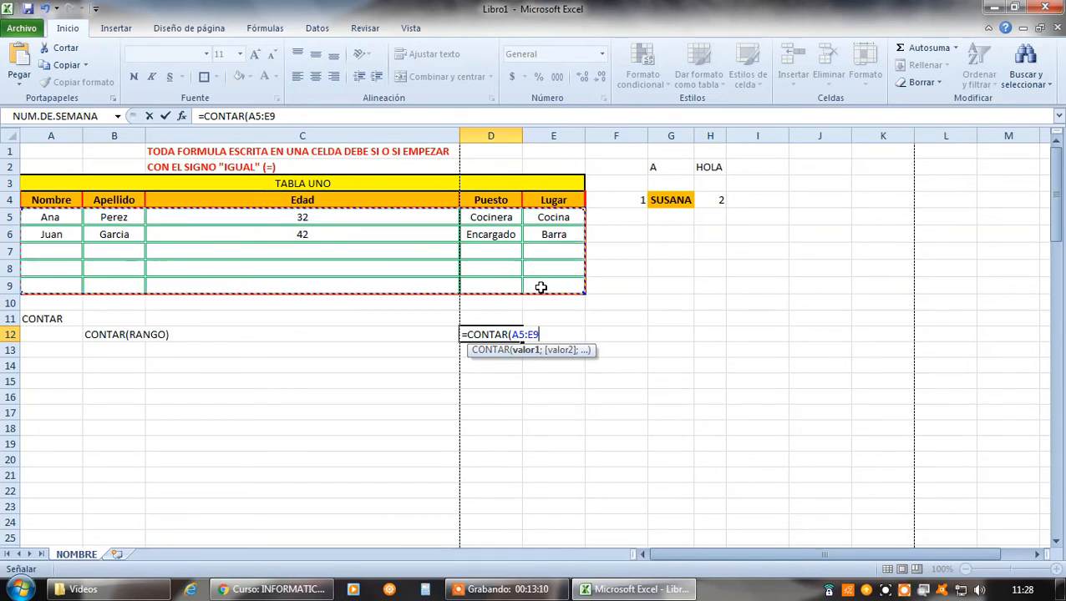
pyautogui.write(')')
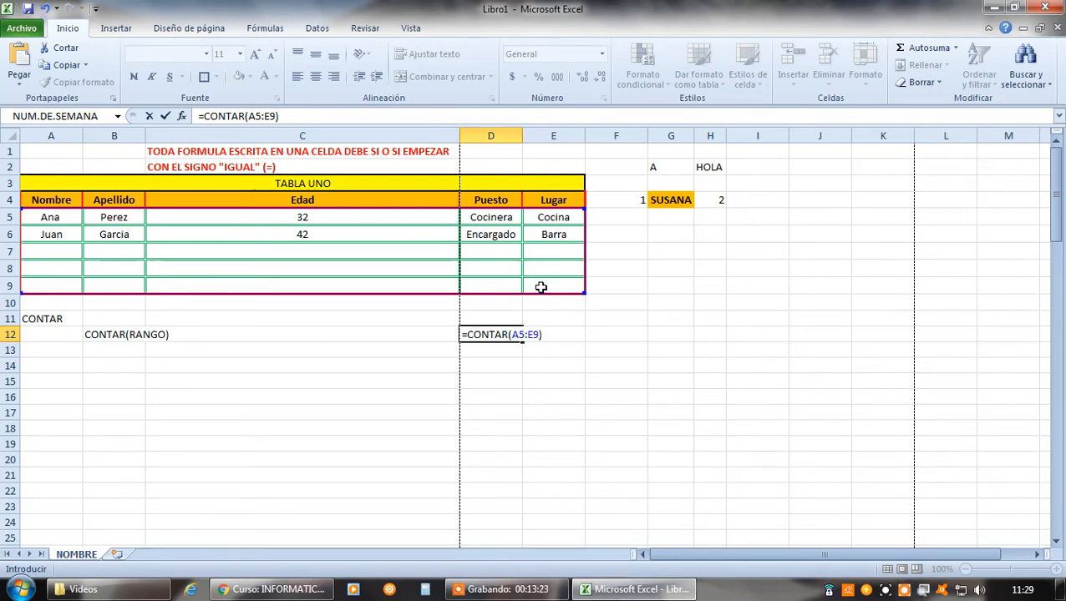
pyautogui.press('Return')
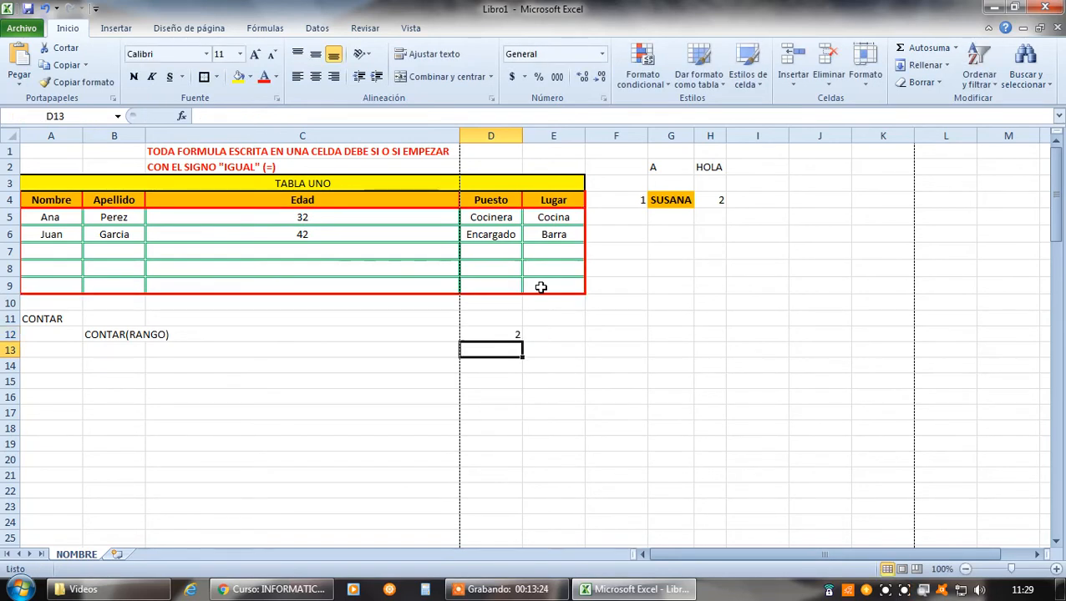
pyautogui.click(504, 333)
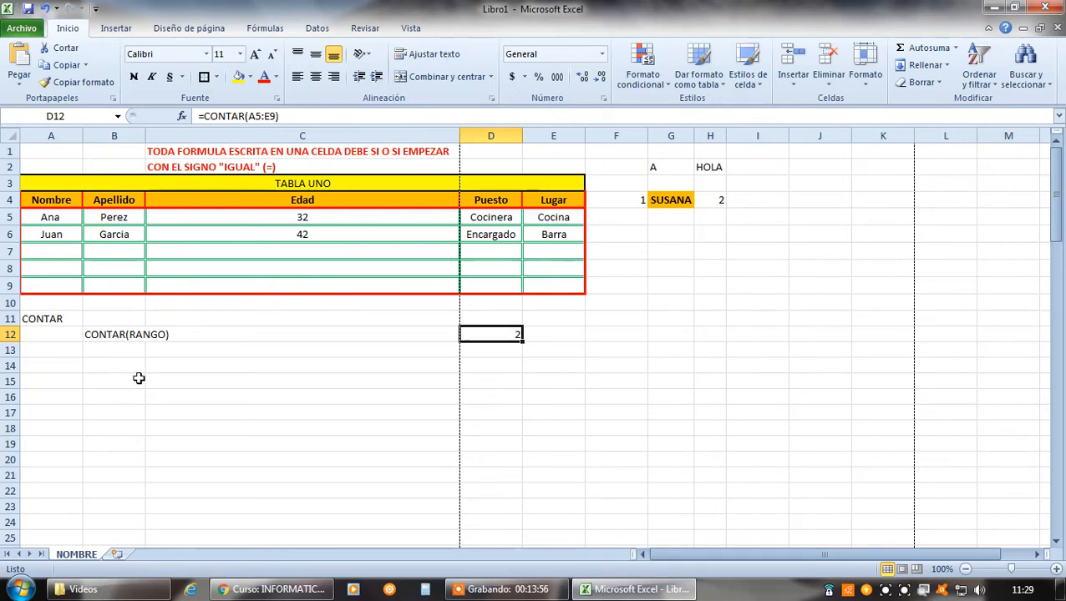
pyautogui.click(135, 352)
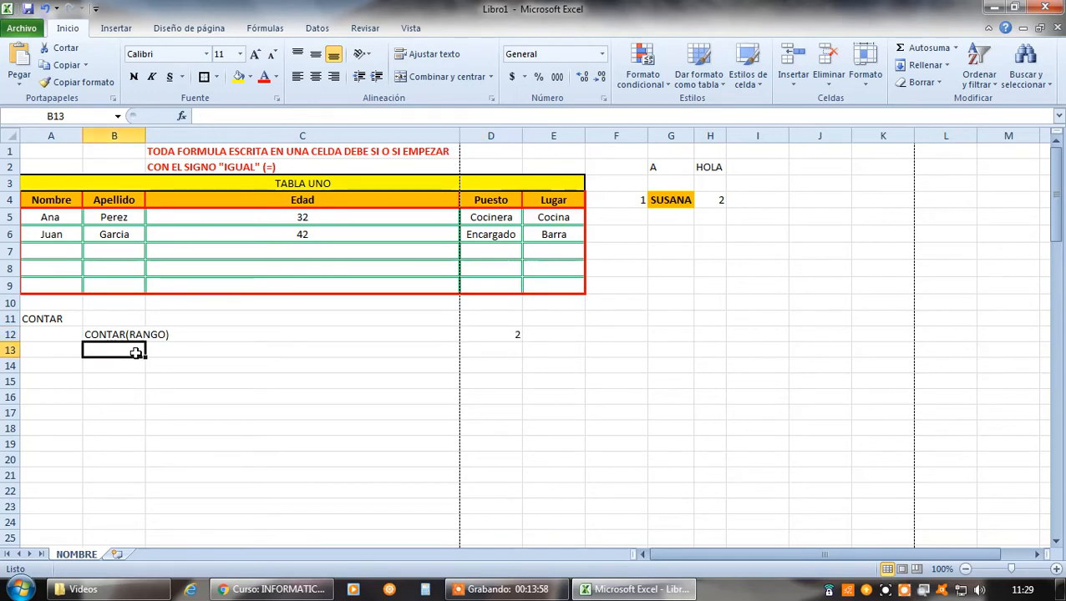
# Enter the description "CUENTA LA CANTIDAD DE CELDAS DEL RANGO QUE POSEEN NUMEROS SOLAMENTE" in B13, below the CONTAR syntax
pyautogui.write('CUENTA LA CA')
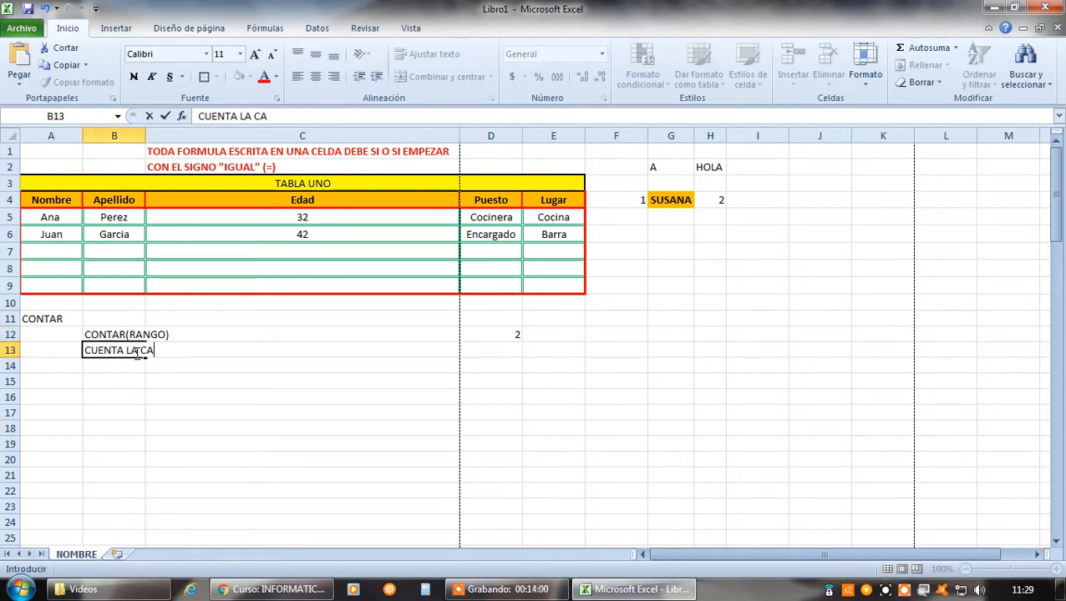
pyautogui.write('NTIDAD DE C')
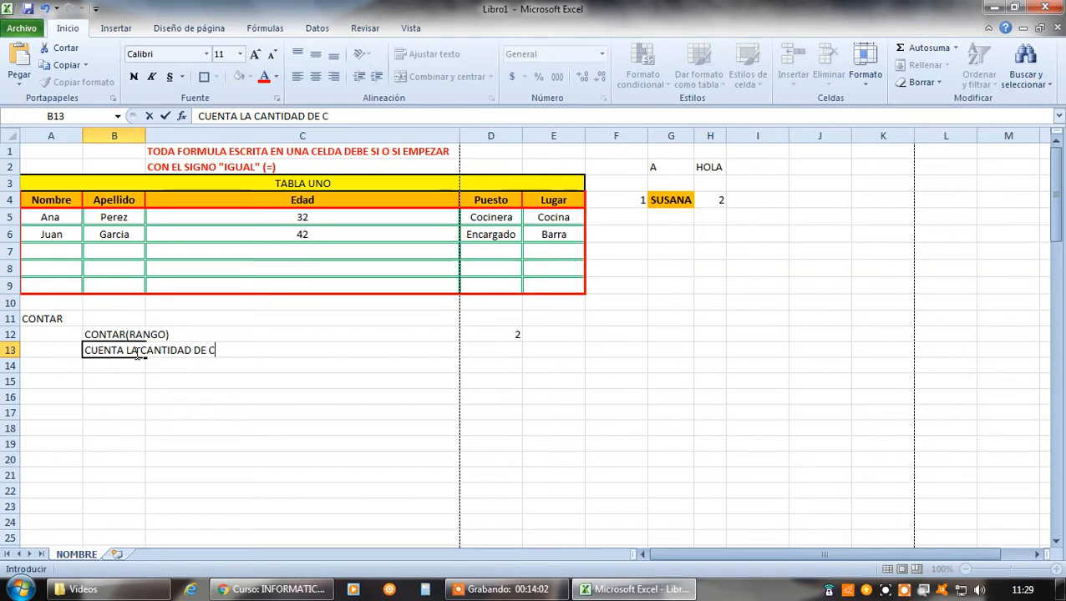
pyautogui.write('ELDAS DEL RA')
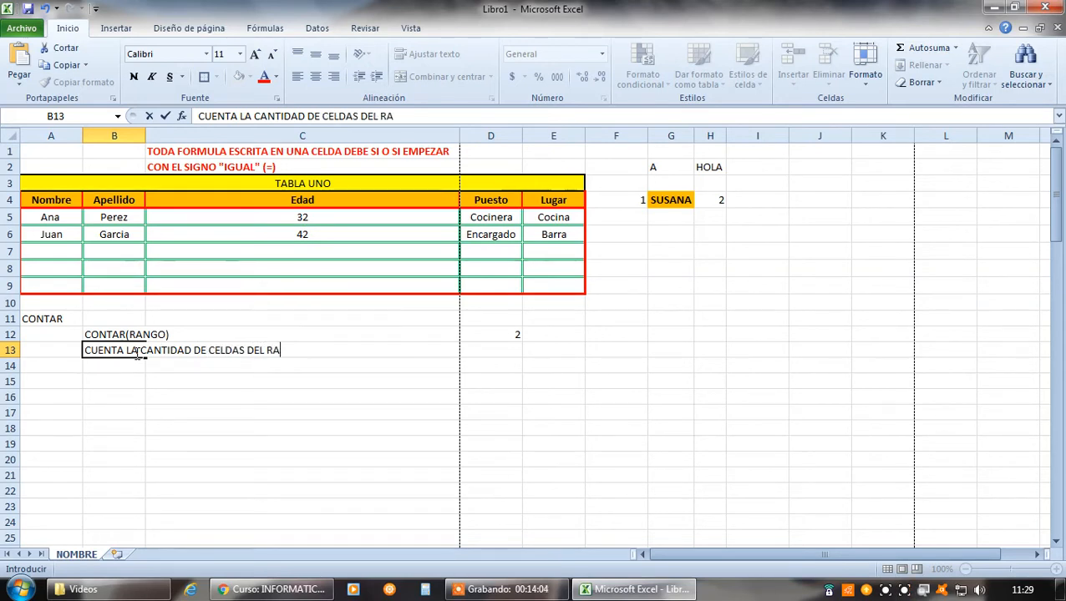
pyautogui.write('NGO QUE S')
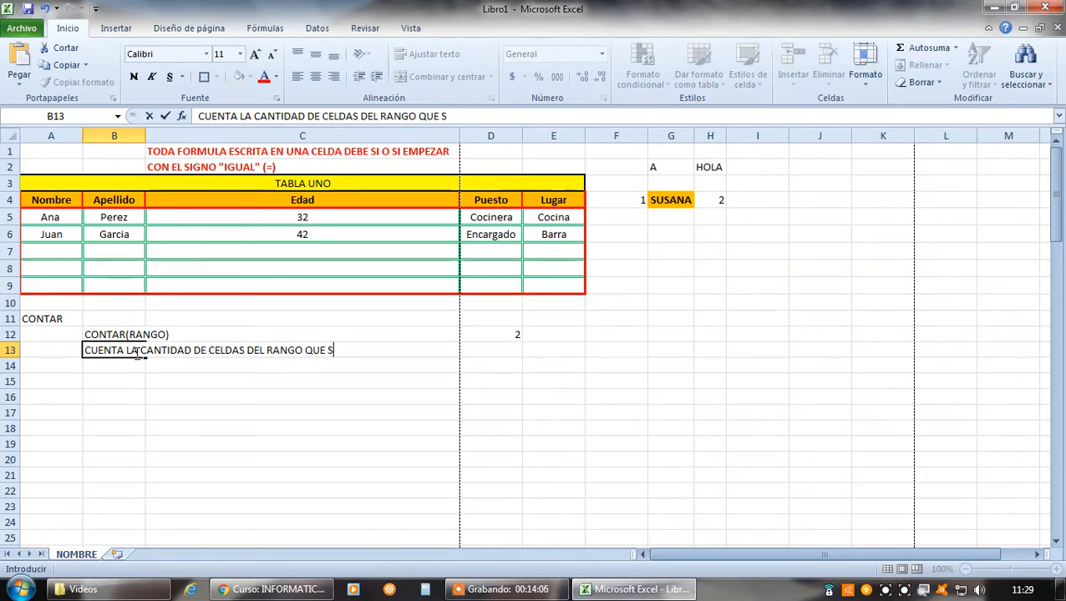
pyautogui.press('BackSpace')
pyautogui.write('POSEE')
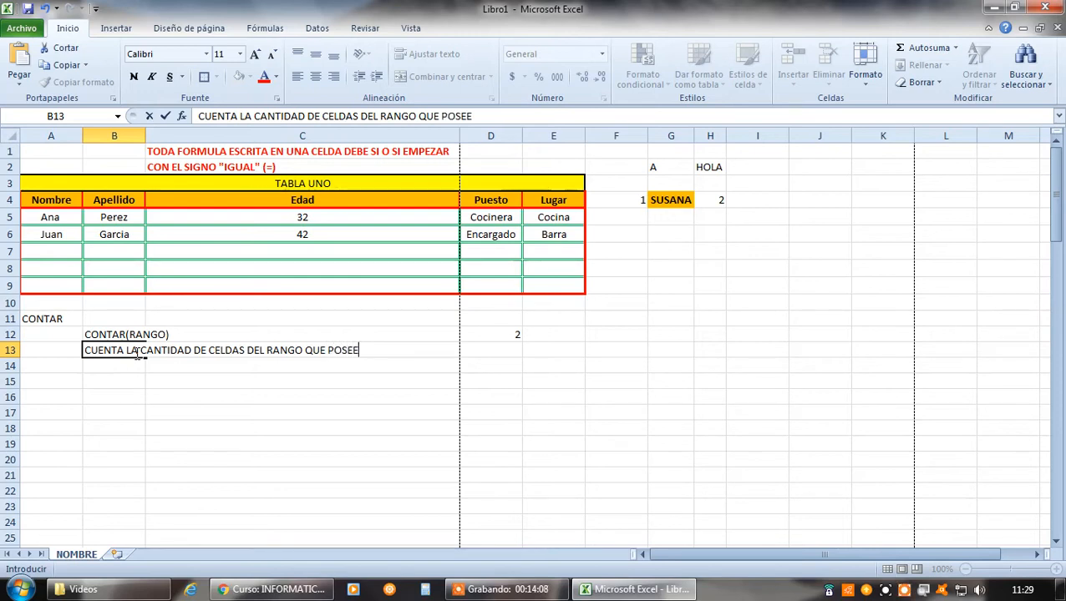
pyautogui.write('N NU')
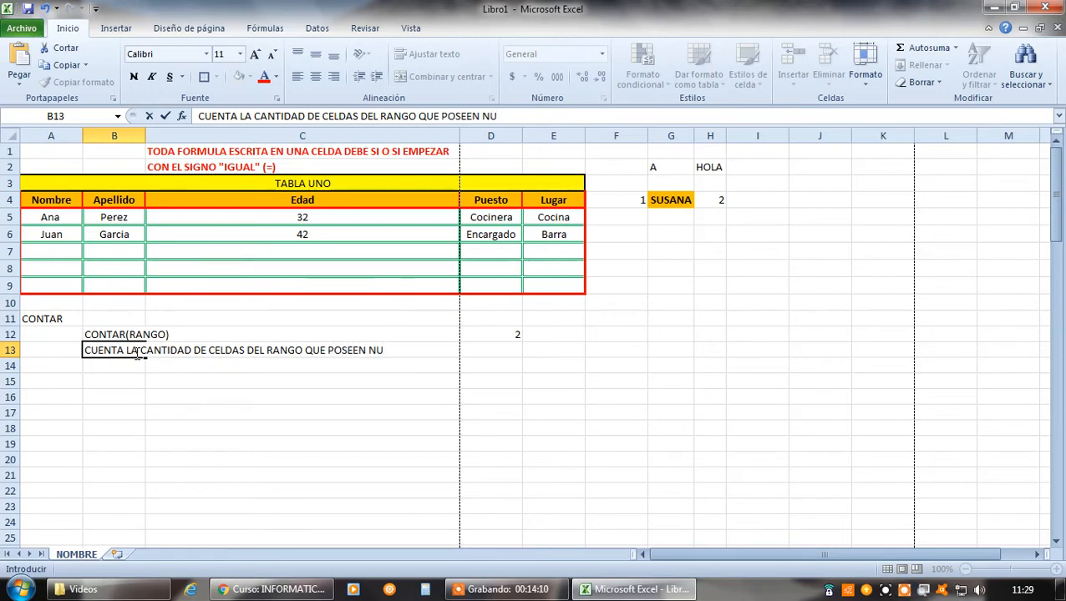
pyautogui.write('MEROS SOLAMENTE')
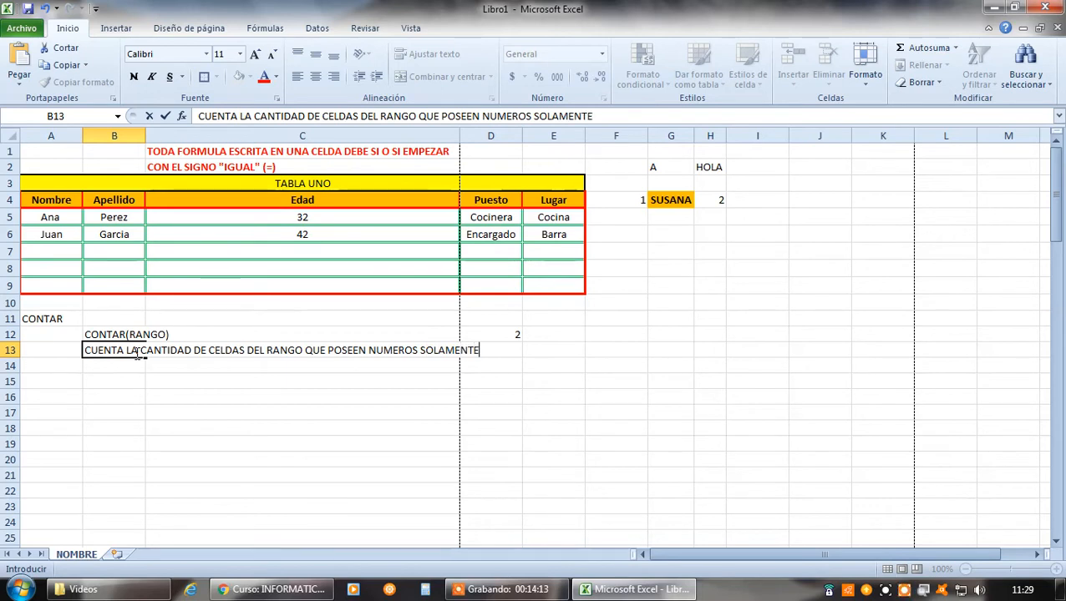
pyautogui.press('Return')
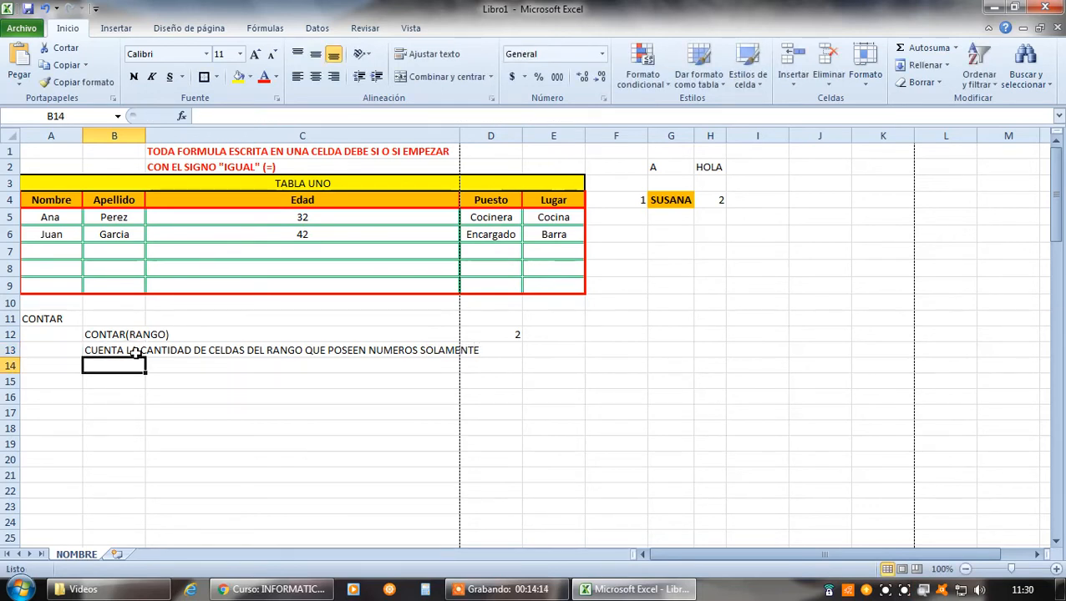
# Make the CONTAR(RANGO) syntax label in B12 bold
pyautogui.click(110, 334)
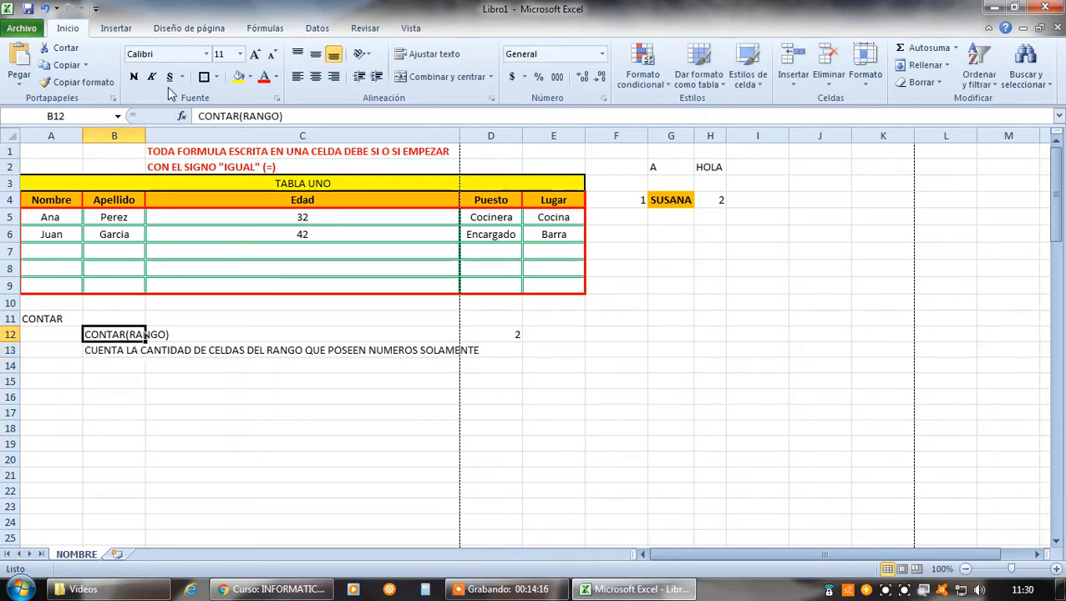
pyautogui.click(134, 76)
pyautogui.click(283, 428)
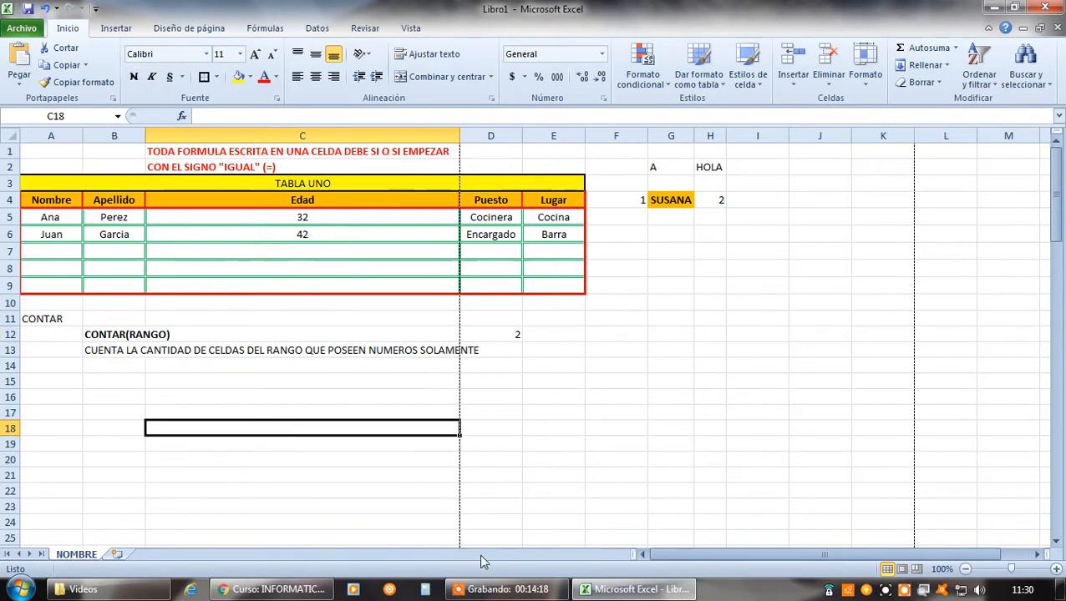
pyautogui.click(508, 338)
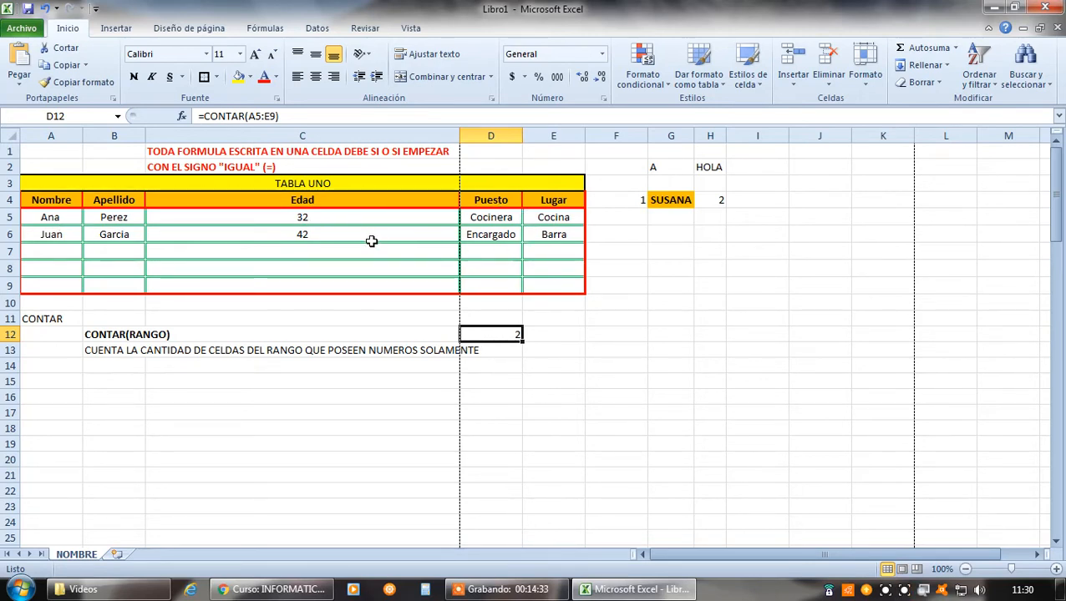
# Enter the syntax label CONTARA(RANGO) in B14 and make it bold
pyautogui.click(107, 368)
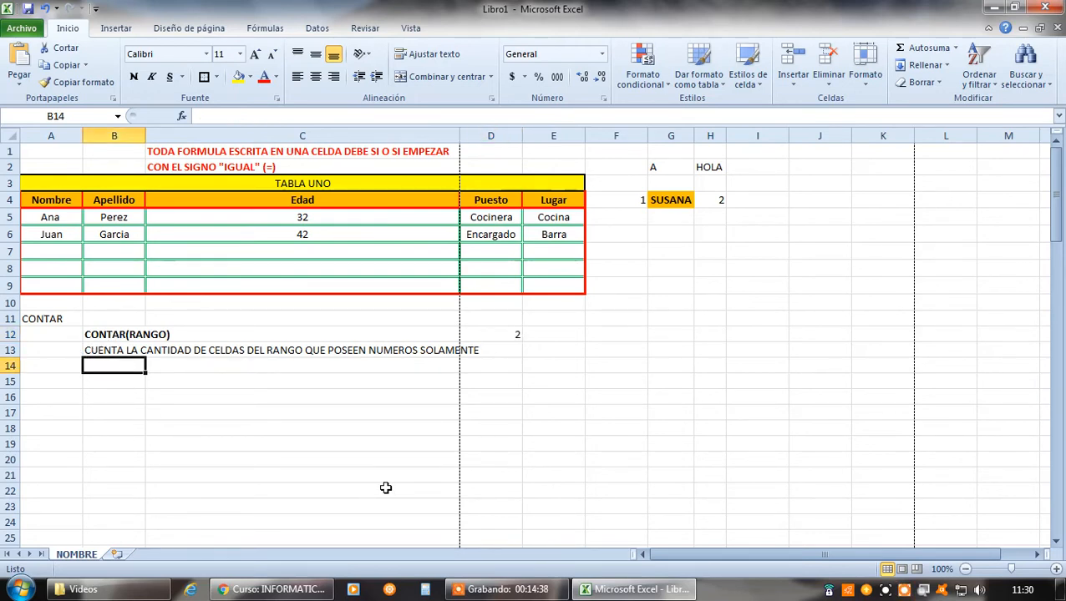
pyautogui.write('CONTA')
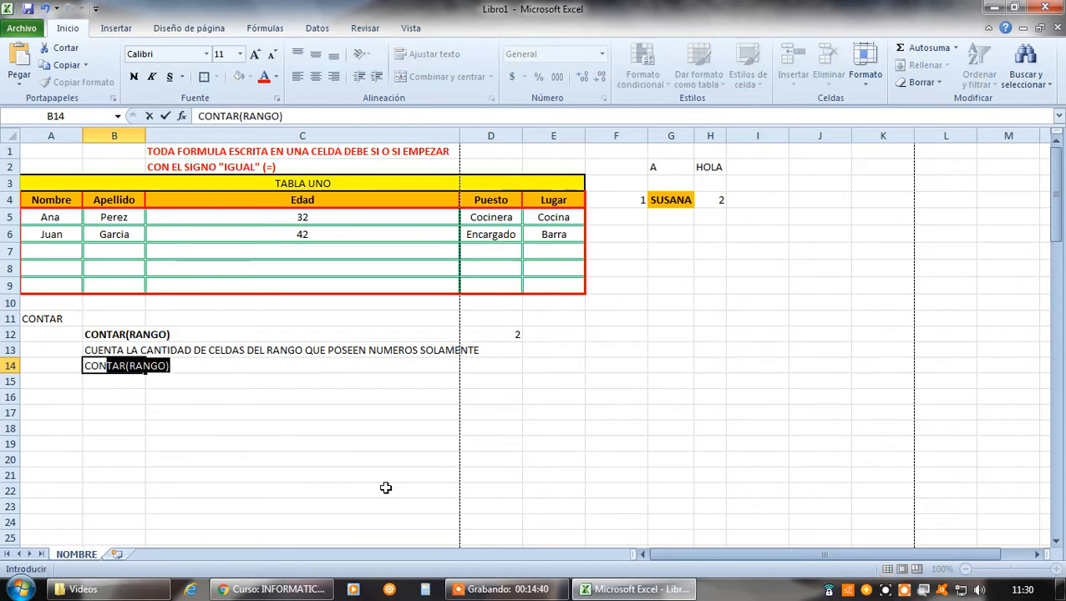
pyautogui.write('RA')
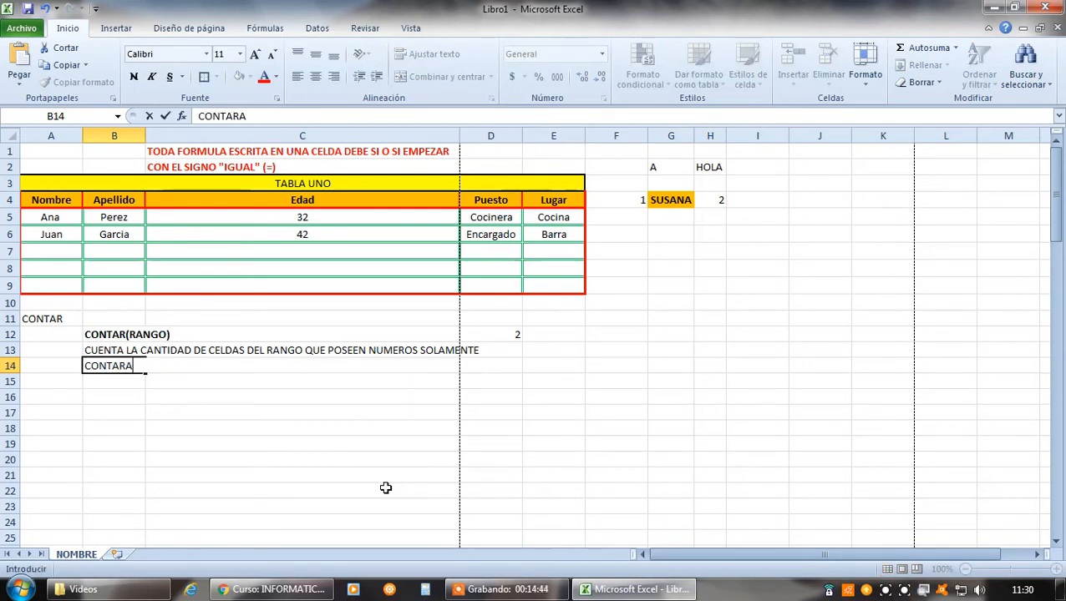
pyautogui.write('(RANGO')
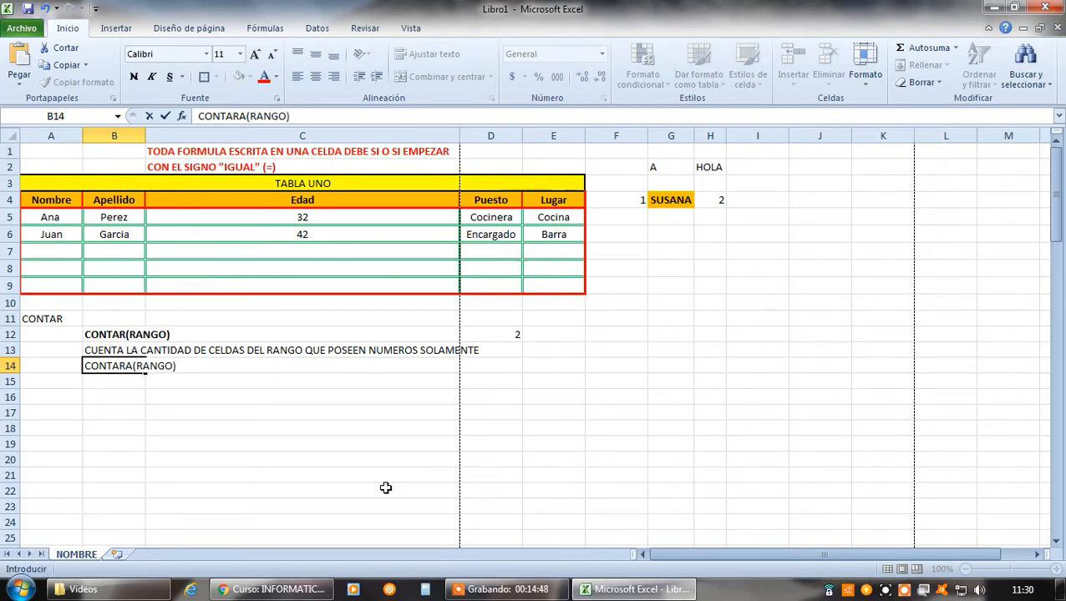
pyautogui.press('Return')
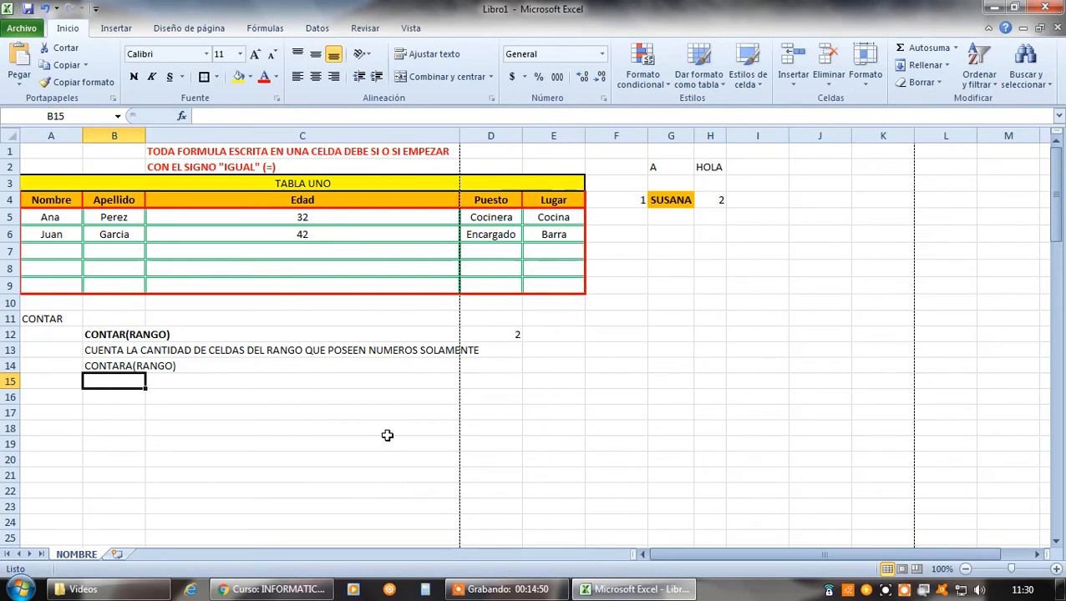
pyautogui.click(101, 370)
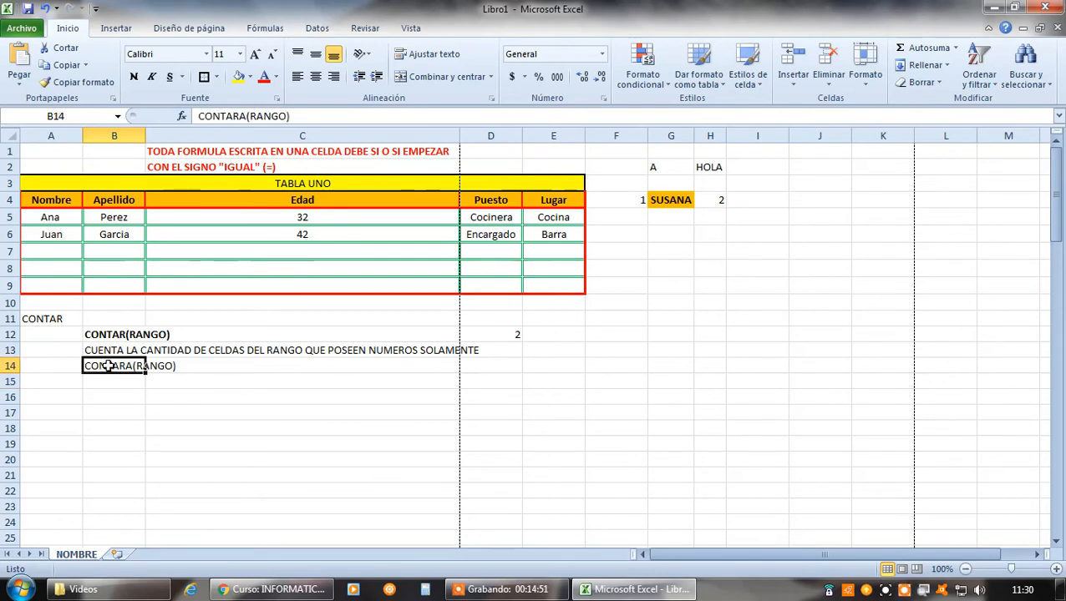
pyautogui.click(134, 76)
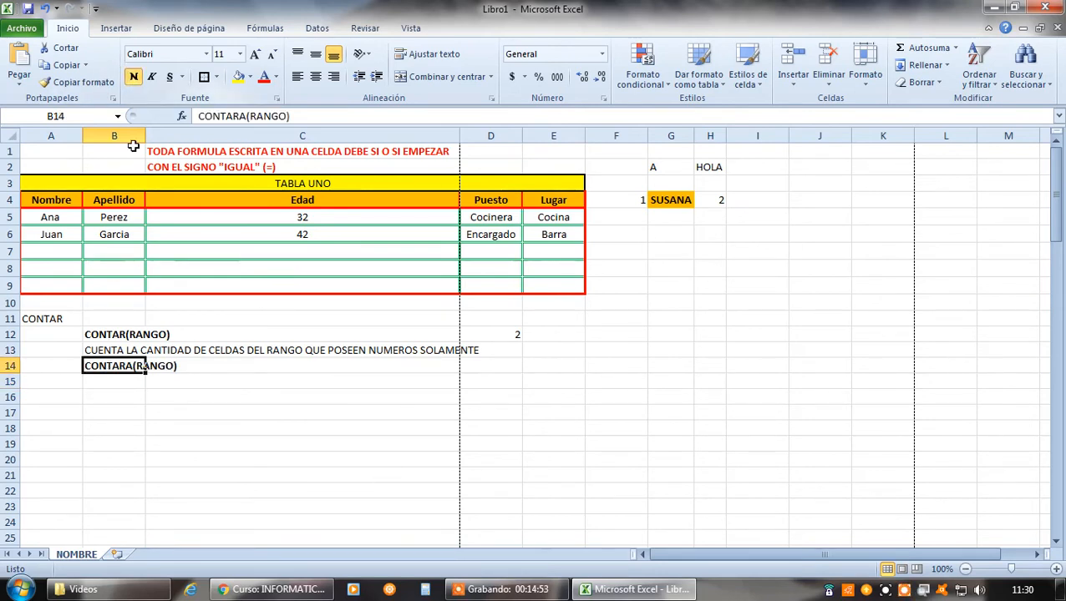
pyautogui.click(139, 386)
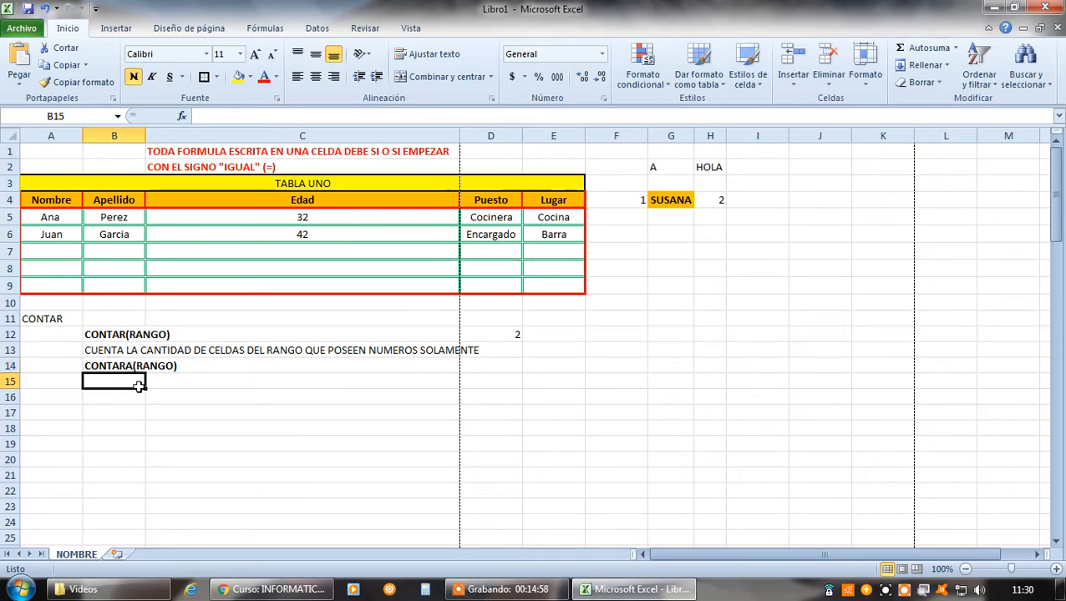
# Enter =CONTARA(A5:E9) in D14 to count the non-empty cells in the table body, and compare it with the formula in D12
pyautogui.click(510, 366)
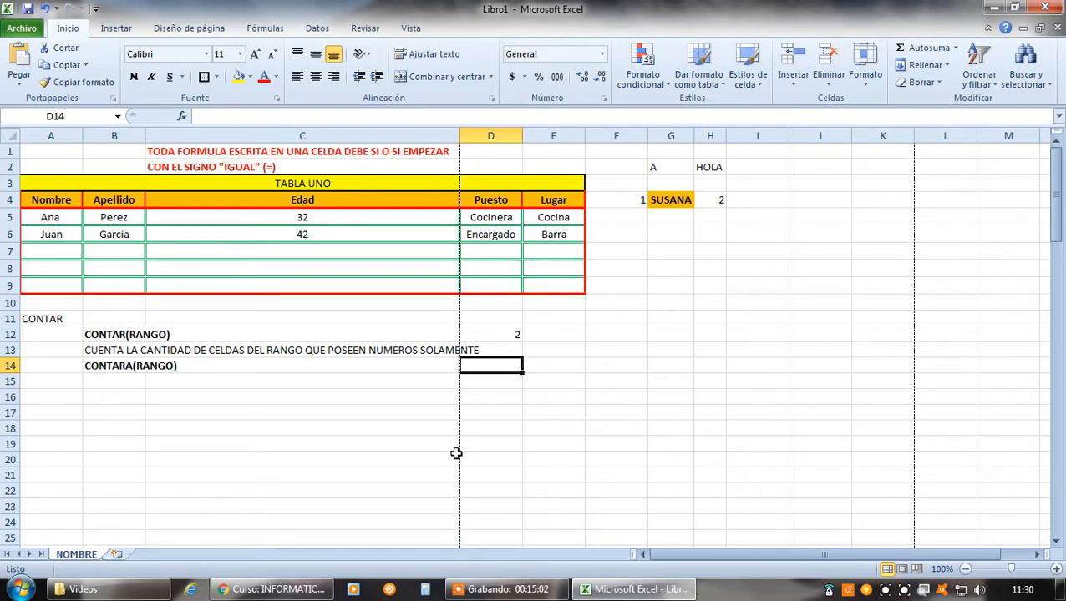
pyautogui.write('=CONTARA')
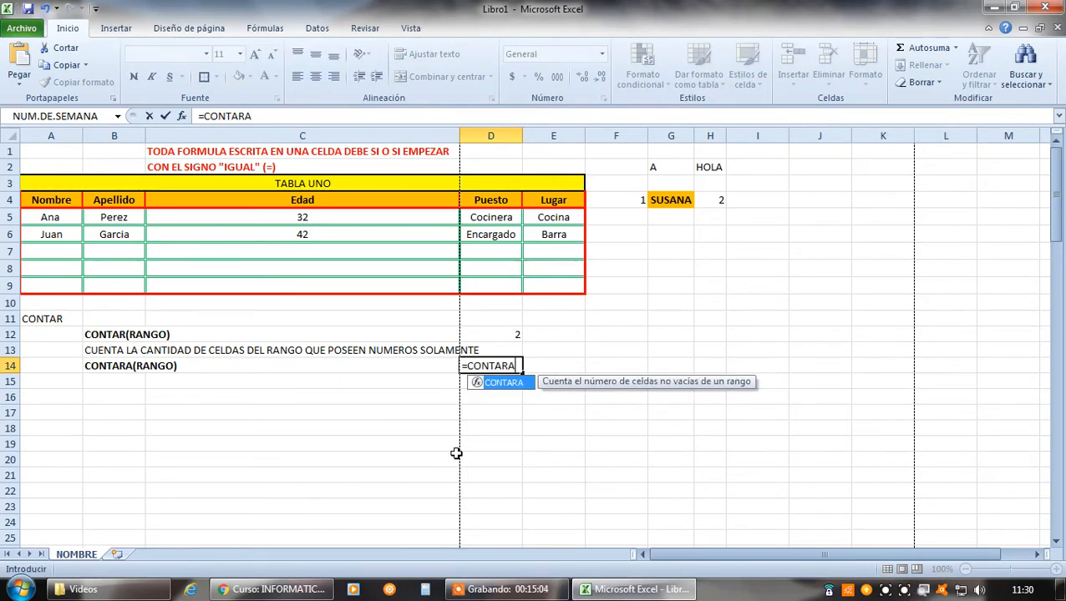
pyautogui.write('(')
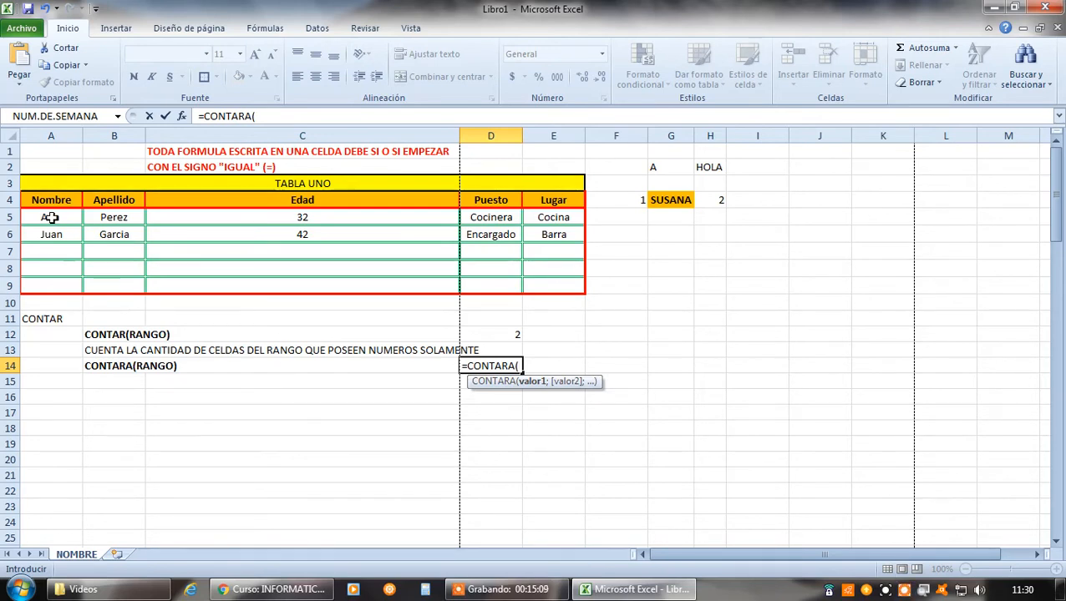
pyautogui.moveTo(51, 217); pyautogui.dragTo(546, 287)
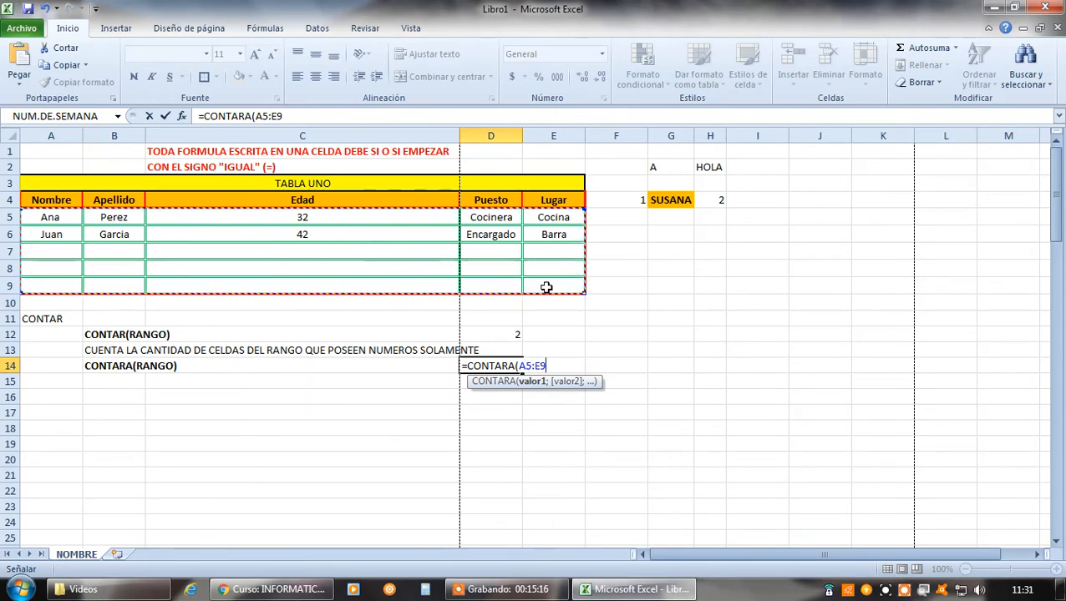
pyautogui.press('Return')
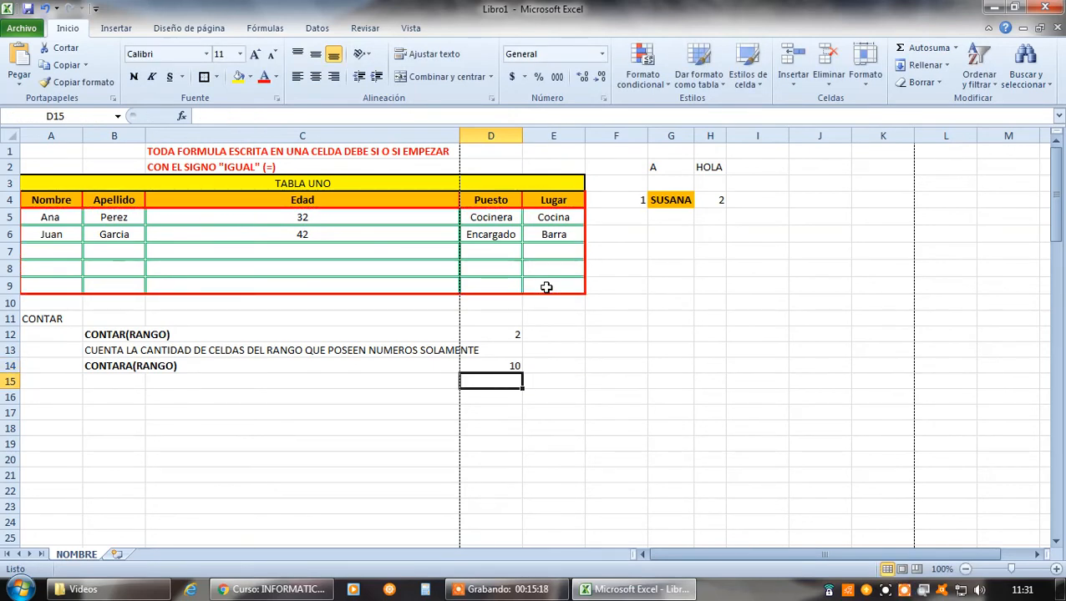
pyautogui.click(492, 366)
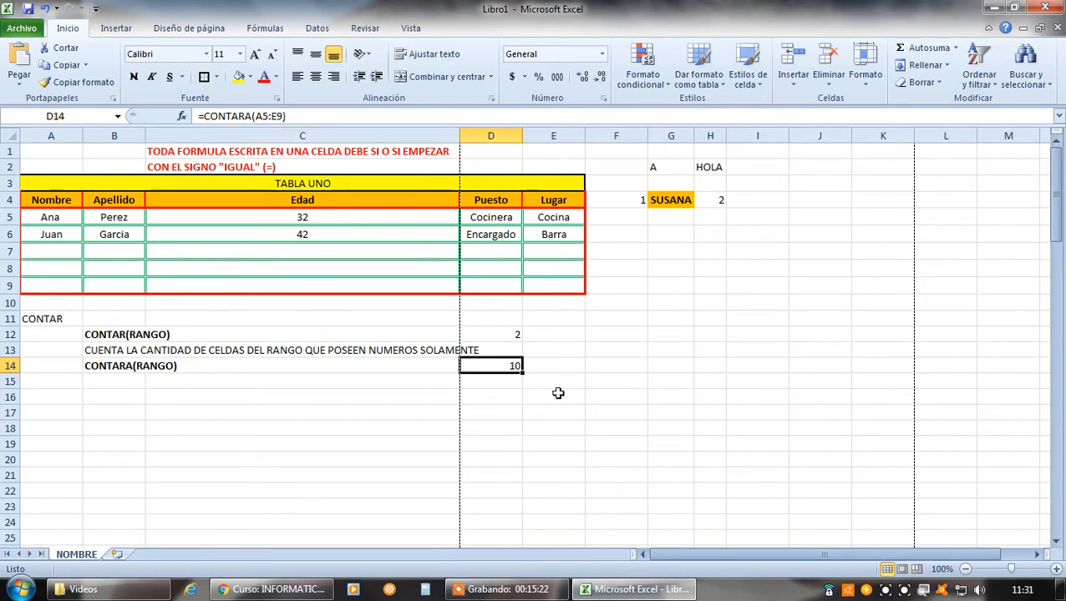
pyautogui.click(518, 338)
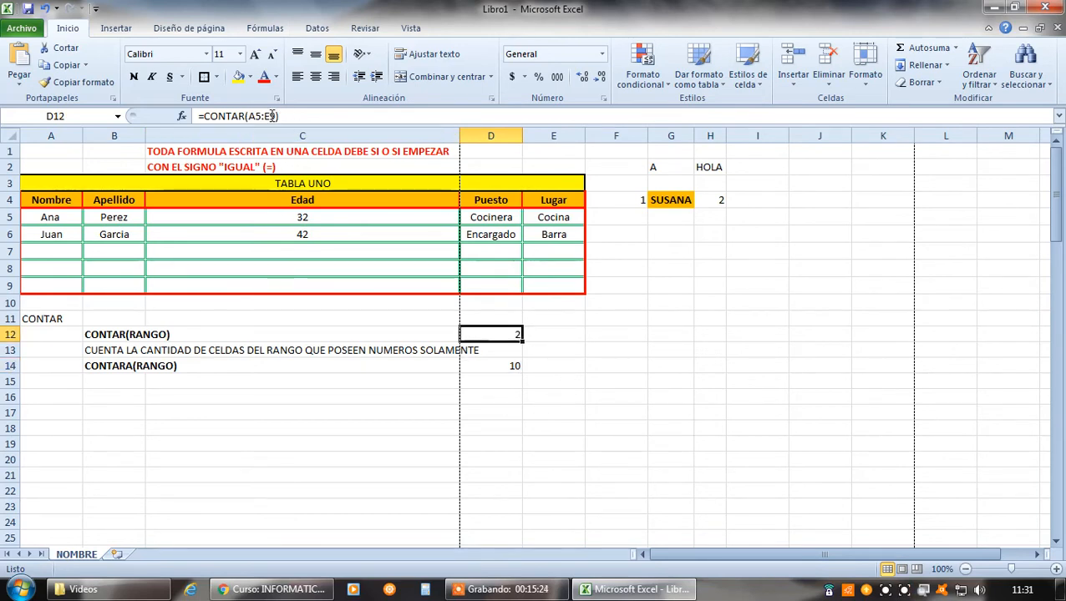
pyautogui.click(495, 365)
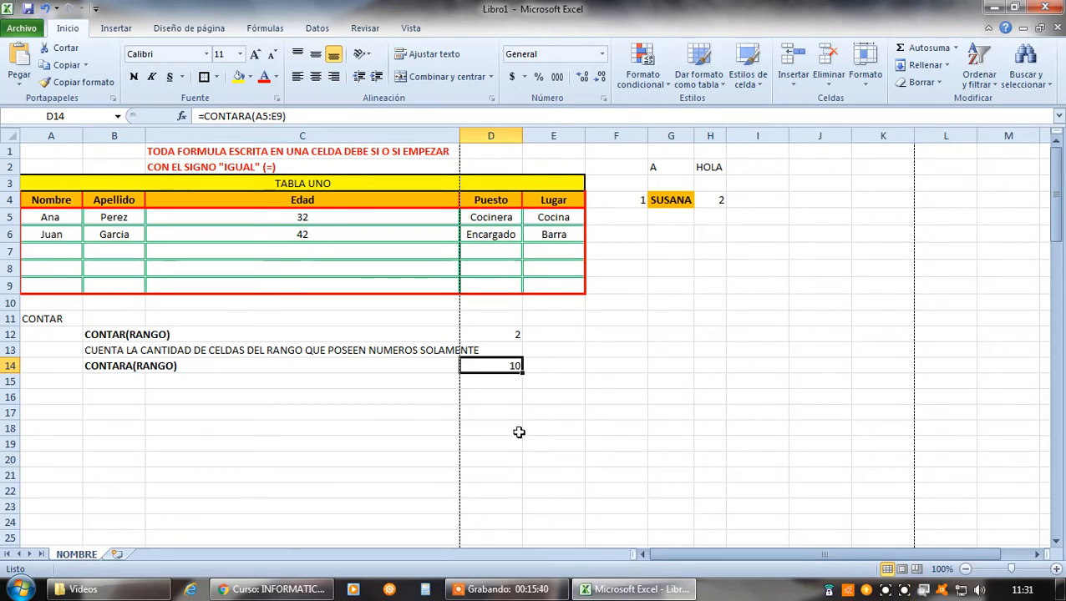
# Enter the description "CUENTA LA CANTIDAD DE CELDAS DEL RANGO QUE POSEEN ALGUN CONTENIDO" in B15, and compare the formulas in D14 and D12
pyautogui.click(109, 384)
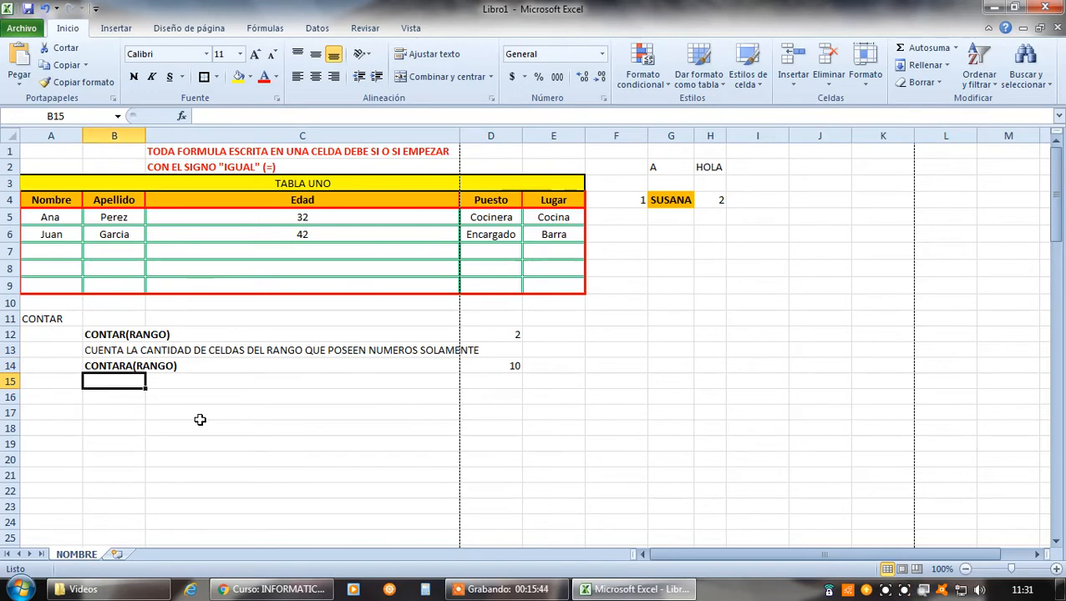
pyautogui.write('CUENTA ')
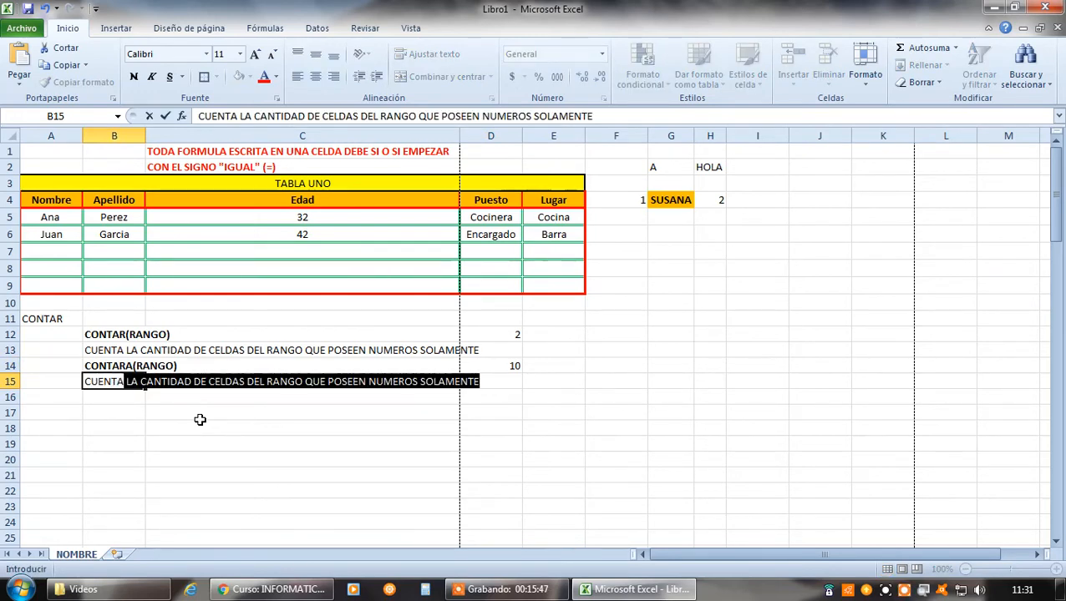
pyautogui.write('LA CAN')
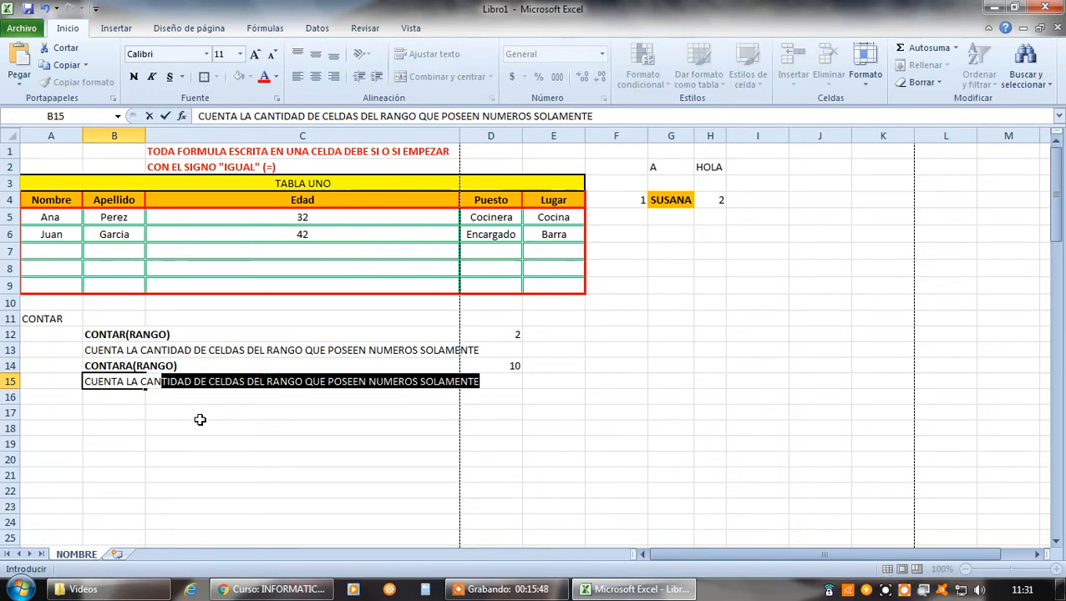
pyautogui.write('TIDAD DE CEL')
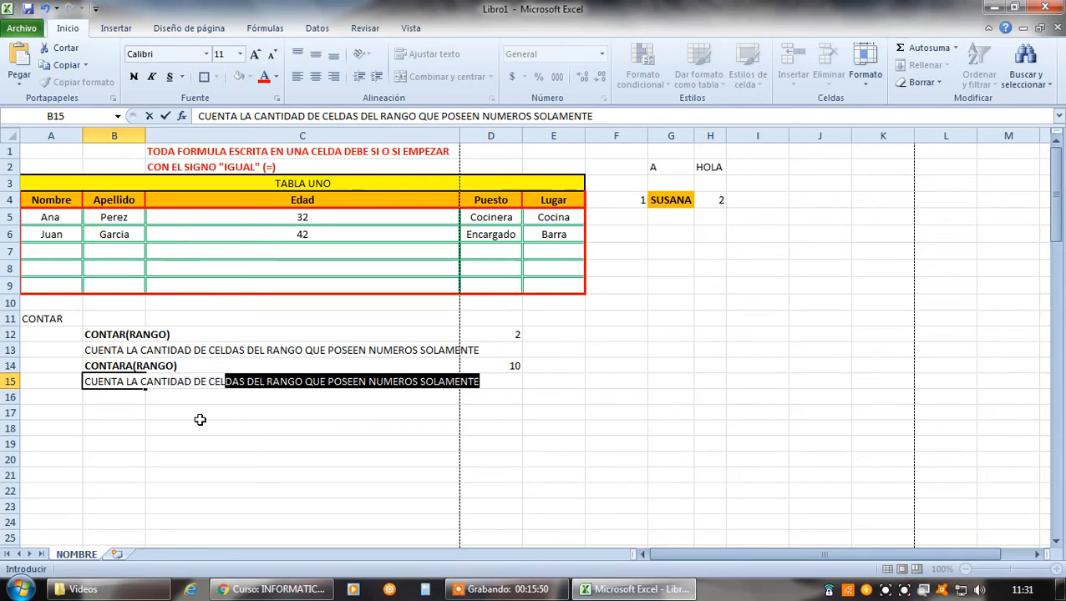
pyautogui.write('DAS DEL ')
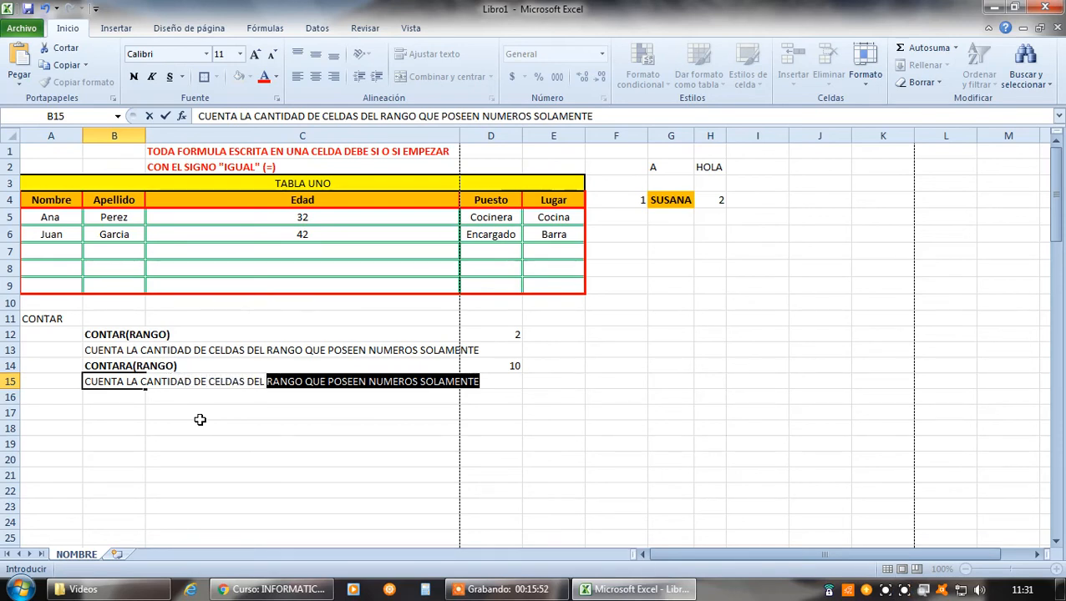
pyautogui.write('RANGO QUE POSEEN')
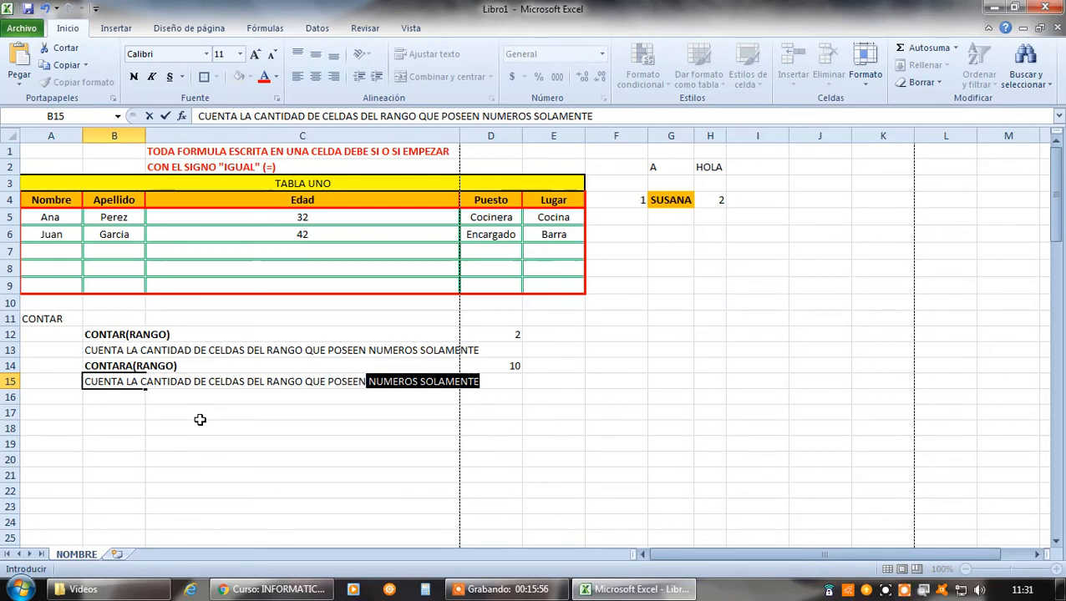
pyautogui.write(' SOL')
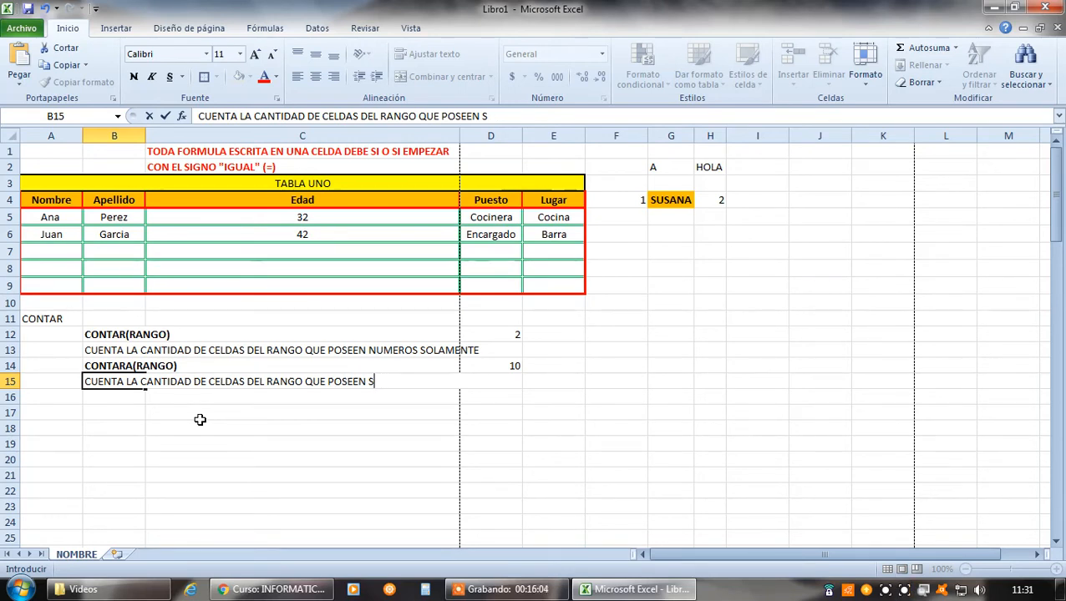
pyautogui.press('BackSpace')
pyautogui.write('ALGU')
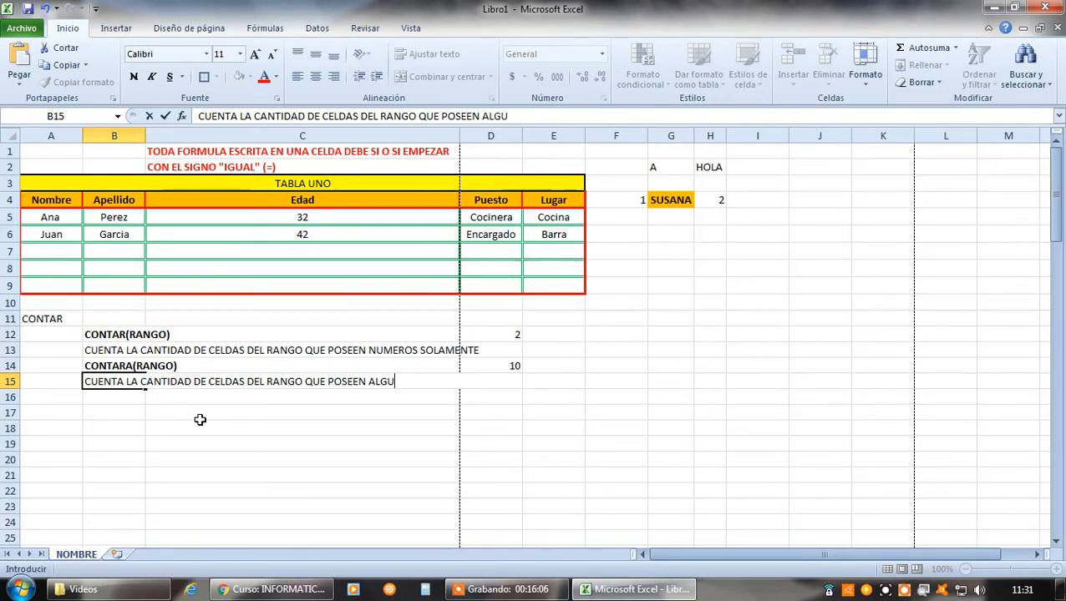
pyautogui.write('N CONTENI')
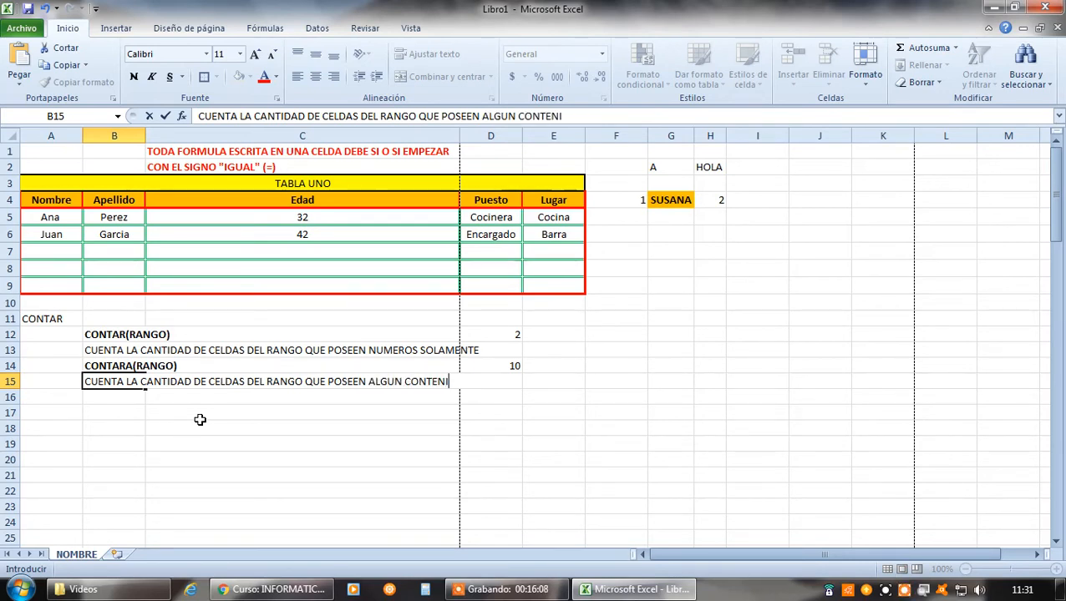
pyautogui.write('DO')
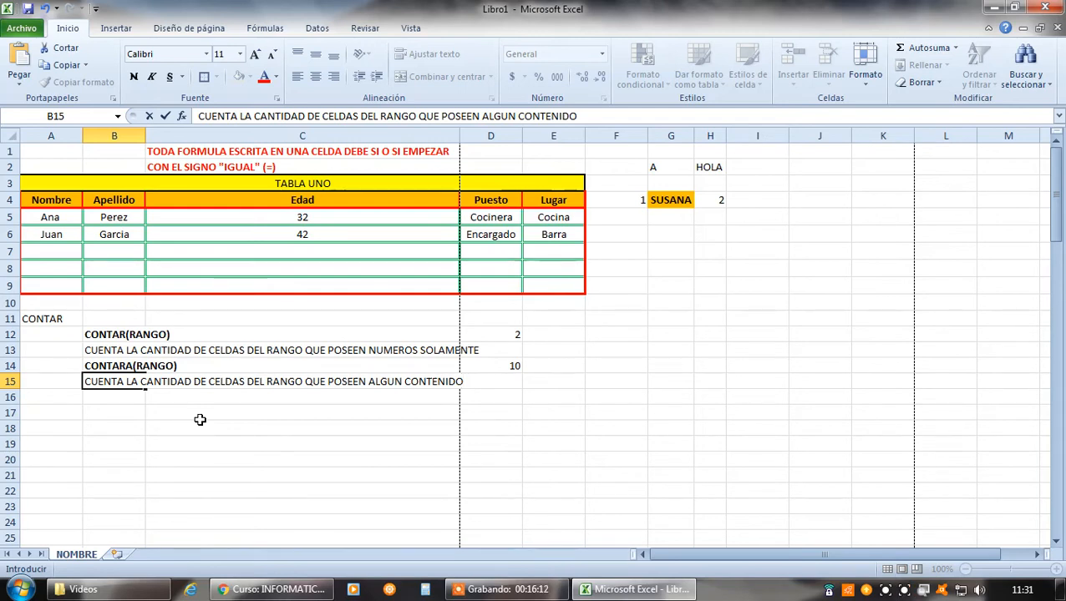
pyautogui.press('Return')
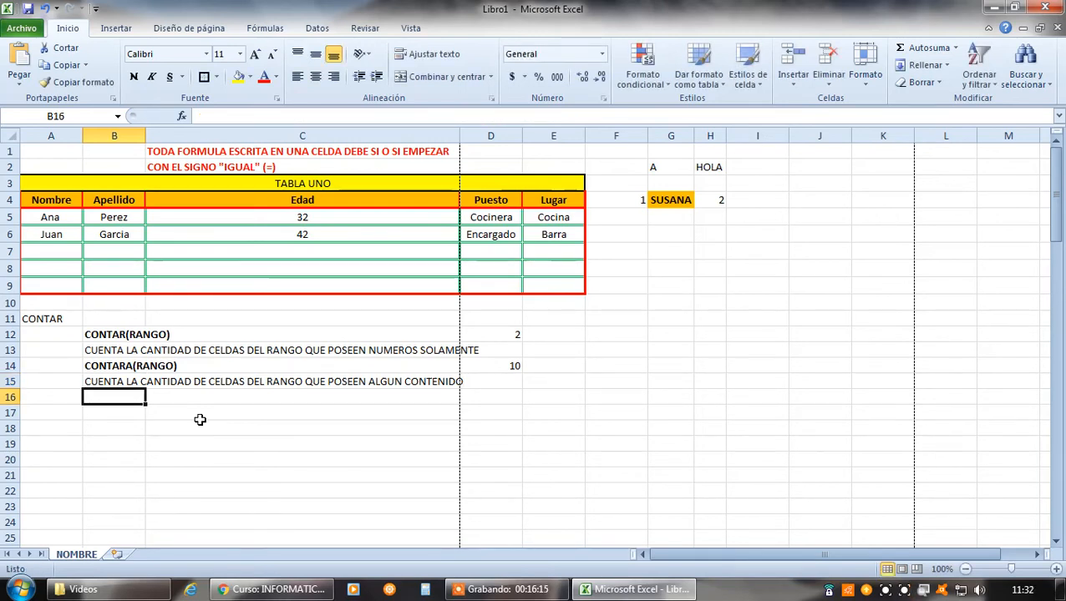
pyautogui.click(506, 369)
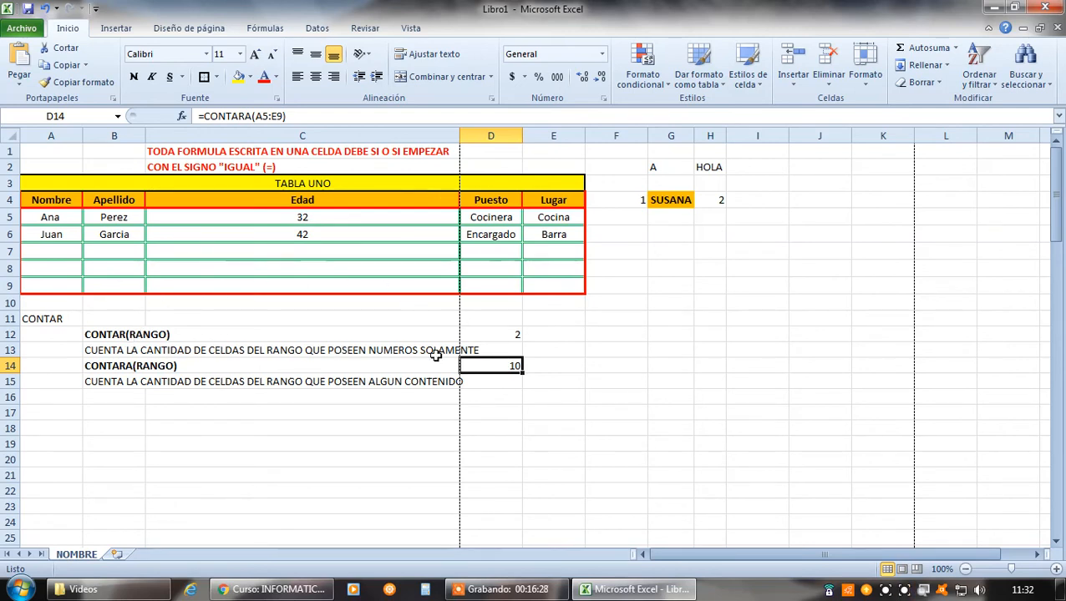
pyautogui.click(502, 332)
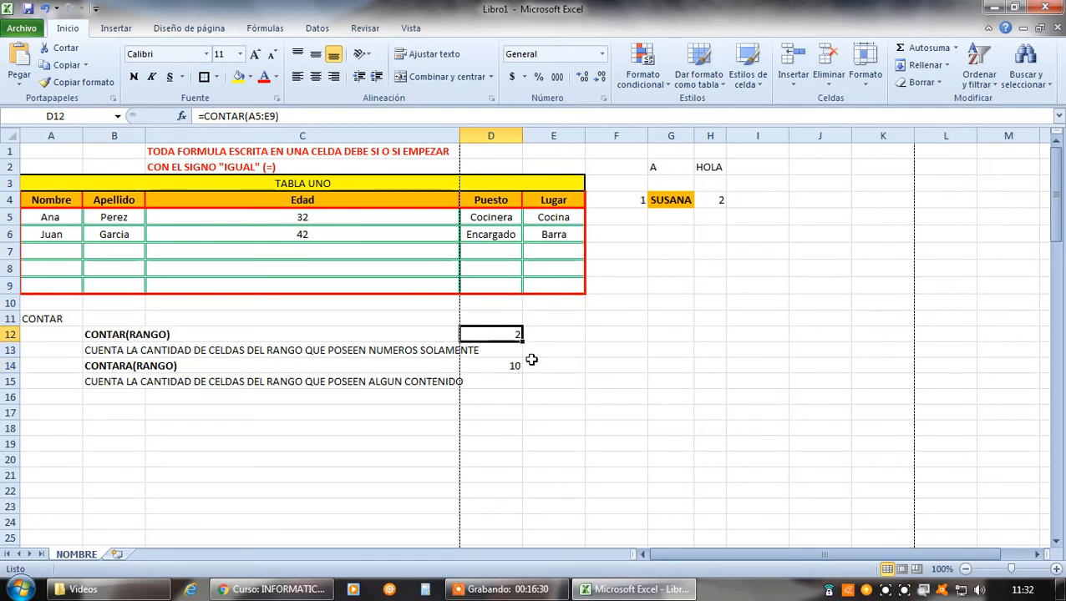
pyautogui.click(507, 366)
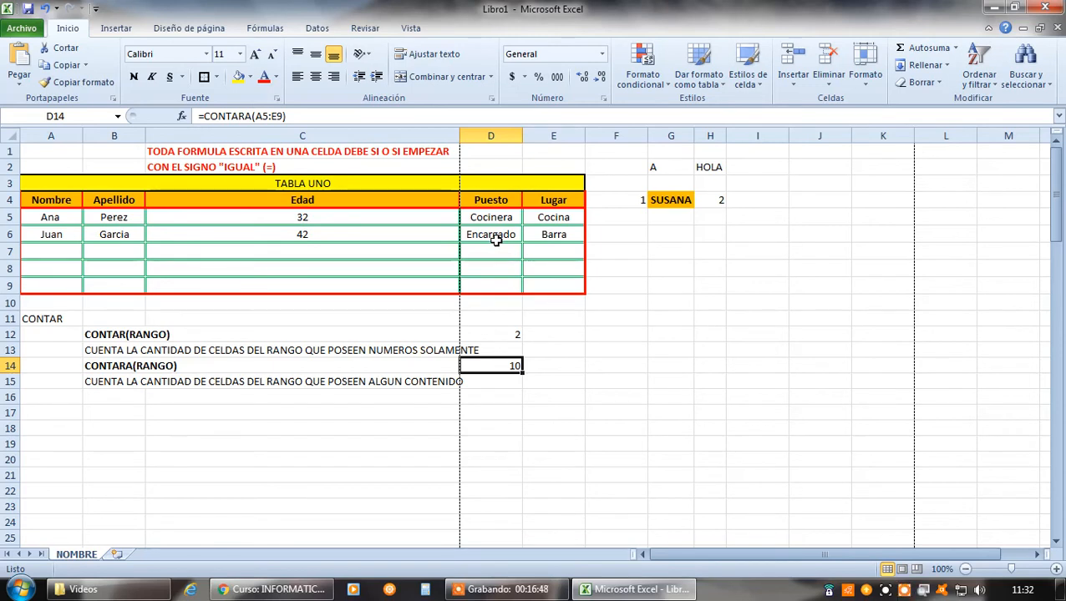
# Enter the syntax label CONTAR.BLANCO(RANGO) in B16 and make it bold
pyautogui.click(97, 401)
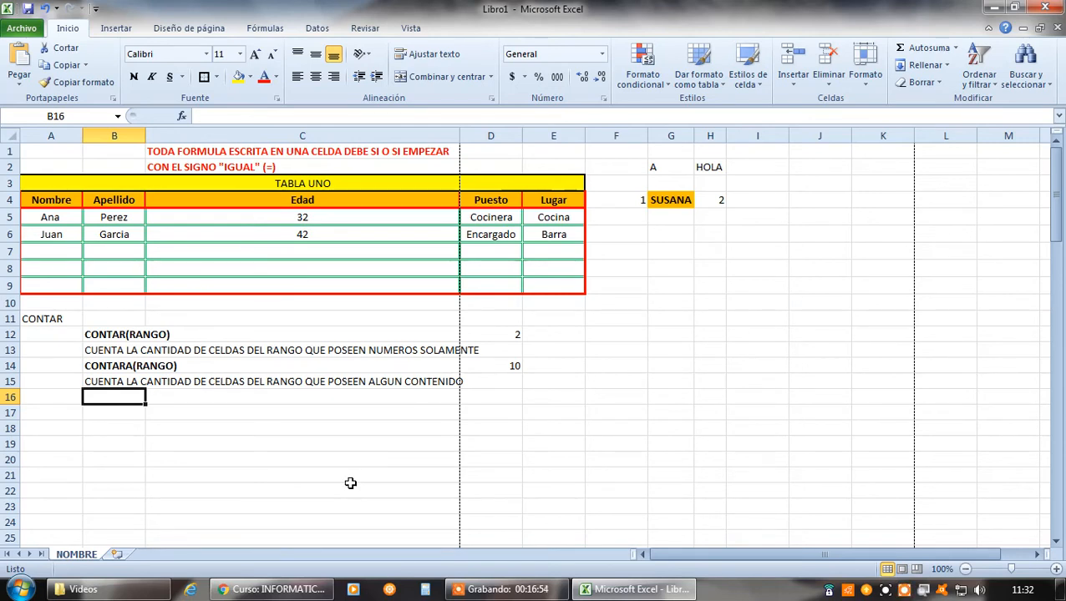
pyautogui.write('CO')
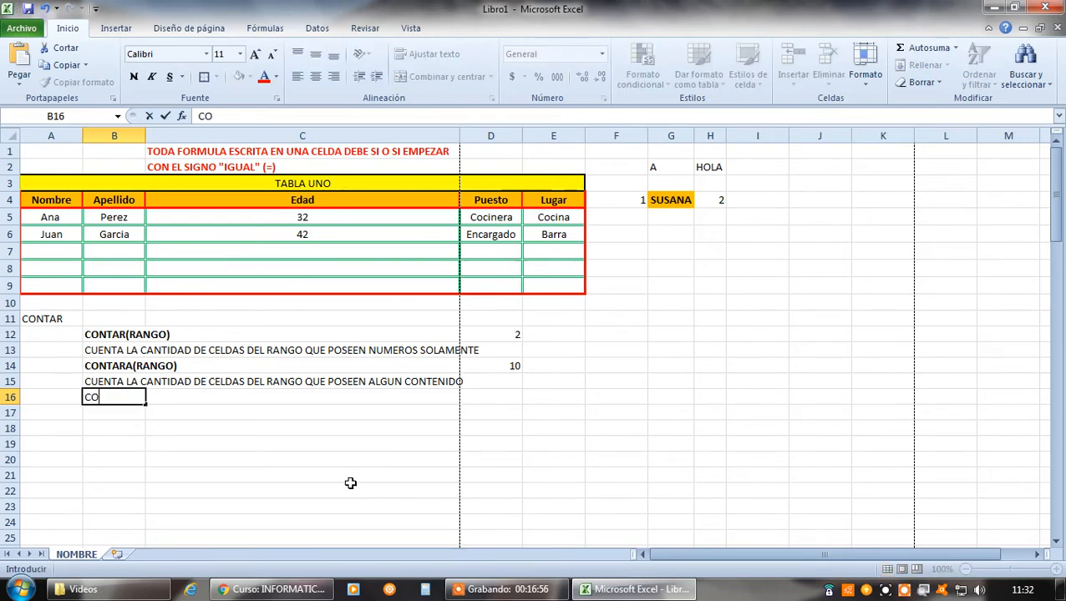
pyautogui.write('NTAR.')
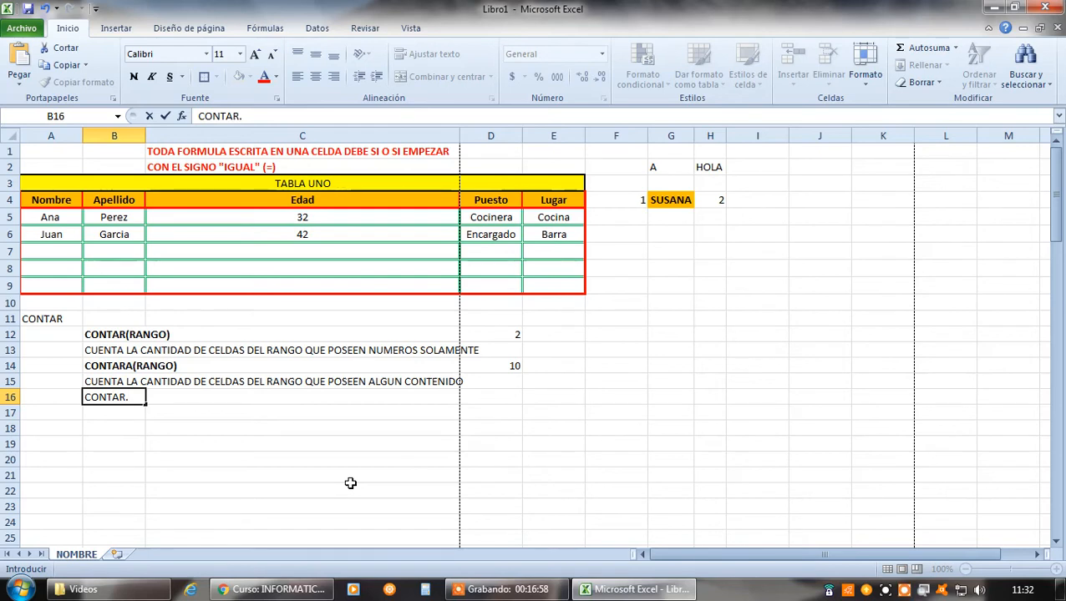
pyautogui.write('BLANCO(')
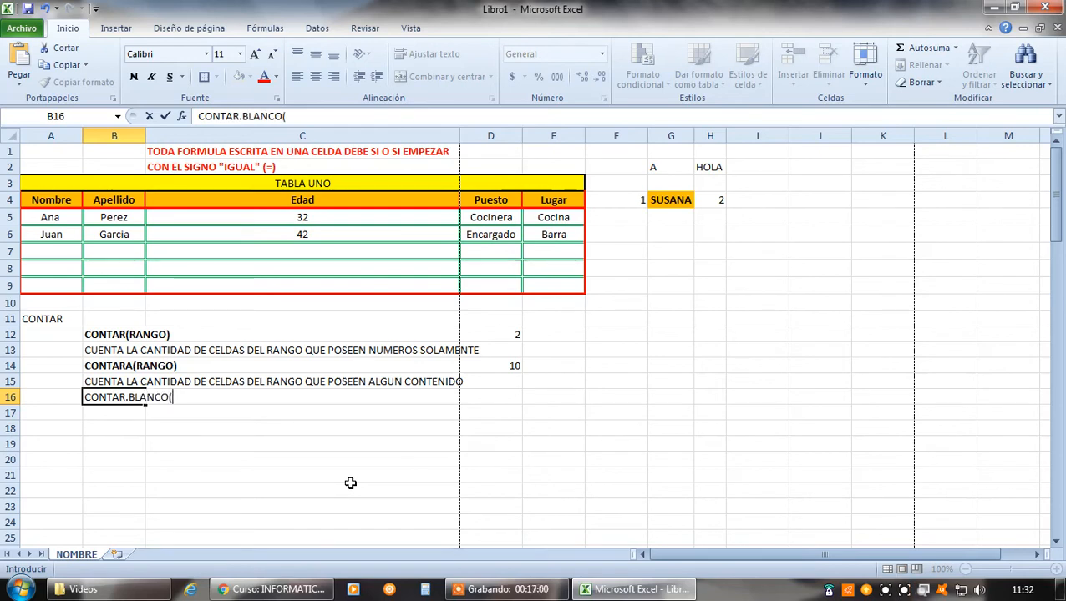
pyautogui.write('RANGO')
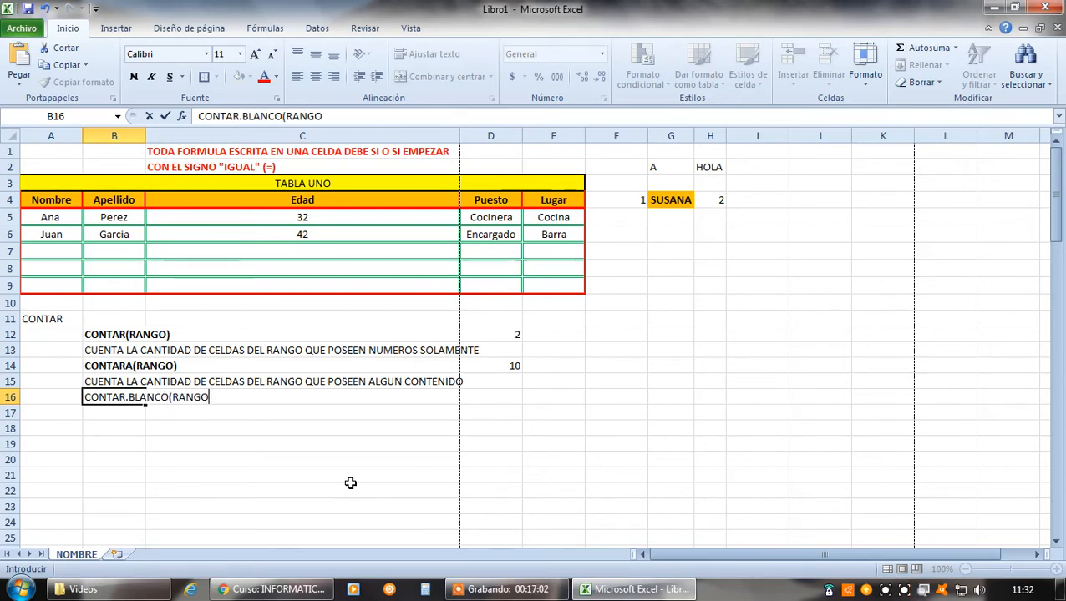
pyautogui.press('Return')
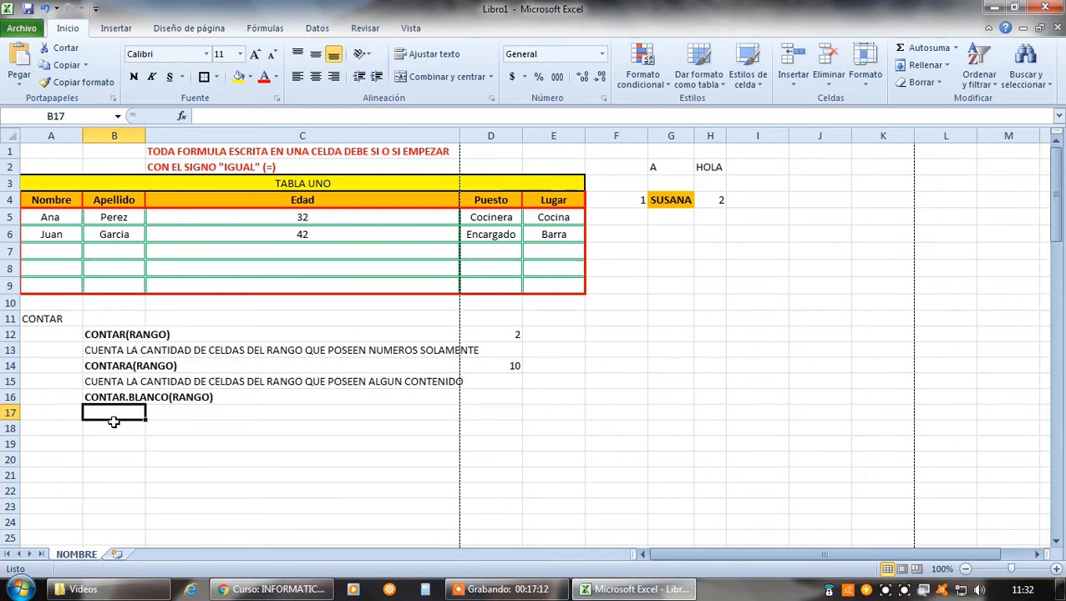
# Enter the description "CUENTA LAS CELDAS DEL RANGO QUE ESTAN VACIAS" in B17, below the CONTAR.BLANCO syntax
pyautogui.write('CUEN')
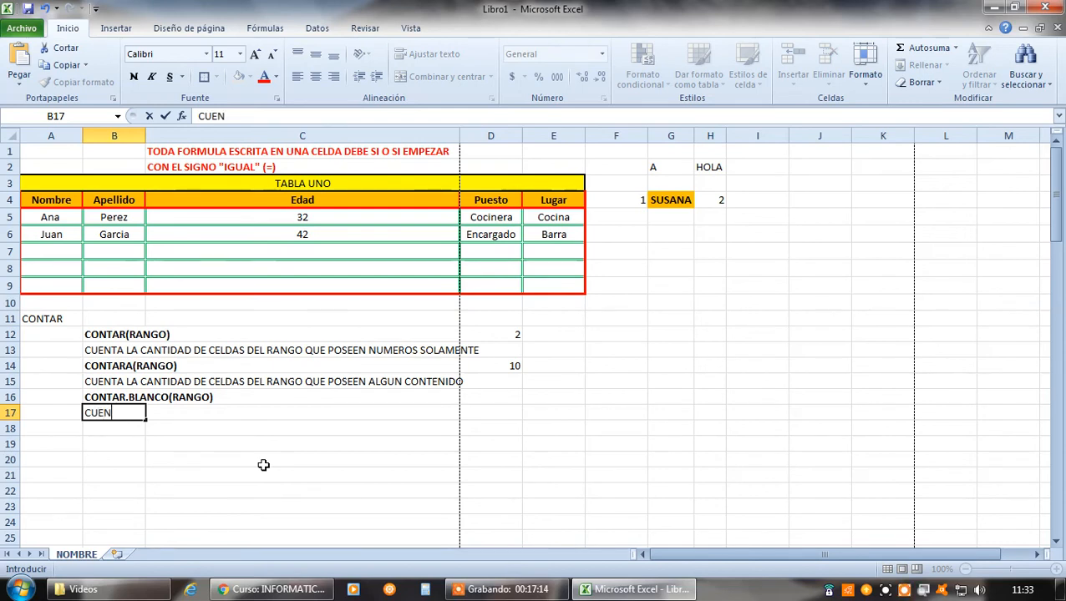
pyautogui.write('TA LAS CELDA')
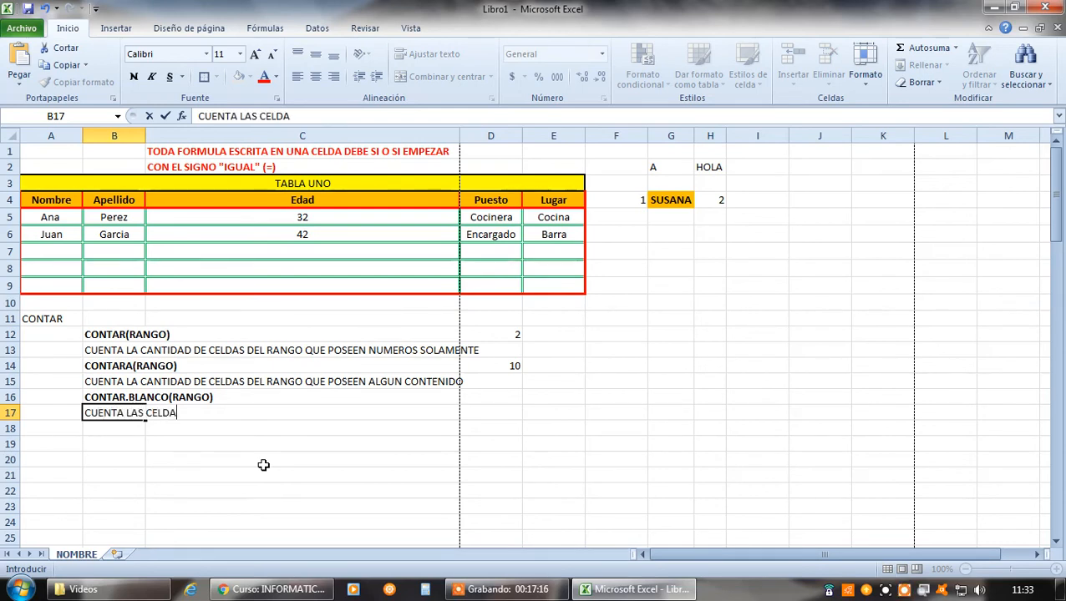
pyautogui.write('S DEL RANGO')
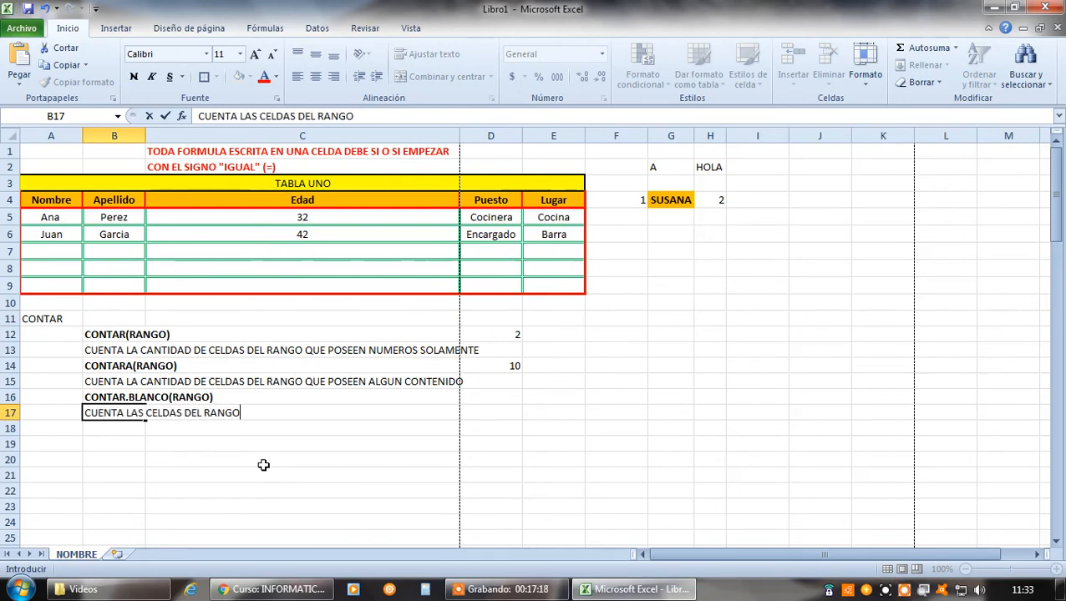
pyautogui.write(' QUE ESTAN')
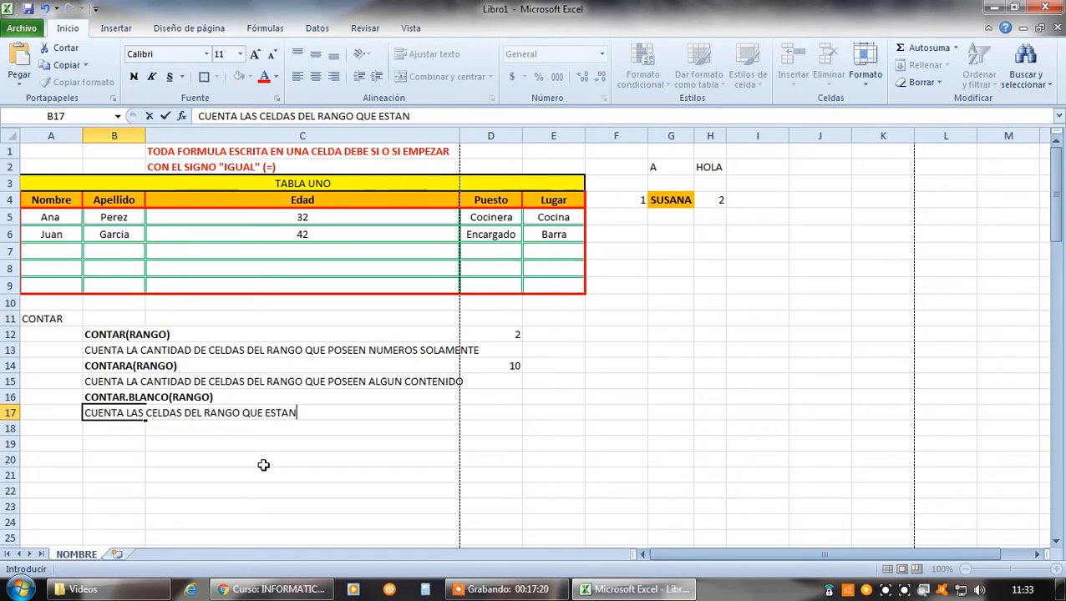
pyautogui.write(' VACIAS')
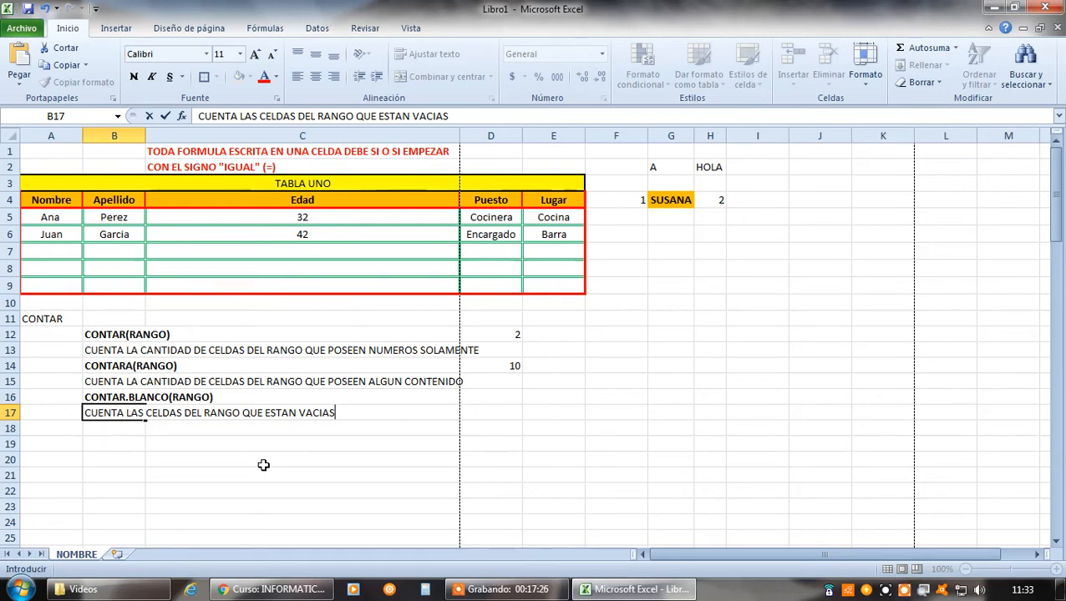
# Enter =CONTAR.BLANCO(A5:E9) in D17 to count the empty cells in the table body, and compare it with the CONTARA formula in D14
pyautogui.click(493, 415)
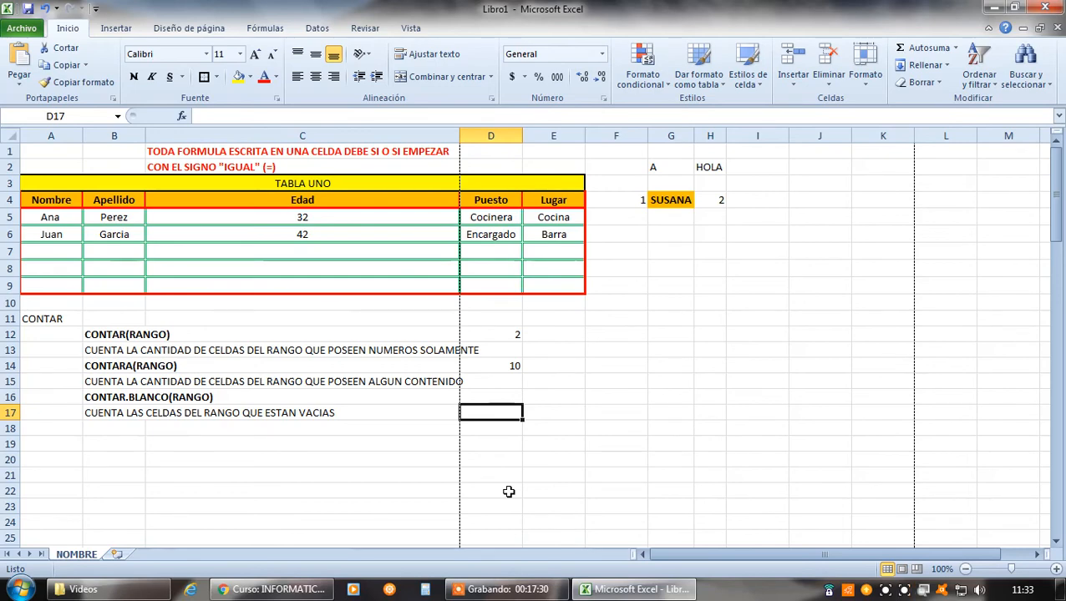
pyautogui.write('=')
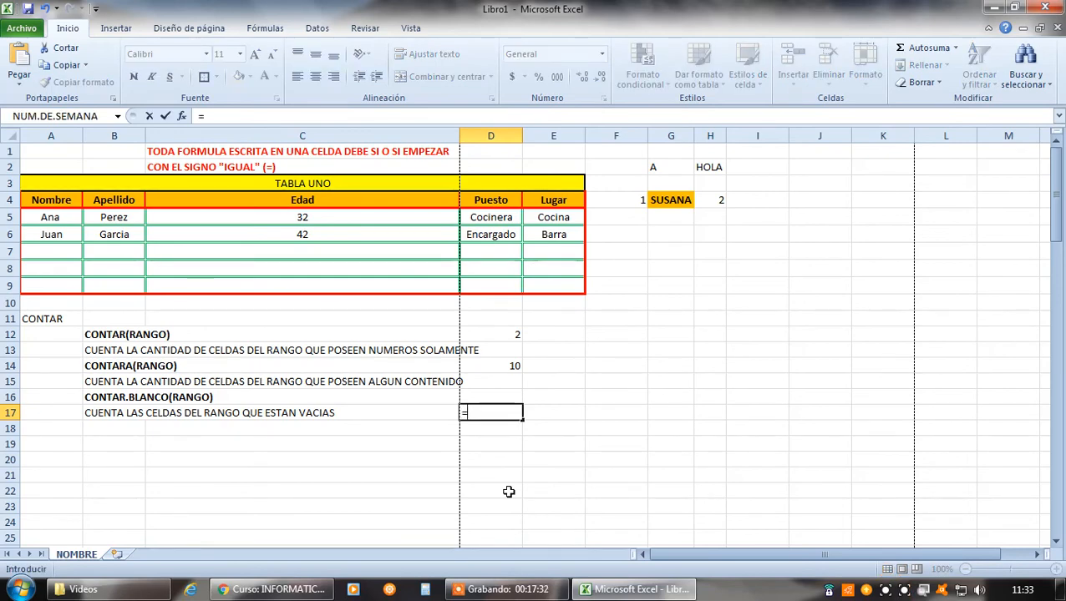
pyautogui.write('CONTAR.')
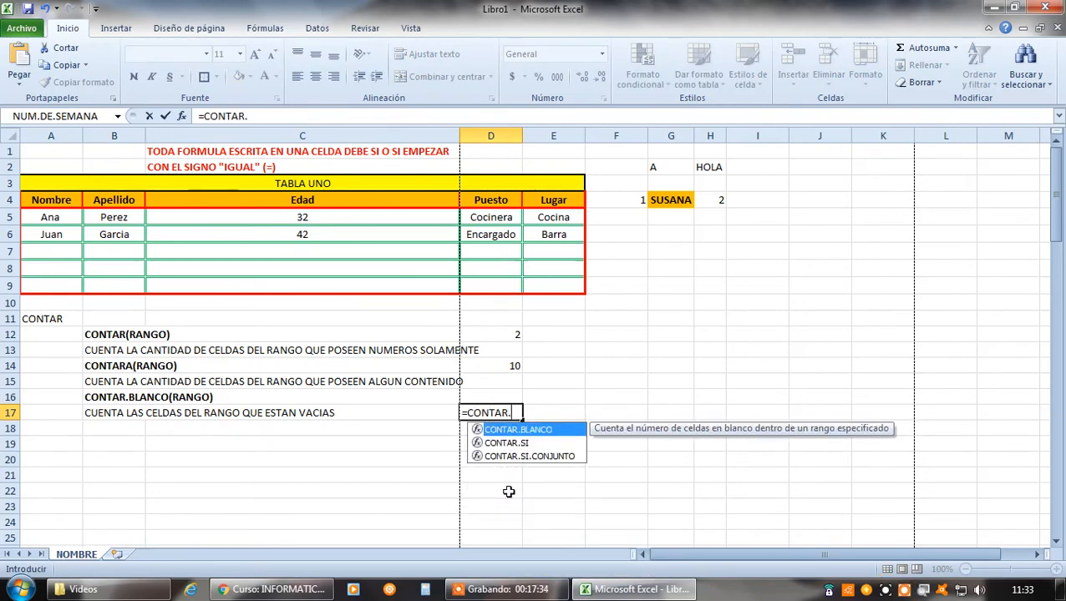
pyautogui.write('BLANCO(')
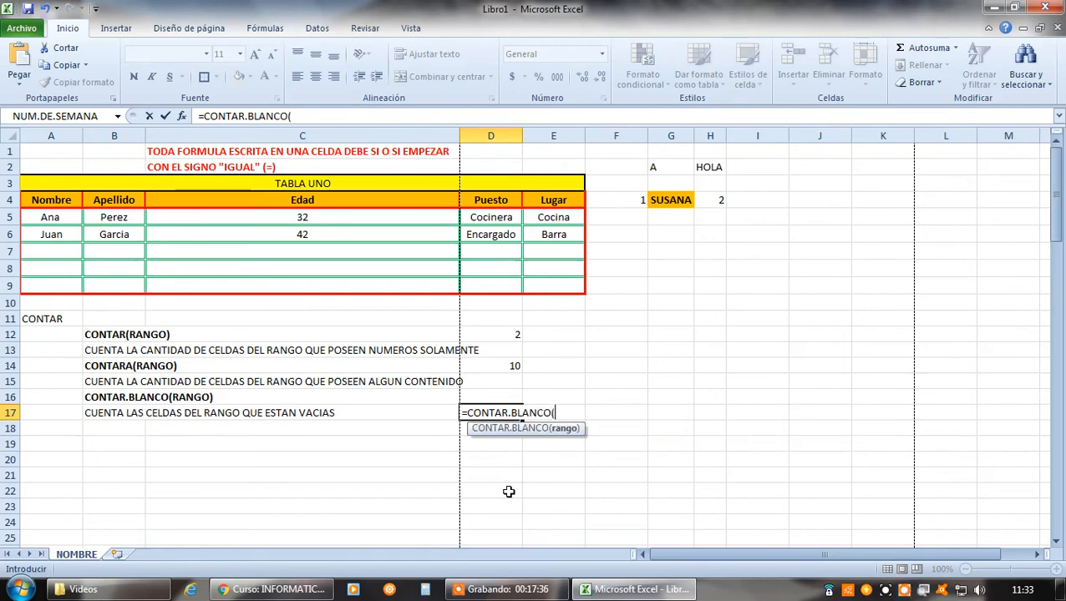
pyautogui.moveTo(51, 217); pyautogui.dragTo(559, 286)
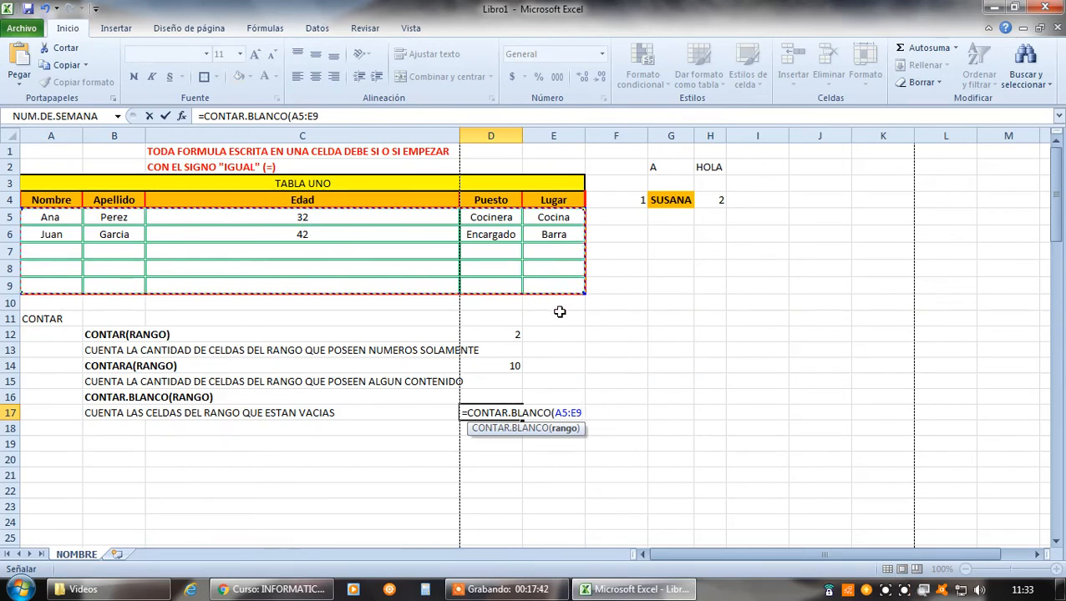
pyautogui.press('Return')
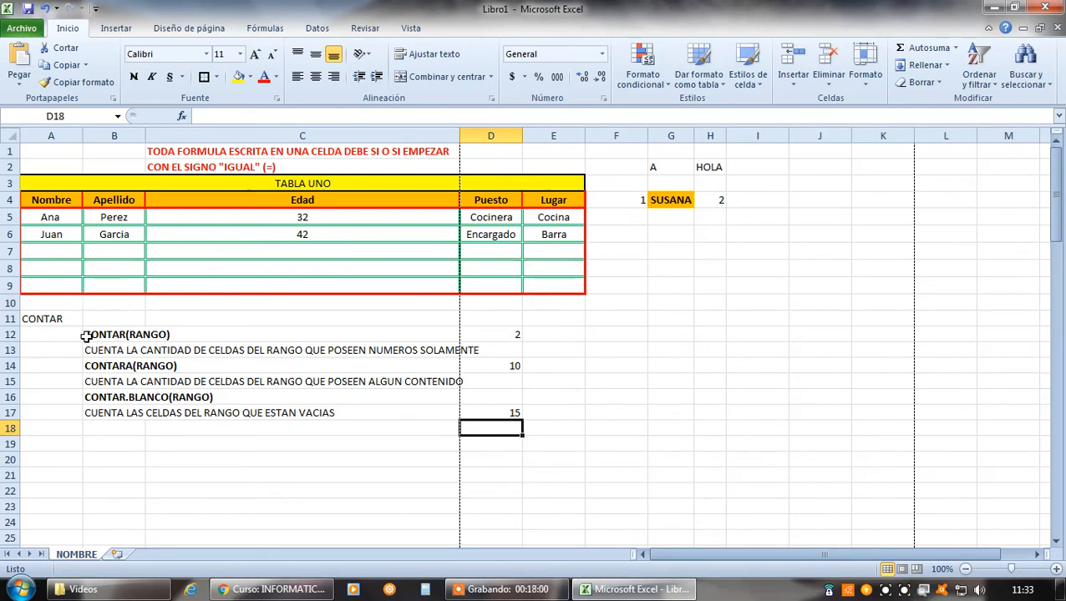
pyautogui.click(109, 366)
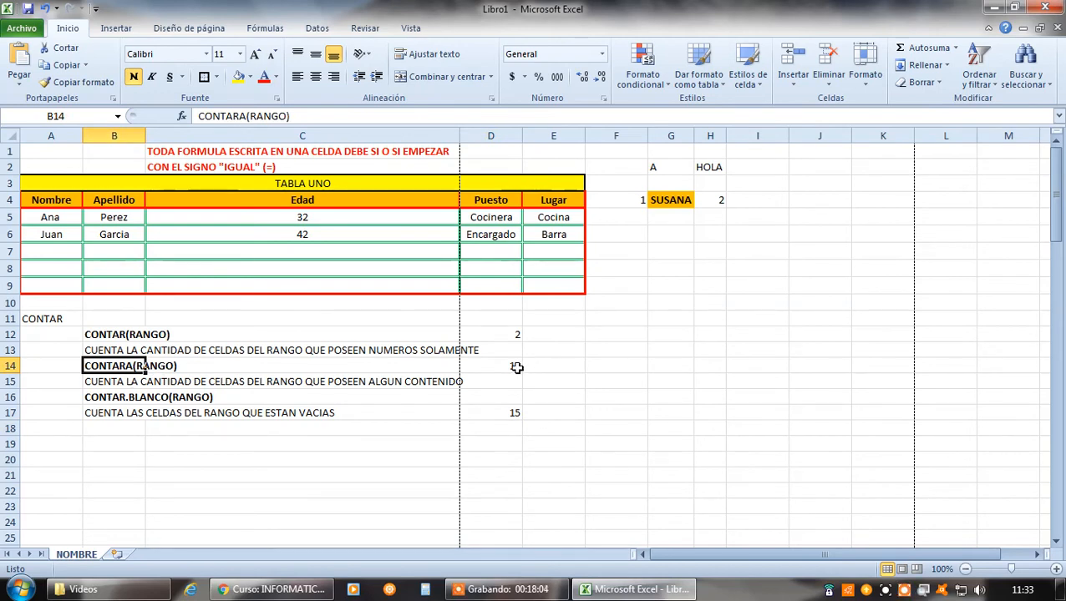
pyautogui.click(127, 397)
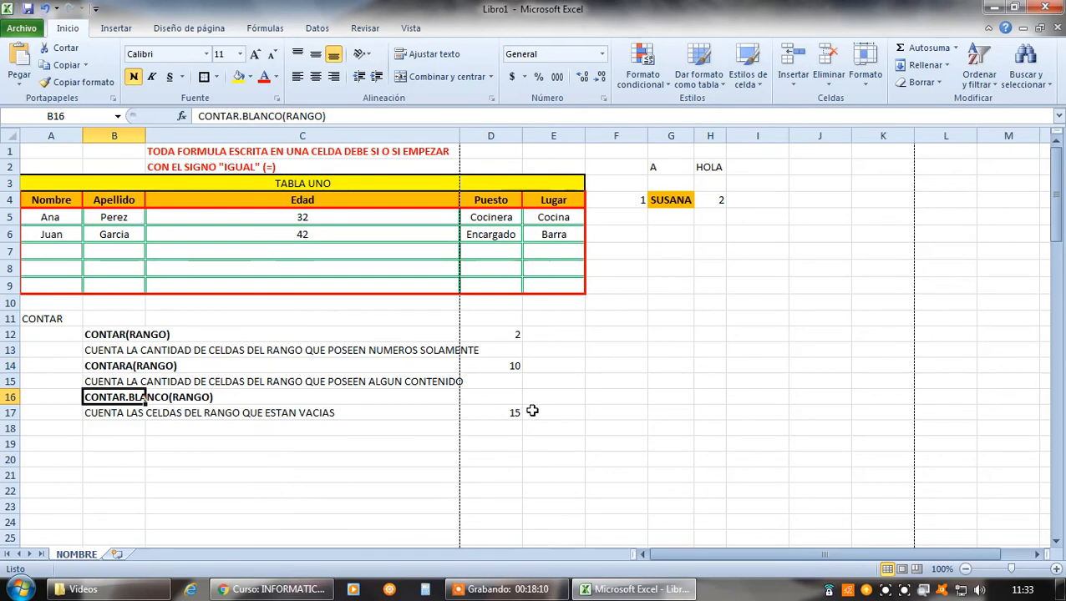
pyautogui.moveTo(542, 366); pyautogui.dragTo(544, 412)
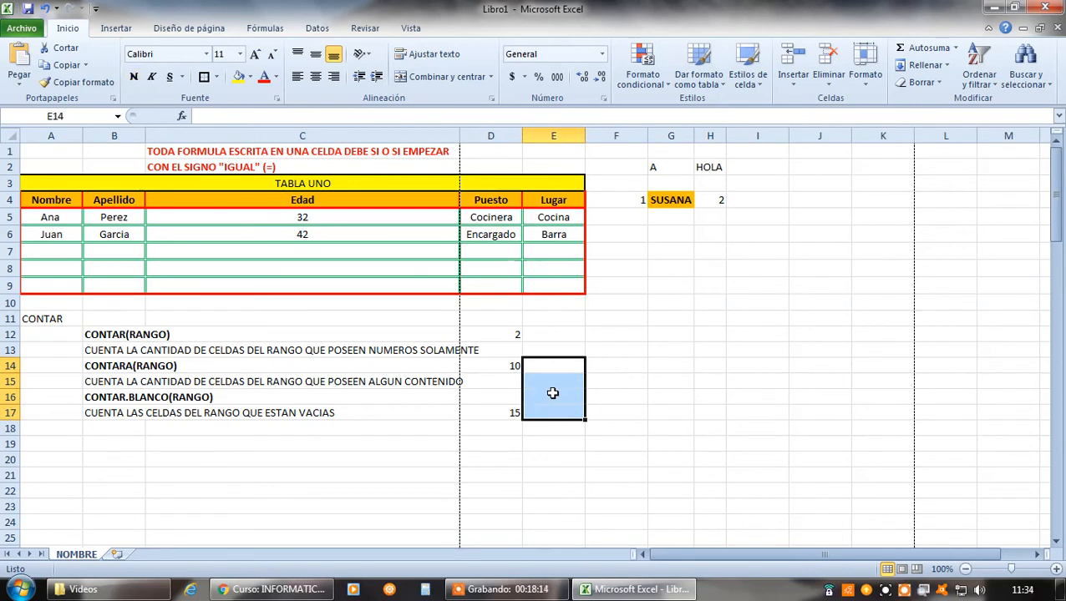
pyautogui.click(511, 365)
pyautogui.click(513, 412)
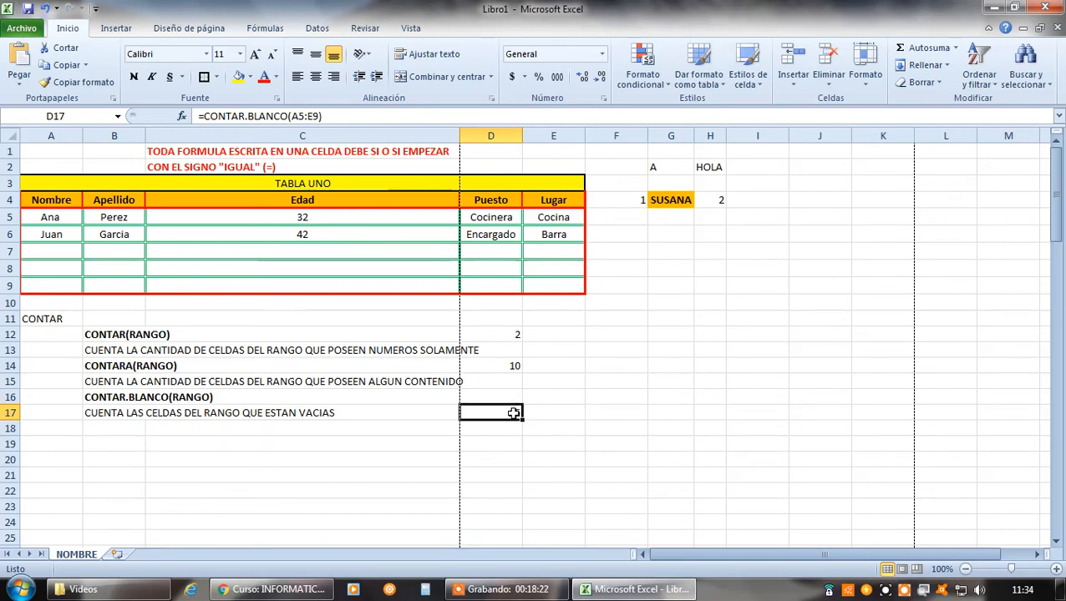
# Compare the CONTARA formula in D14, the CONTAR formula in D12 and the CONTAR.BLANCO formula in D17
pyautogui.click(502, 365)
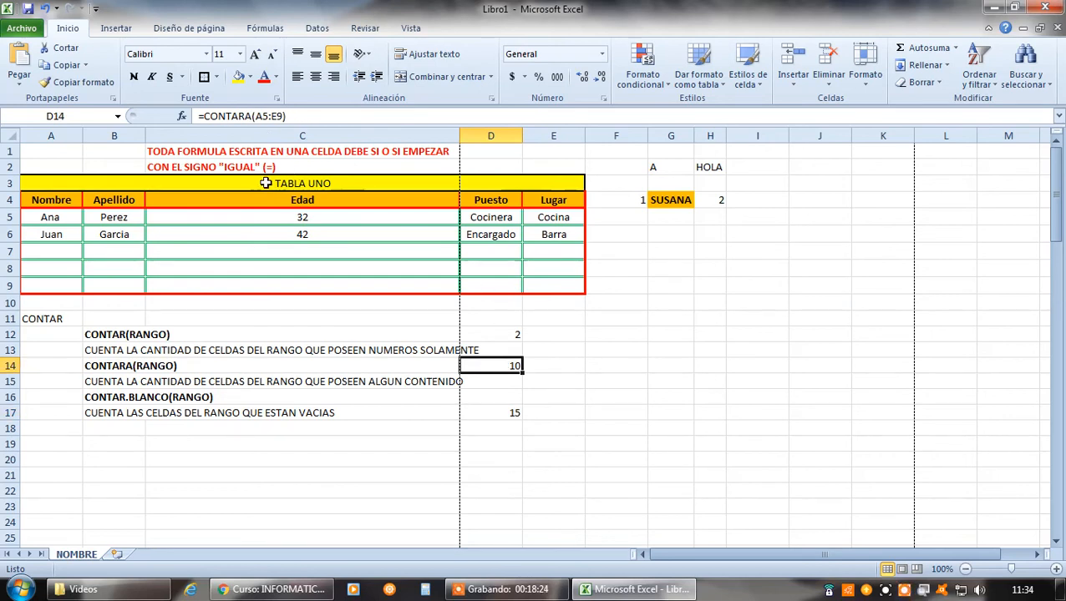
pyautogui.click(509, 335)
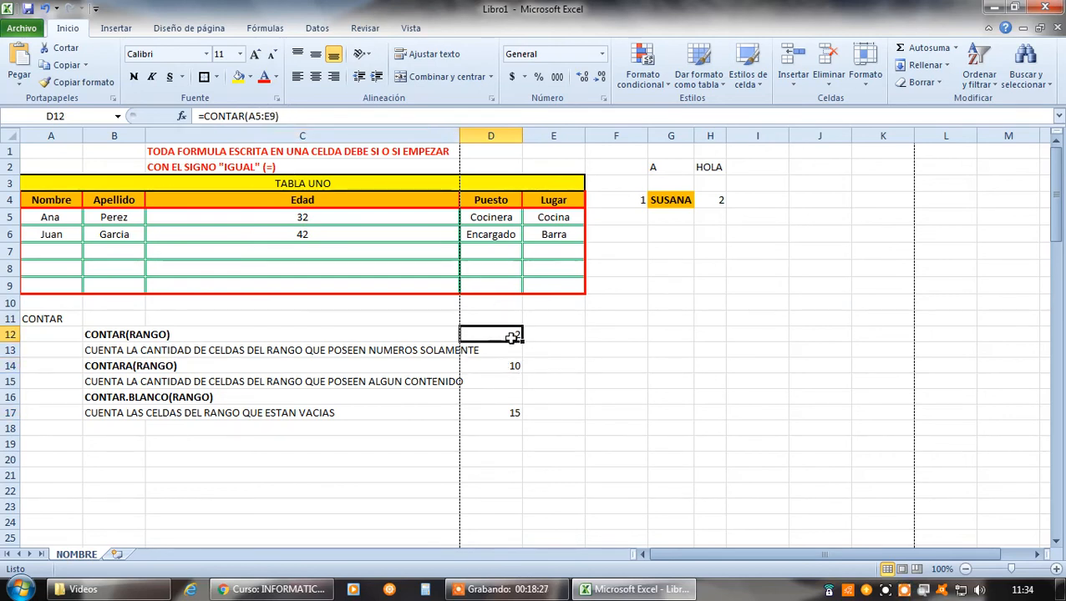
pyautogui.click(512, 414)
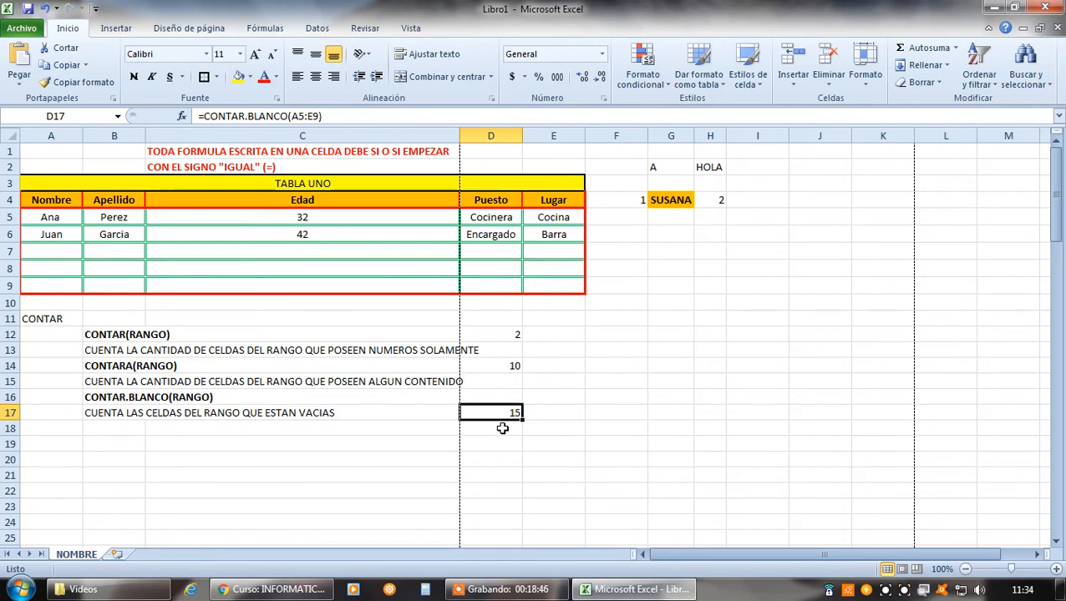
pyautogui.click(603, 476)
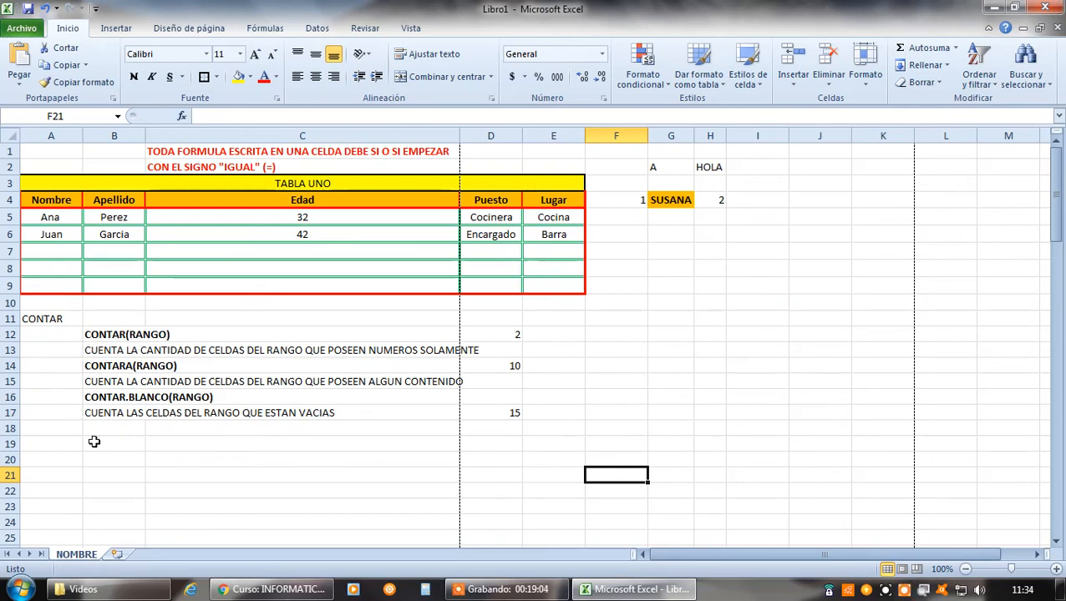
# Enter the syntax label CONTAR.SI(RANGO;CONDICION) in B18, below the CONTAR.BLANCO description
pyautogui.click(114, 427)
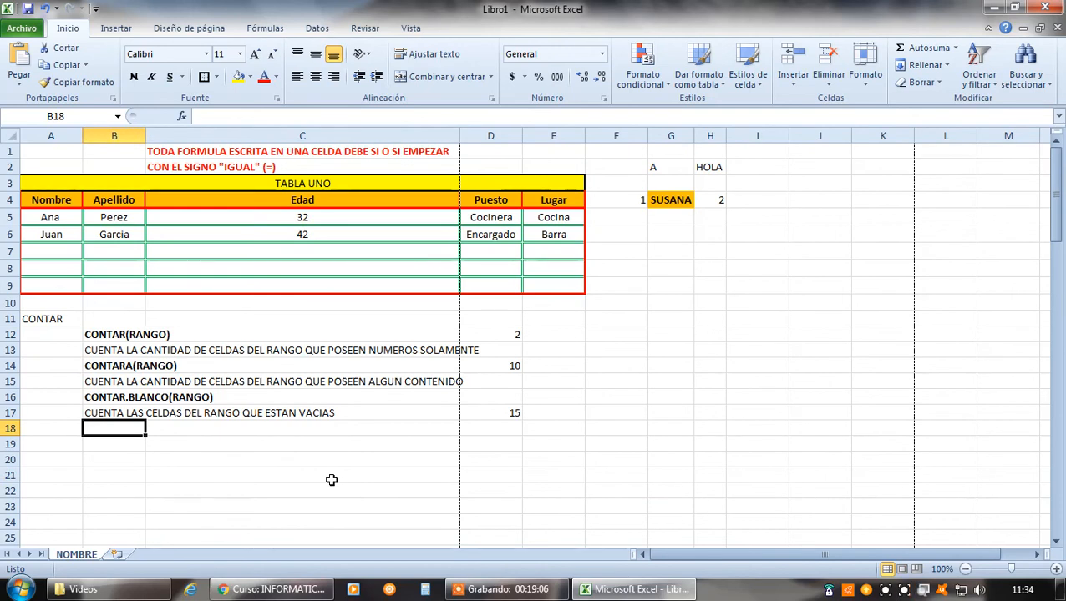
pyautogui.write('CONTAR.')
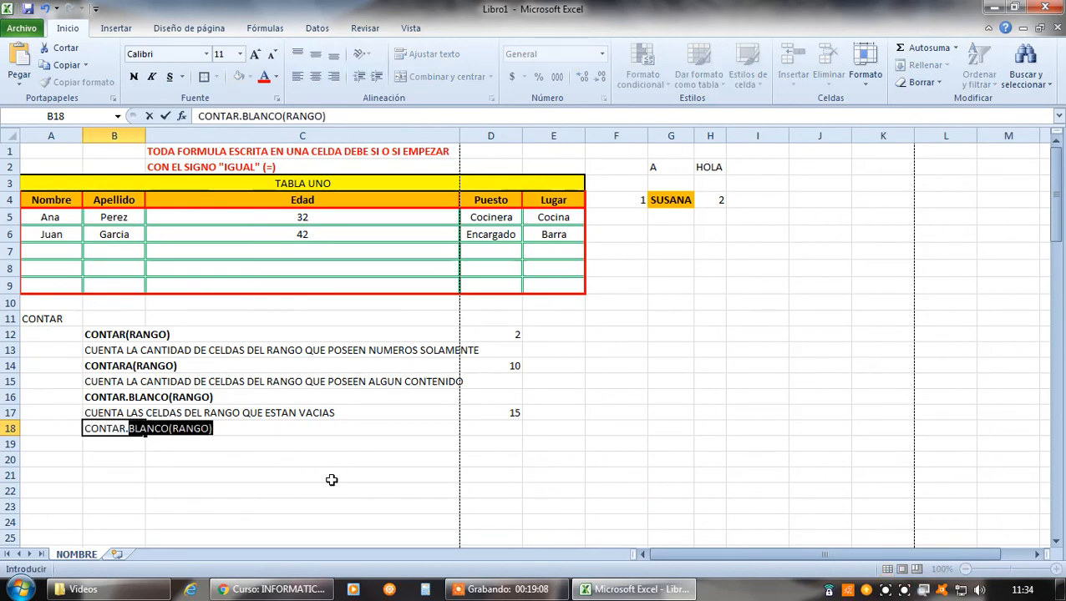
pyautogui.write('SI(')
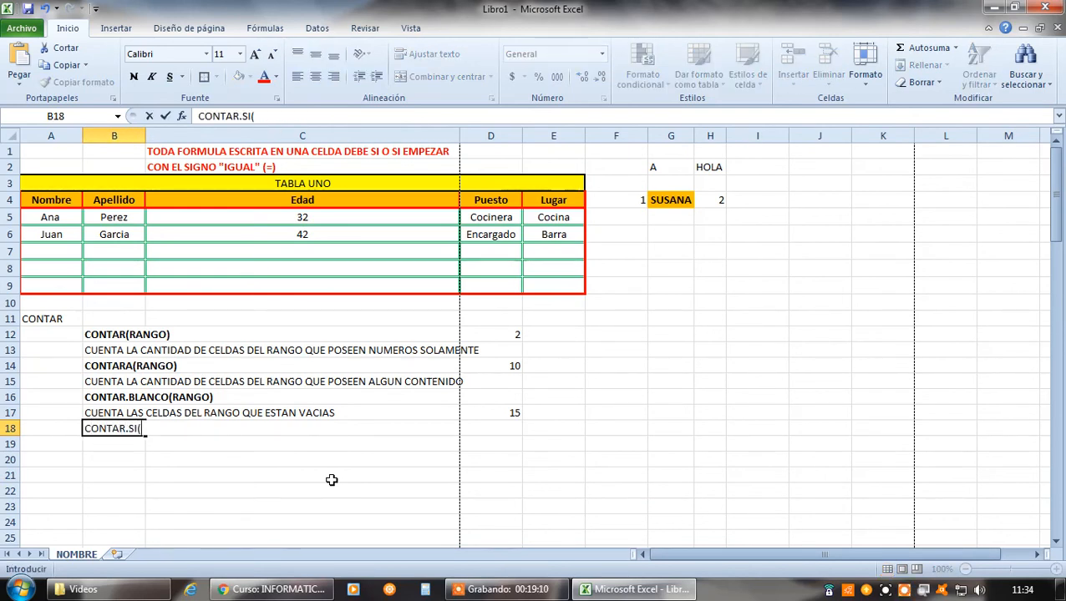
pyautogui.write('RANGO')
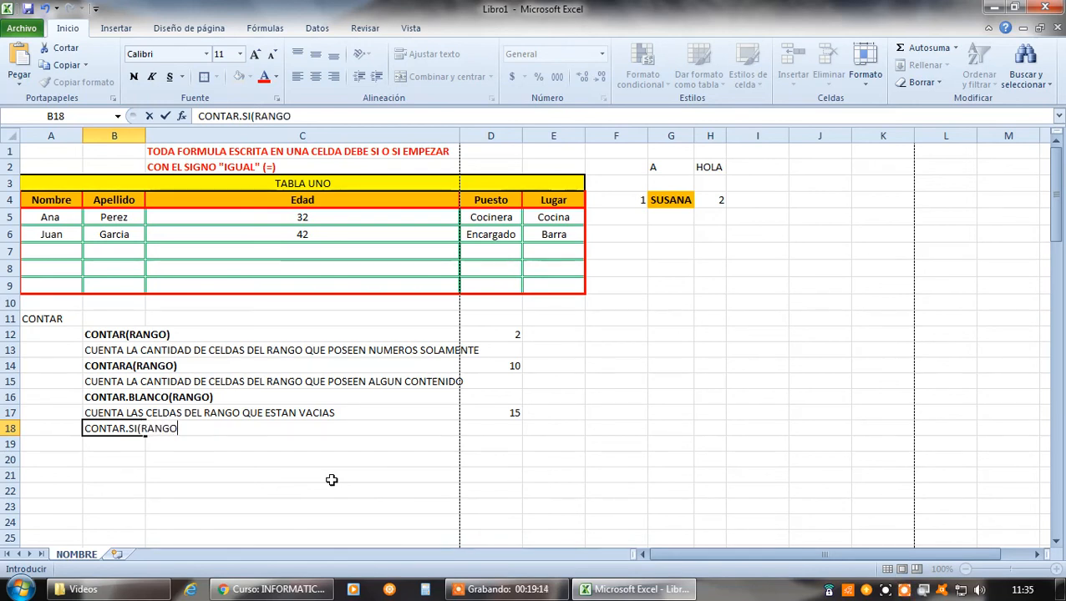
pyautogui.write(';')
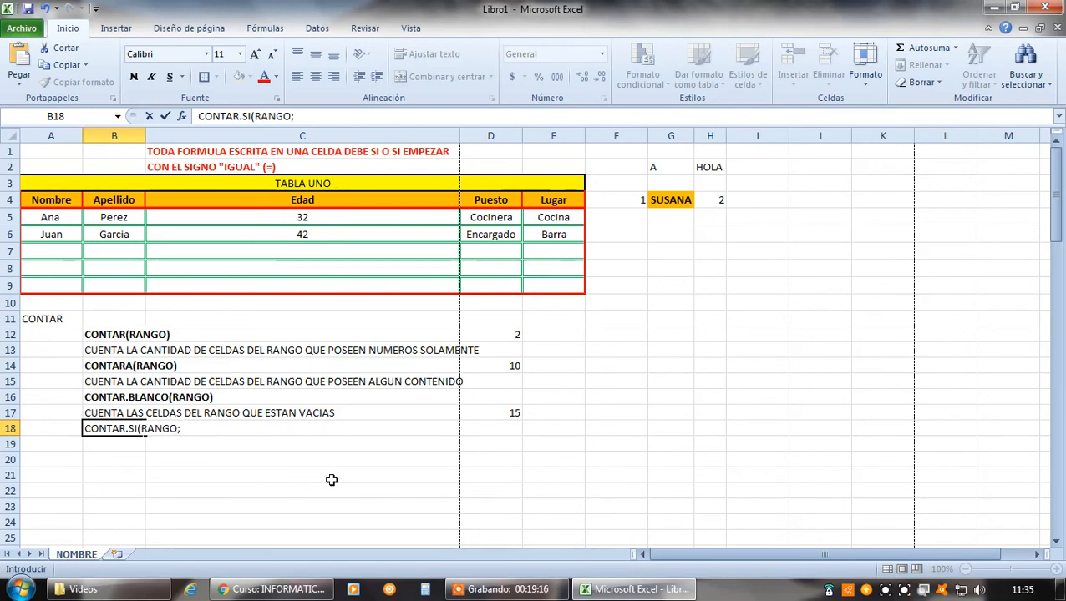
pyautogui.write('CONDICION')
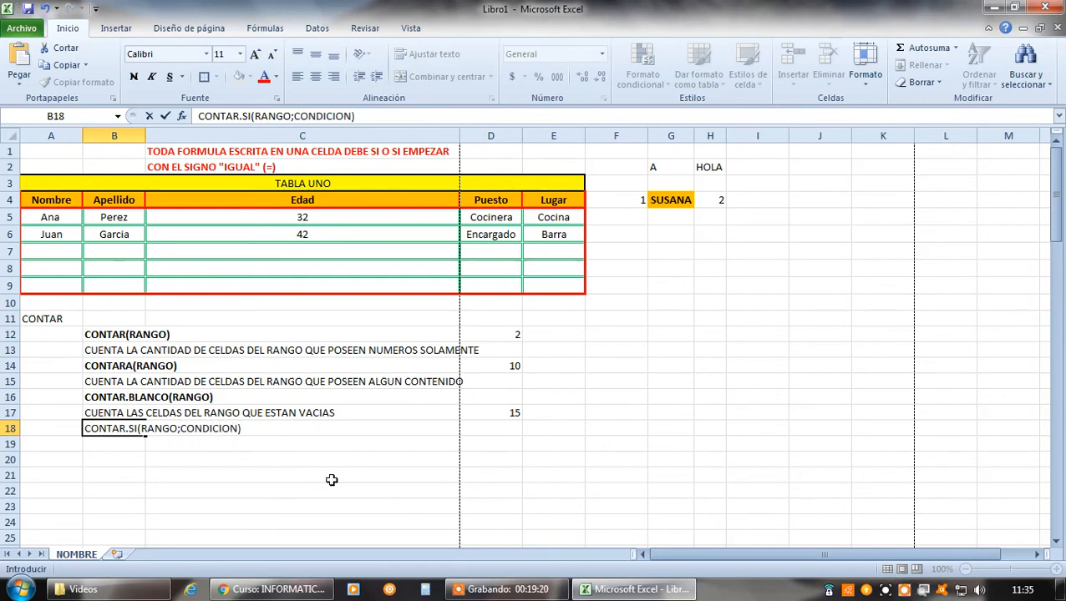
pyautogui.press('Return')
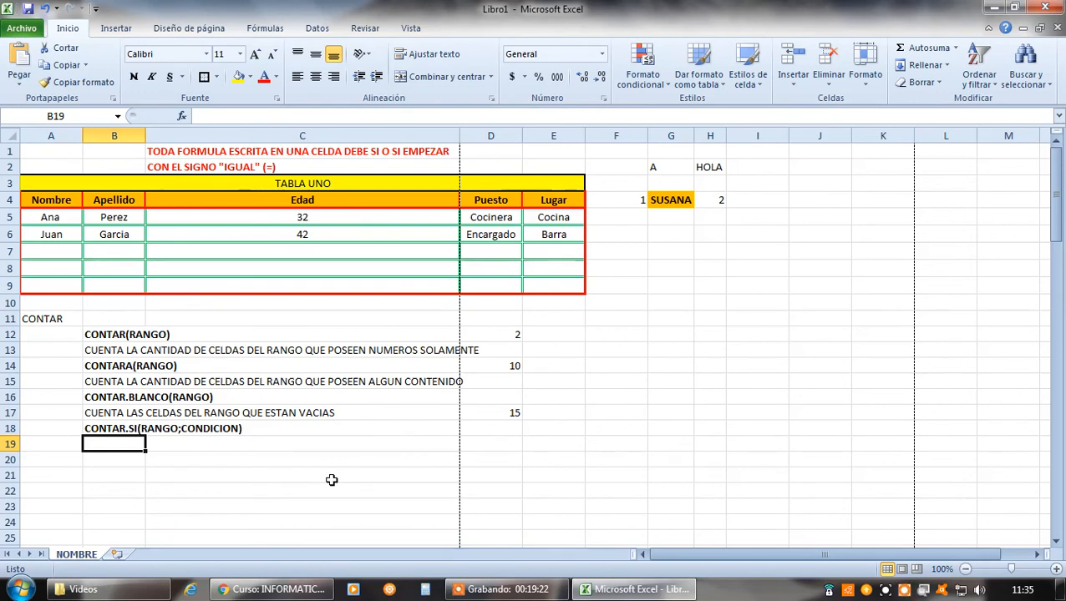
# Enter the description "CUENTA LAS CELDAS DEL RANGO QUE CUMPLEN CON LA CONDICION" in B19, below the CONTAR.SI syntax
pyautogui.write('CUENTA')
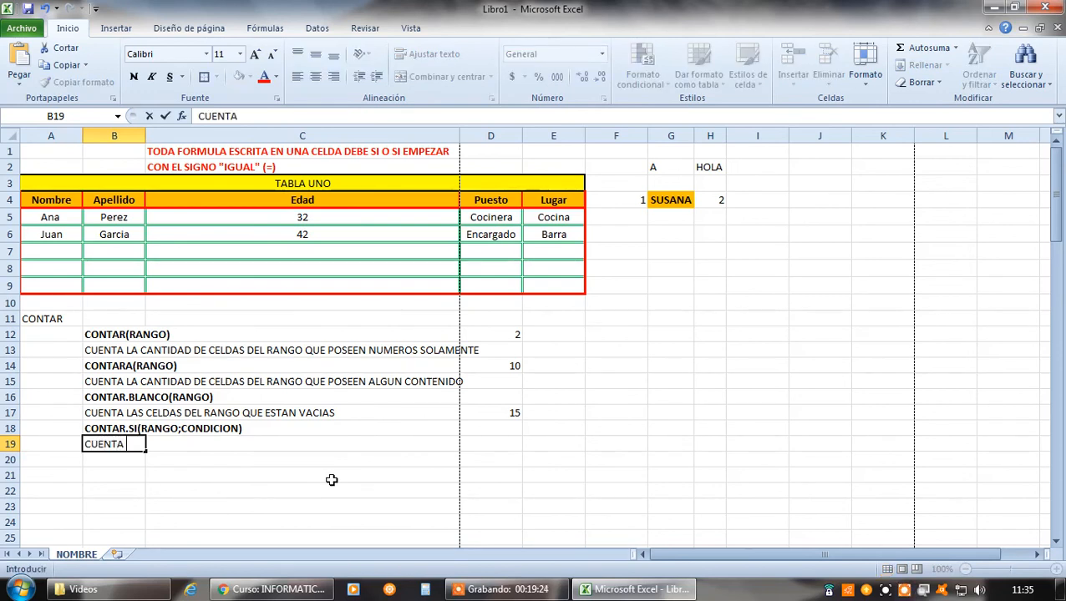
pyautogui.write(' LAS CELDAS DE')
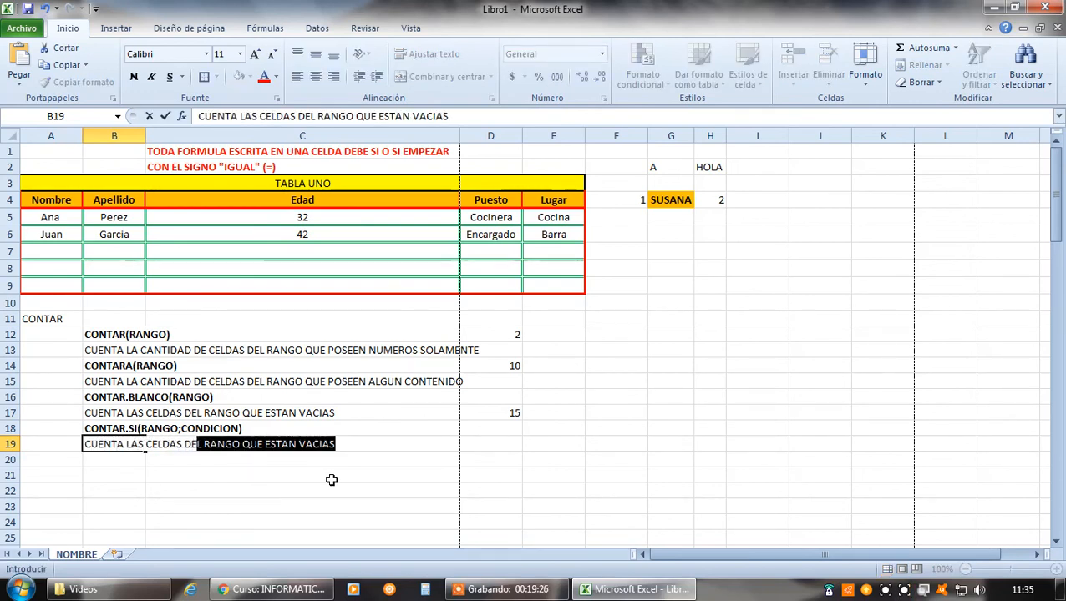
pyautogui.write('L RANGO QUE')
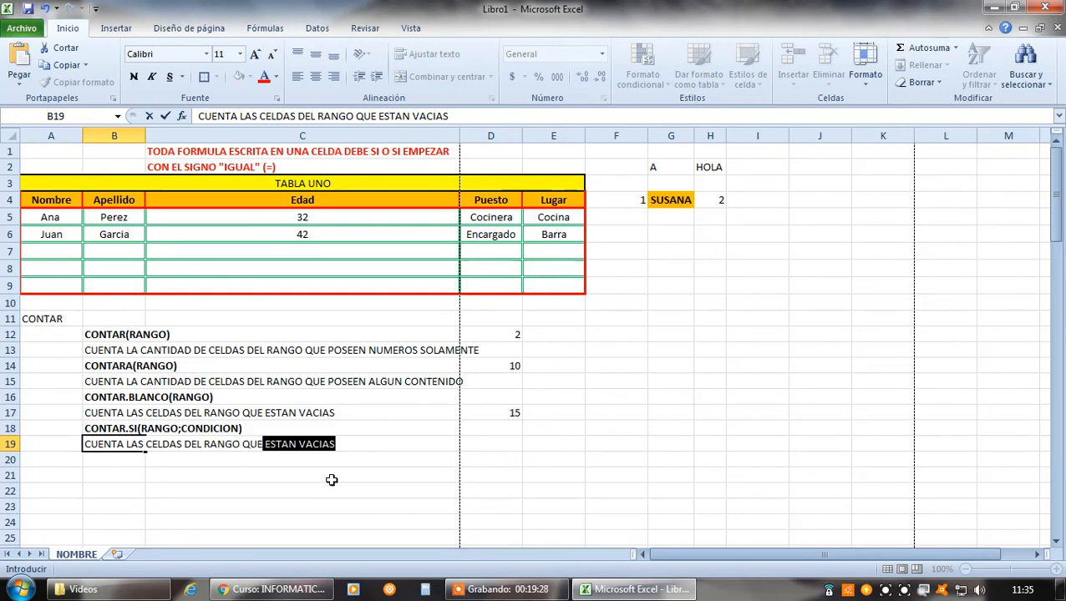
pyautogui.write(' CUMPLEN ')
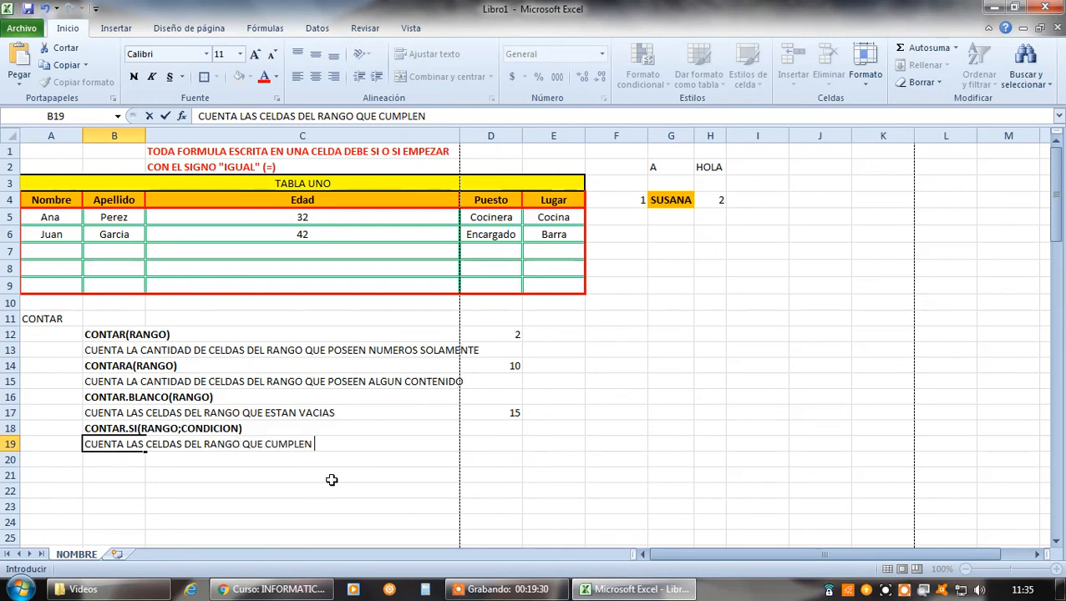
pyautogui.write('CON LA CONDICION')
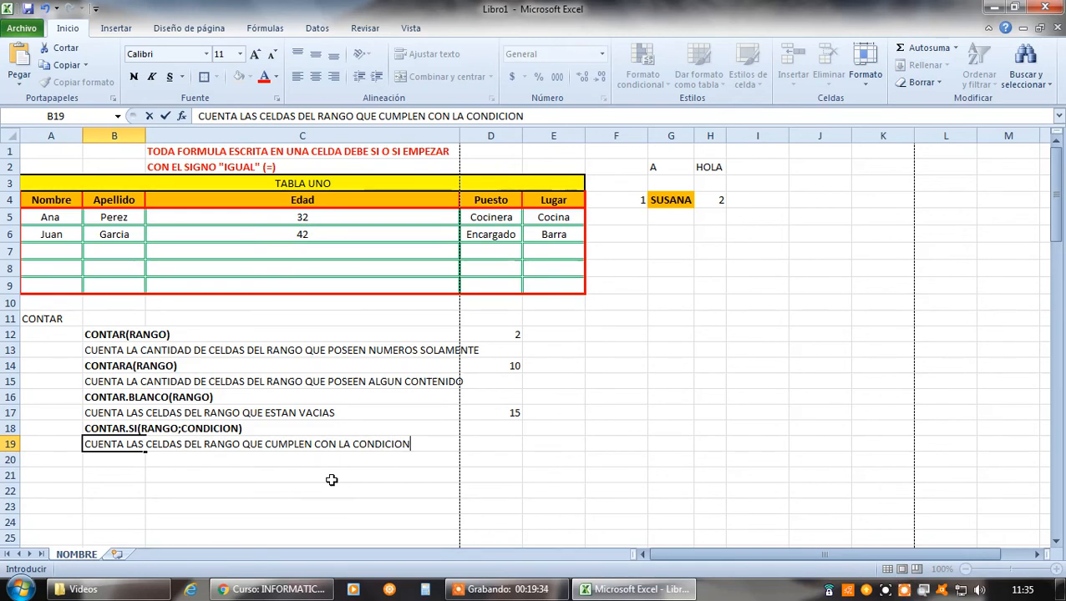
pyautogui.press('Return')
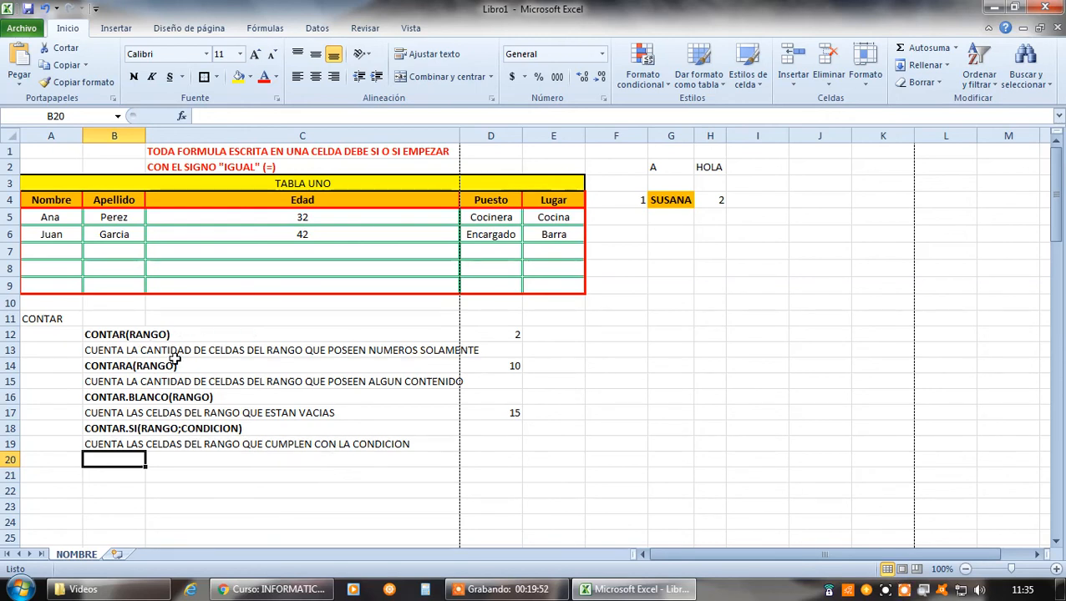
# Review the counting formulas in D12, D14 and D17 against their descriptions and the table range they cover
pyautogui.click(513, 334)
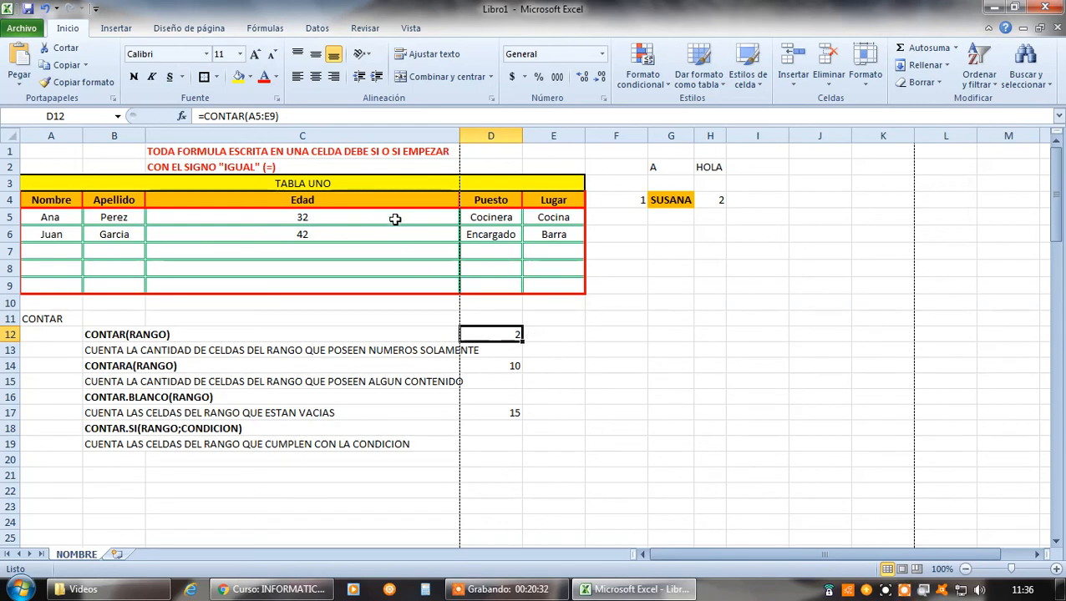
pyautogui.click(510, 366)
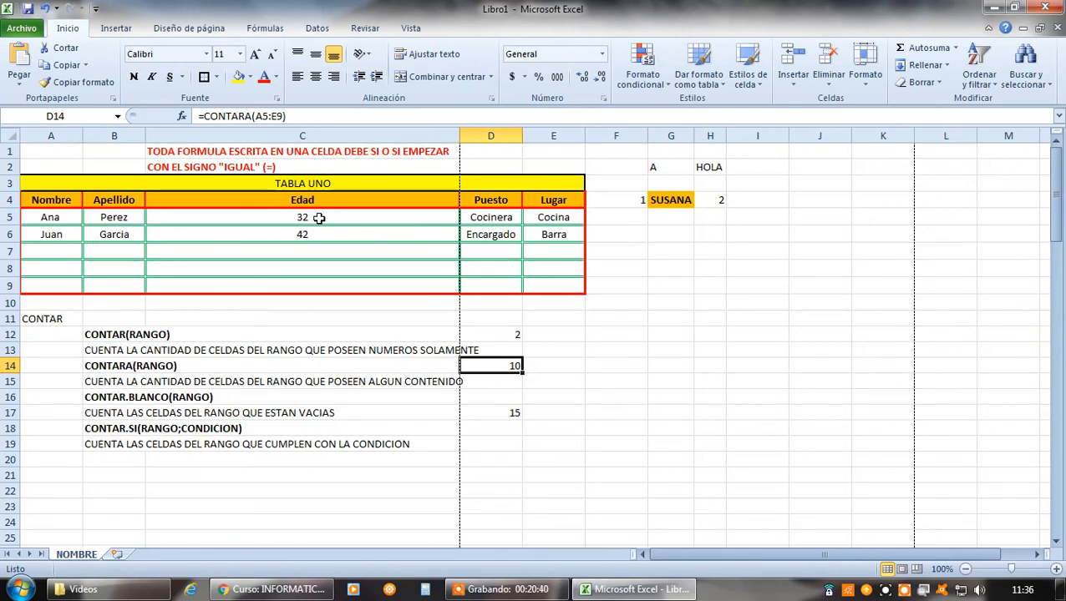
pyautogui.click(509, 409)
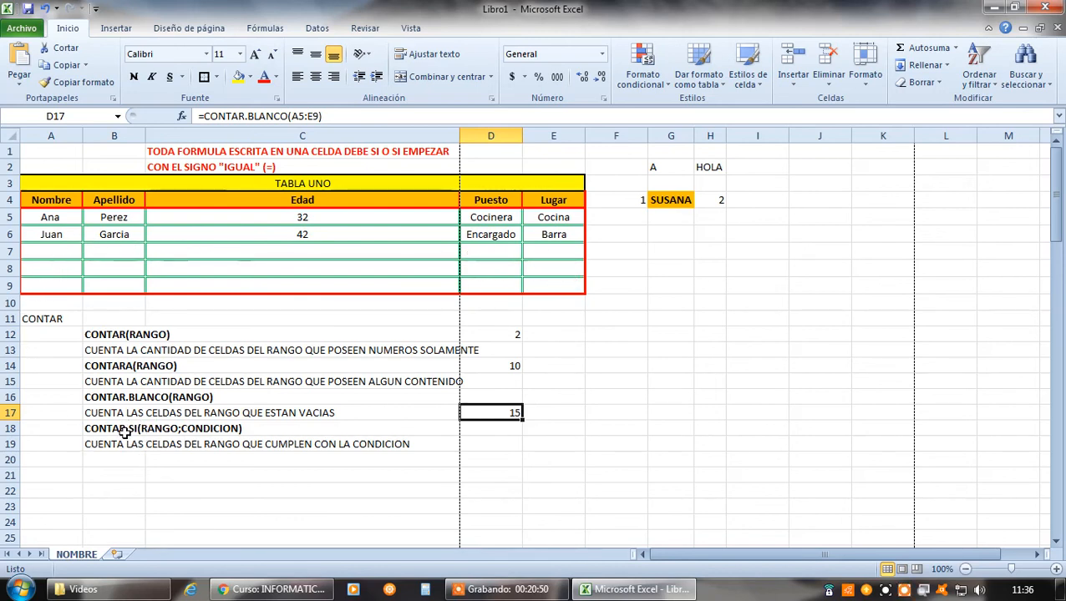
pyautogui.click(552, 474)
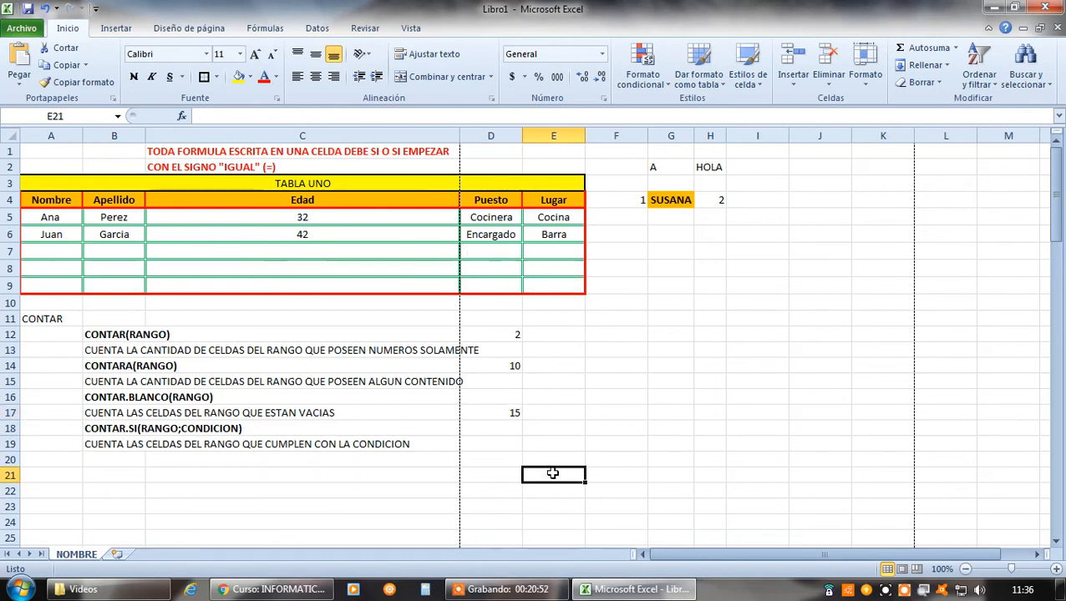